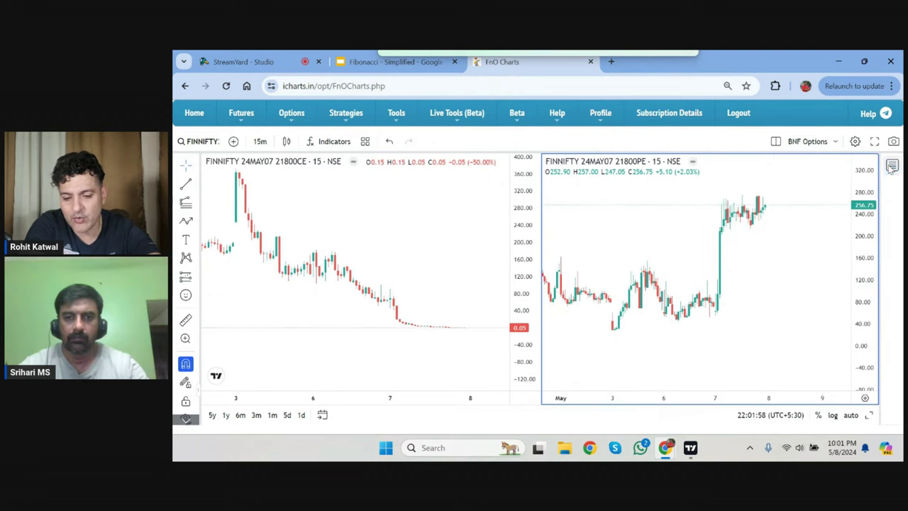
Maximize the FINNIFTY 24MAY07 21800CE chart and bring the empty area after its last candles into view.
mouse_move(367, 376)
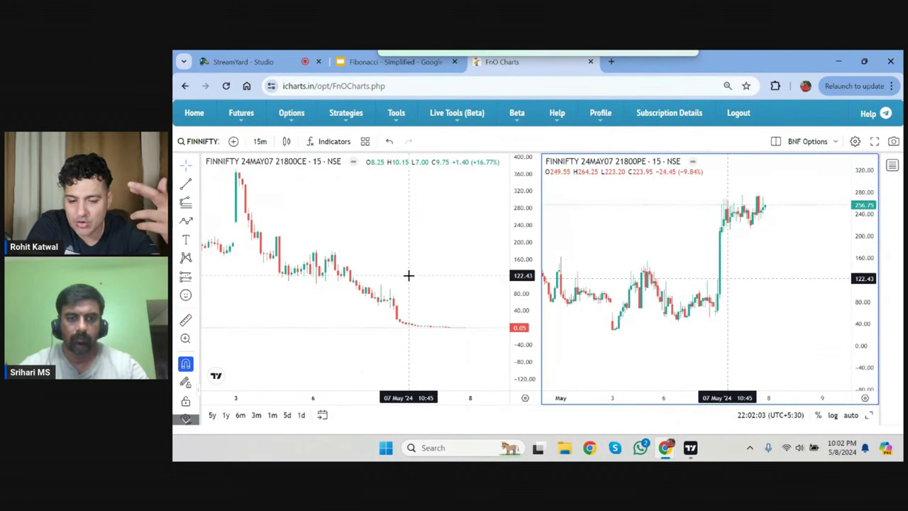
drag(408, 276, 368, 375)
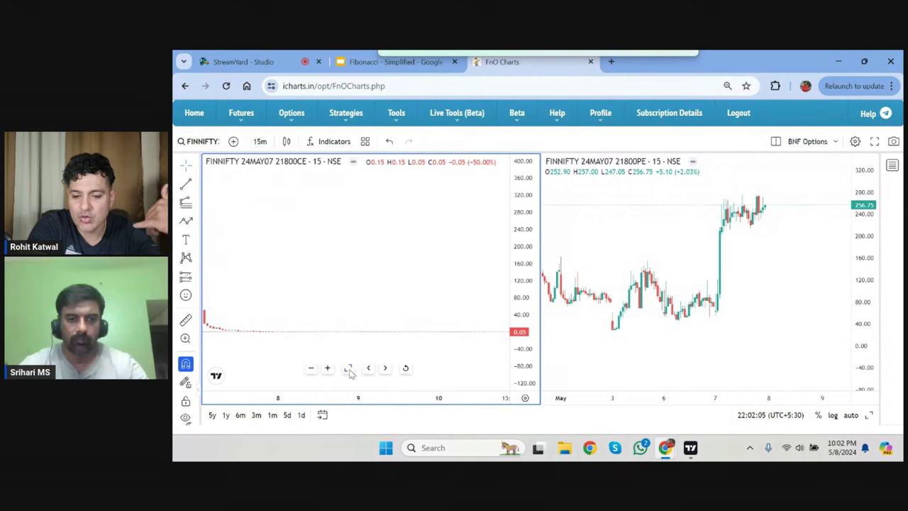
click(349, 368)
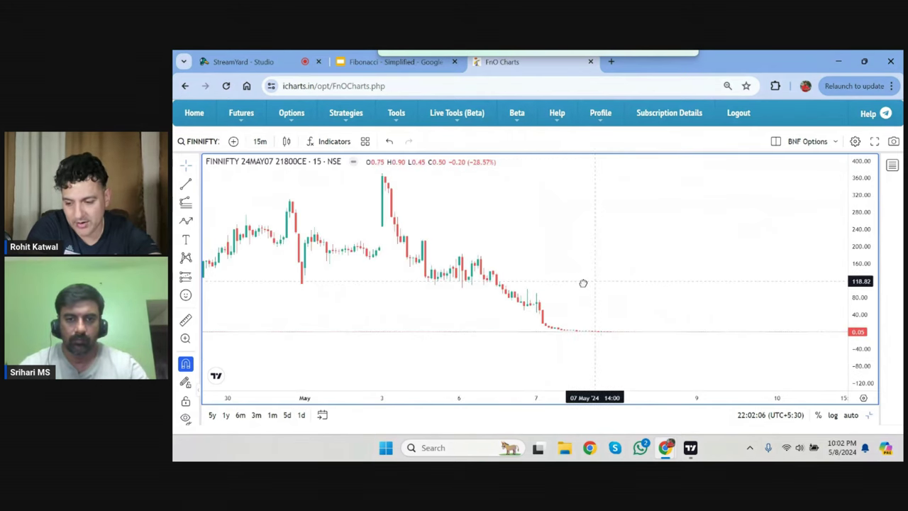
drag(583, 283, 363, 278)
drag(652, 267, 574, 234)
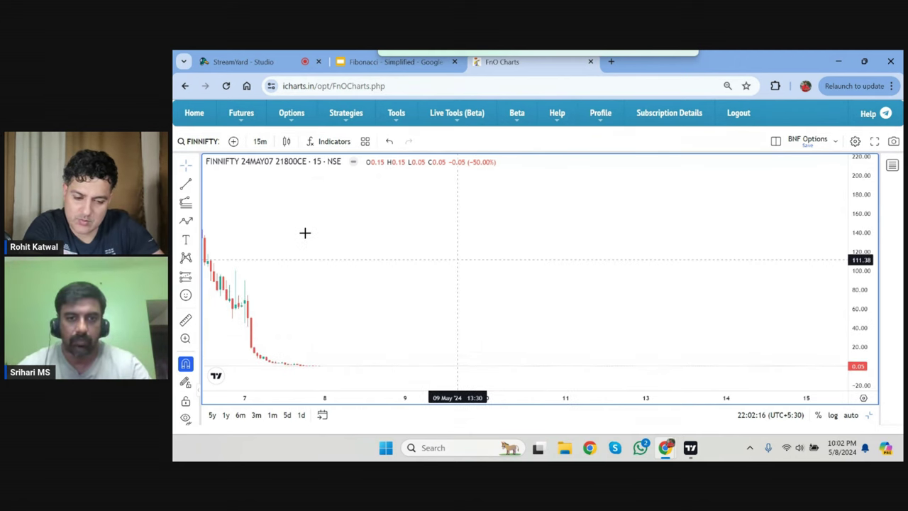
Draw a zigzag path in the empty chart area from about 56 up to 150, down to 103, up to 201 and down to 158.
click(196, 203)
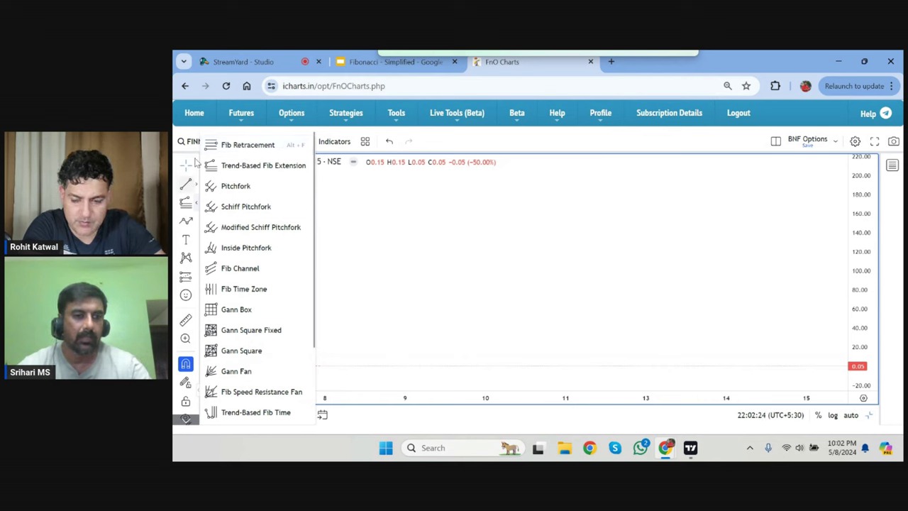
click(234, 145)
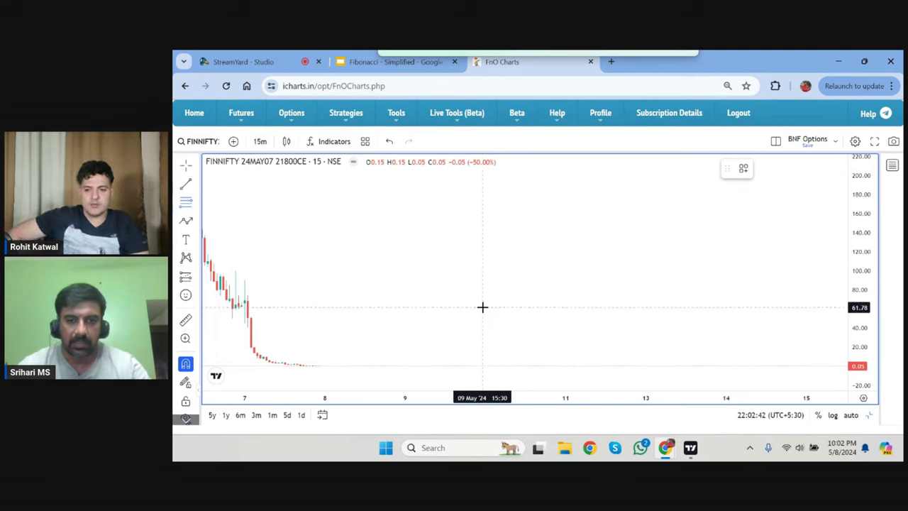
click(186, 222)
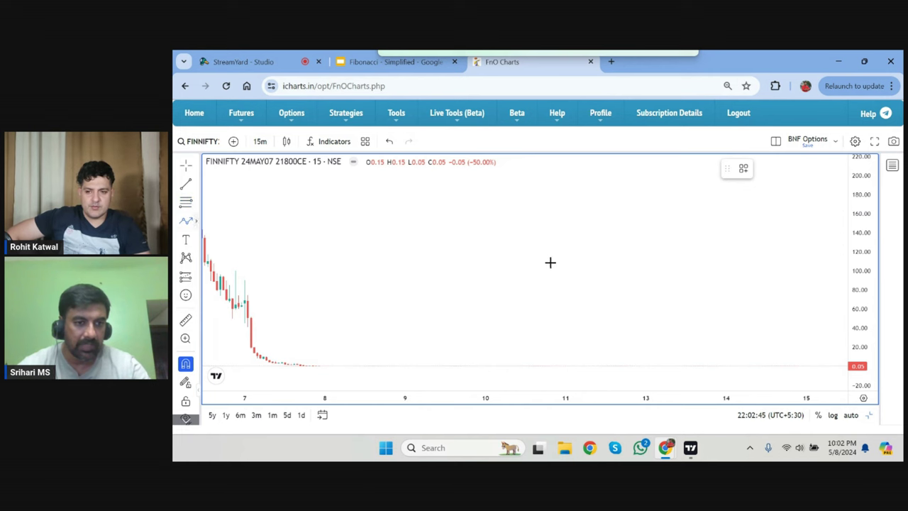
click(487, 312)
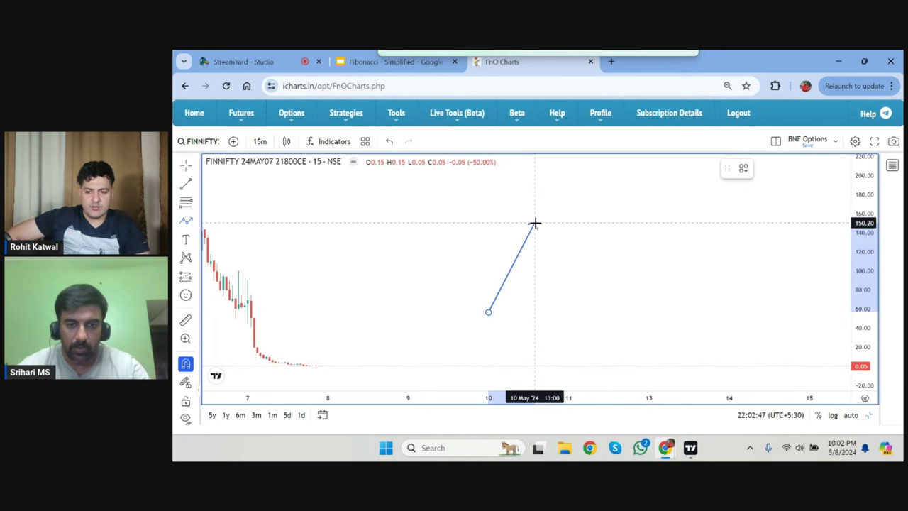
click(534, 223)
click(586, 268)
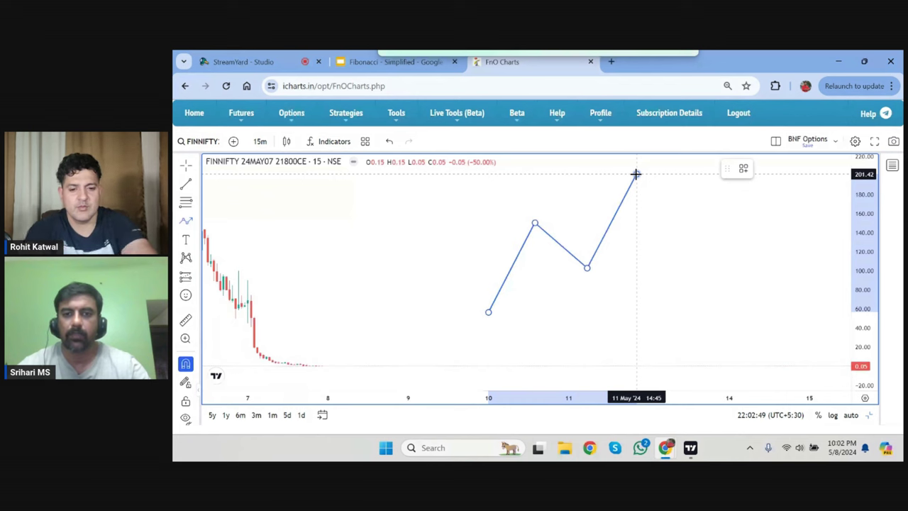
click(635, 174)
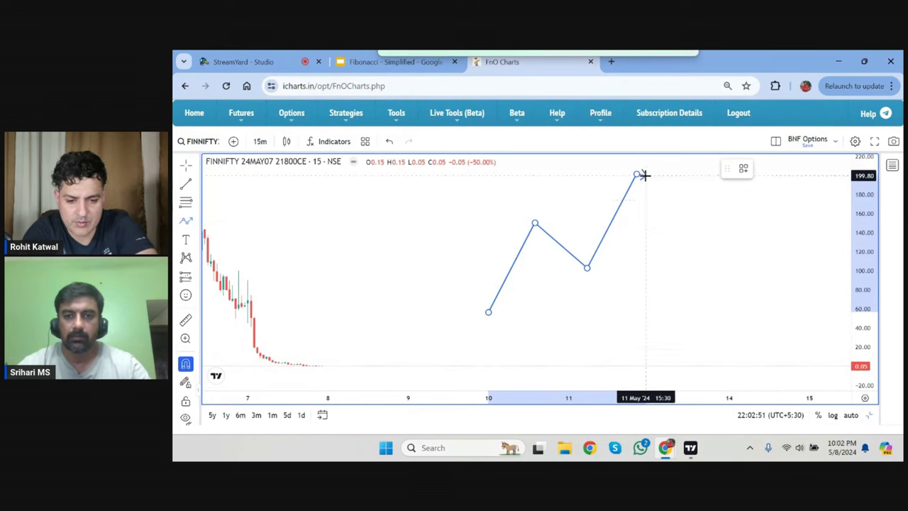
click(682, 215)
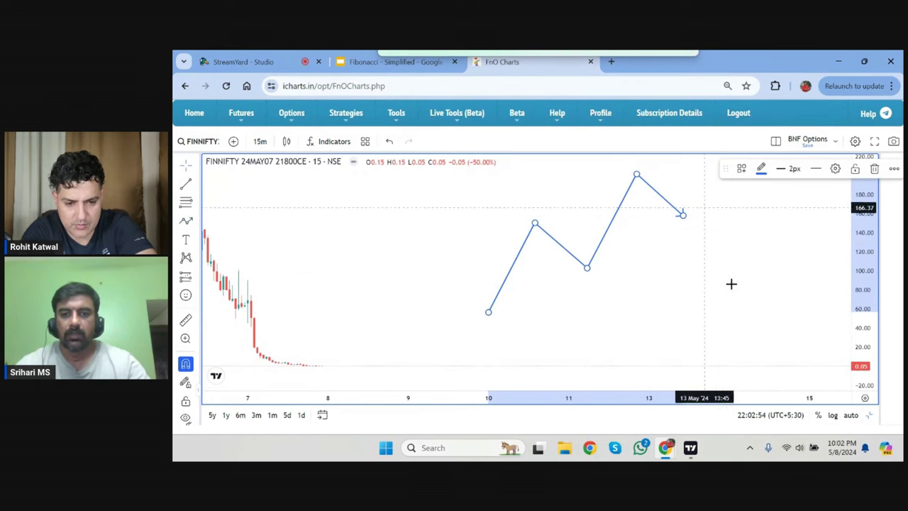
click(668, 271)
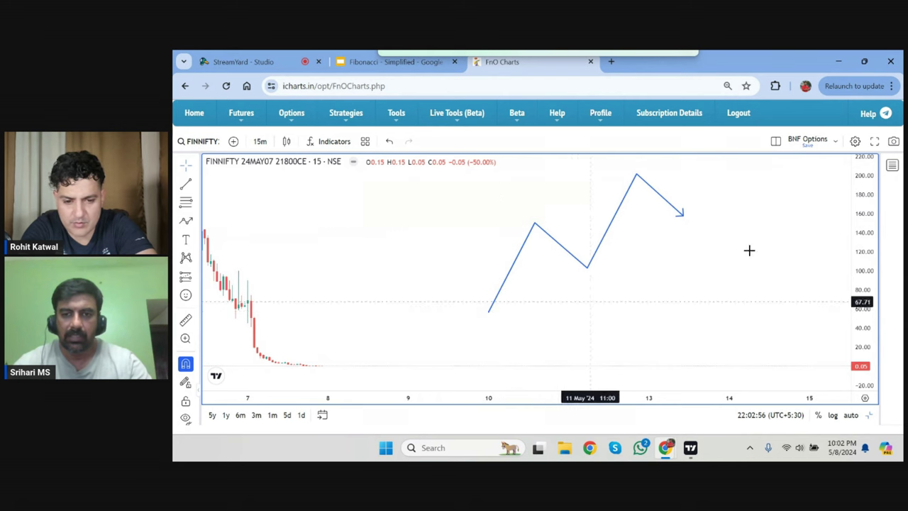
Draw a Fib Retracement from the path's starting low at about 55.85 to its first peak at about 151.82.
click(187, 202)
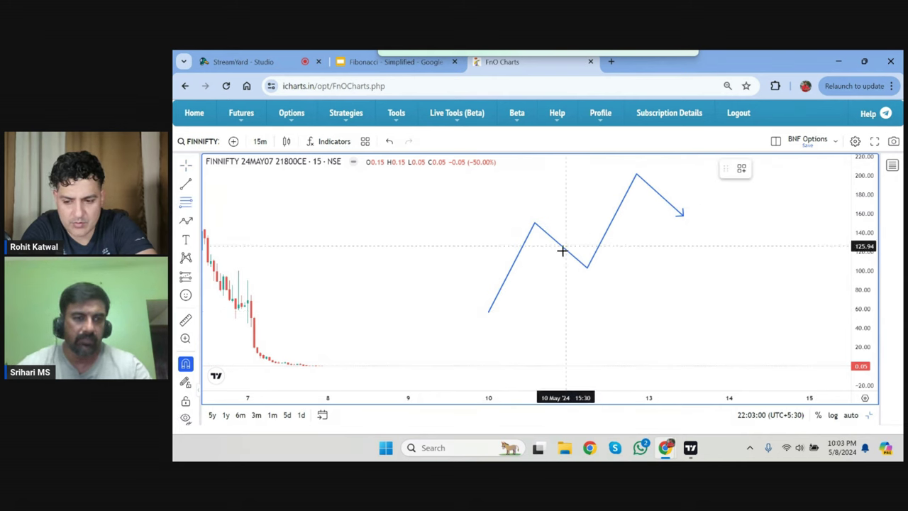
click(488, 313)
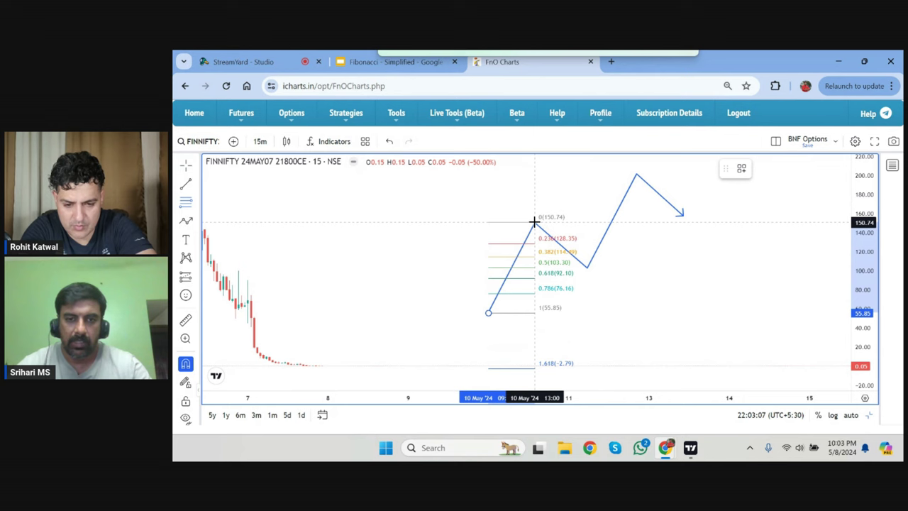
click(195, 203)
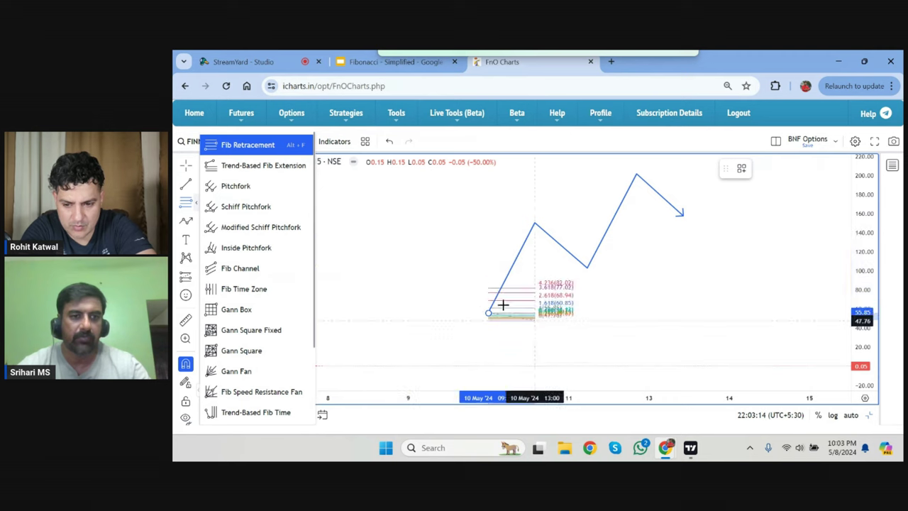
click(402, 207)
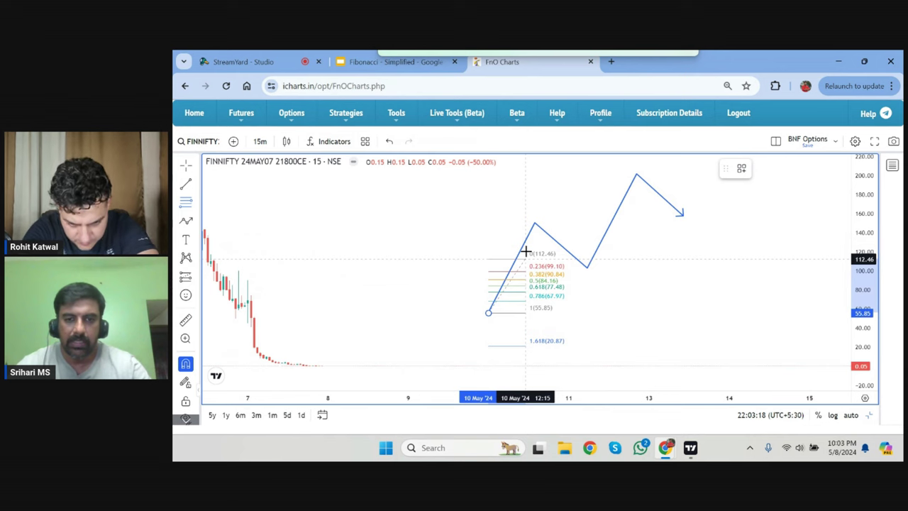
click(534, 221)
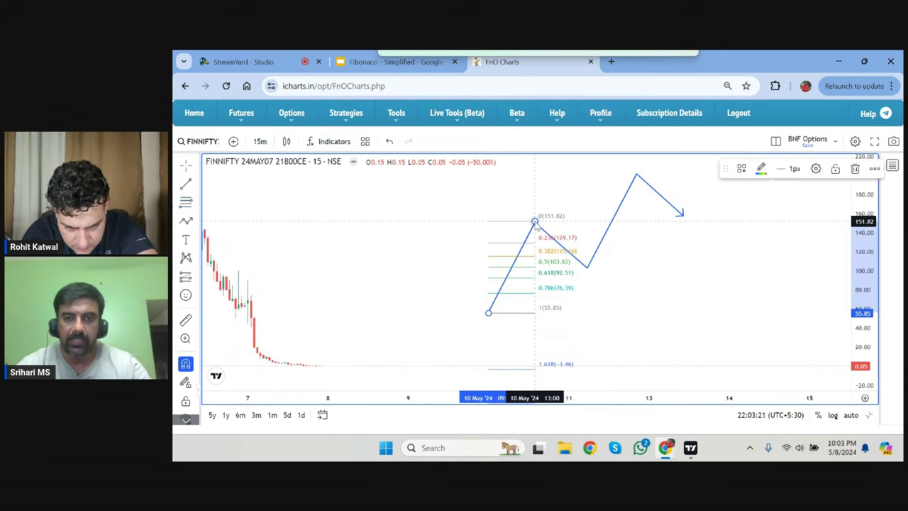
Turn on the background fill for the Fib Retracement levels.
double_click(561, 272)
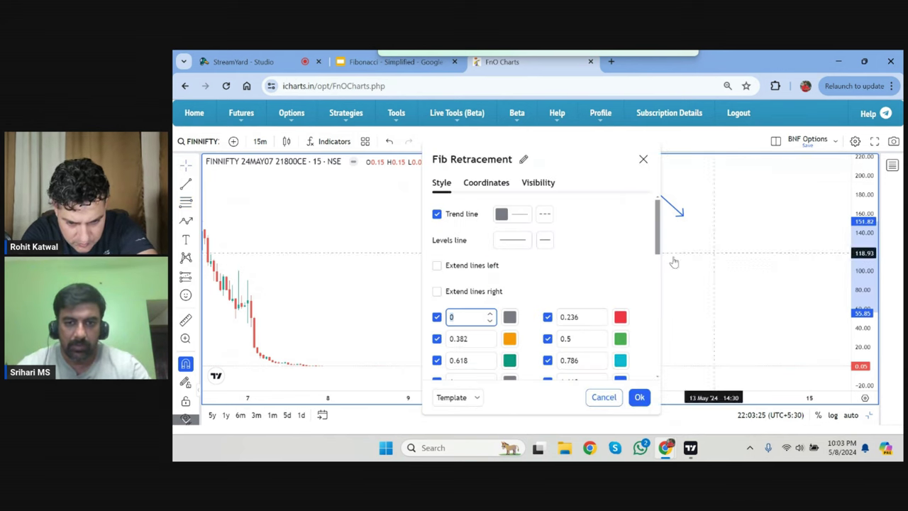
scroll(613, 239, down, 8)
scroll(614, 240, up, 3)
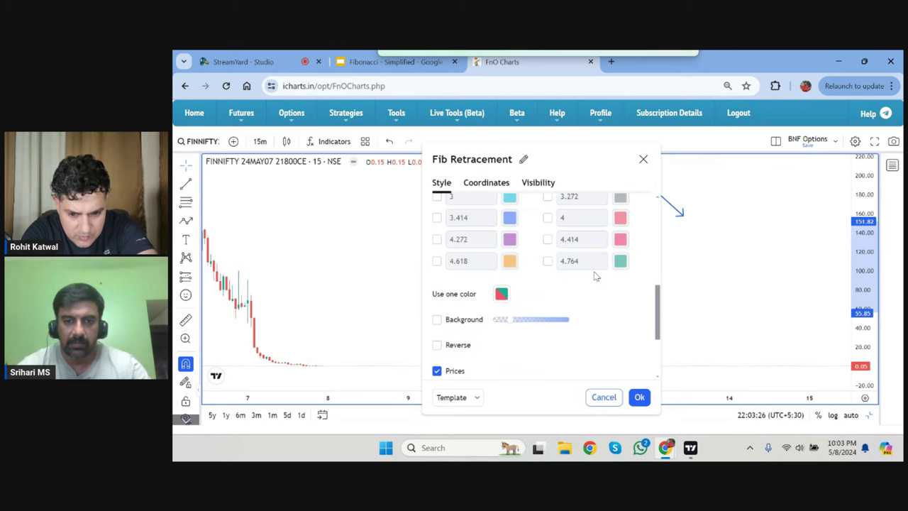
click(436, 328)
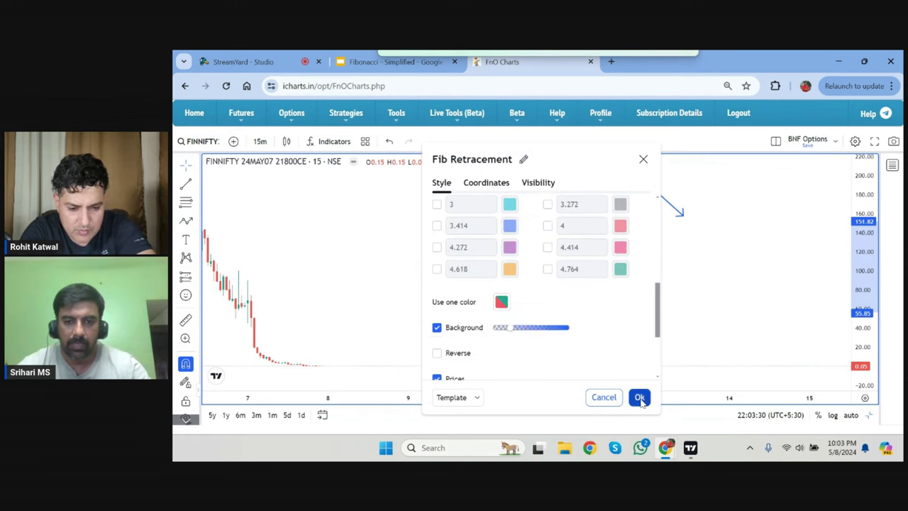
click(647, 400)
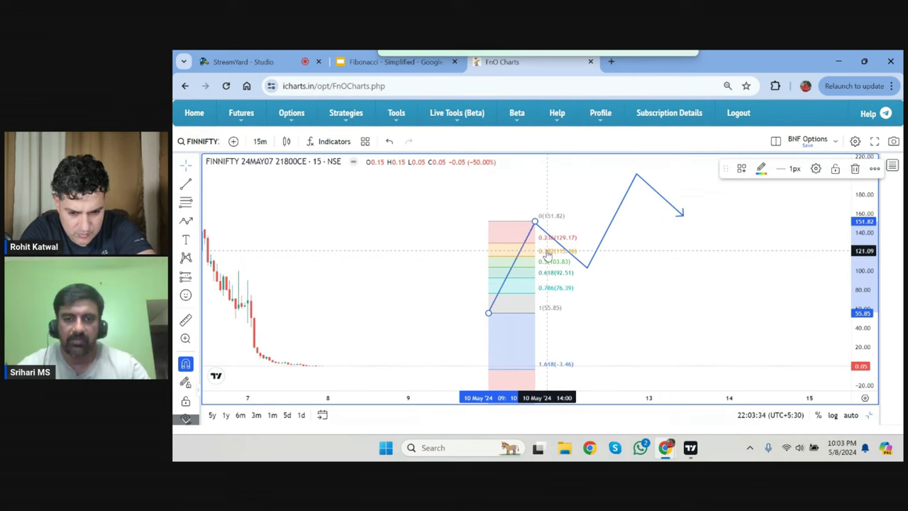
Reopen the Fib Retracement settings and turn off the background fill.
double_click(548, 255)
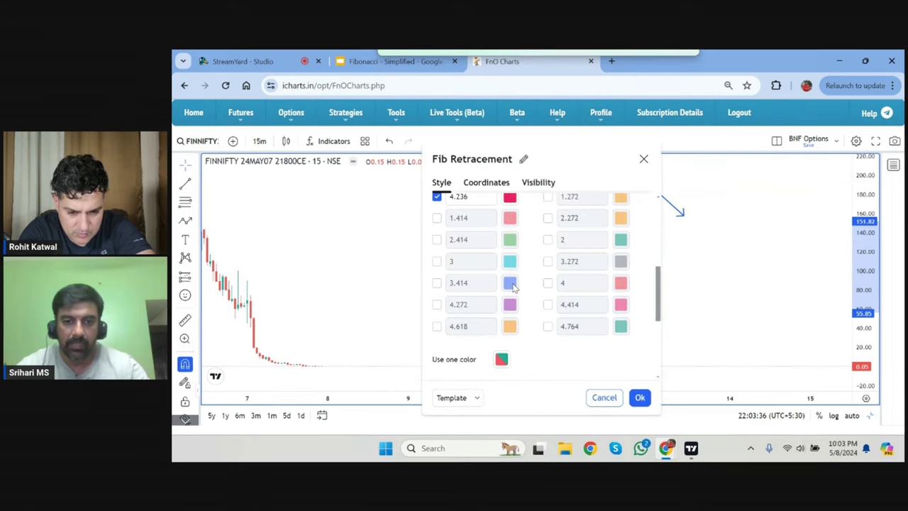
scroll(510, 284, down, 5)
scroll(489, 271, up, 1)
scroll(488, 268, up, 1)
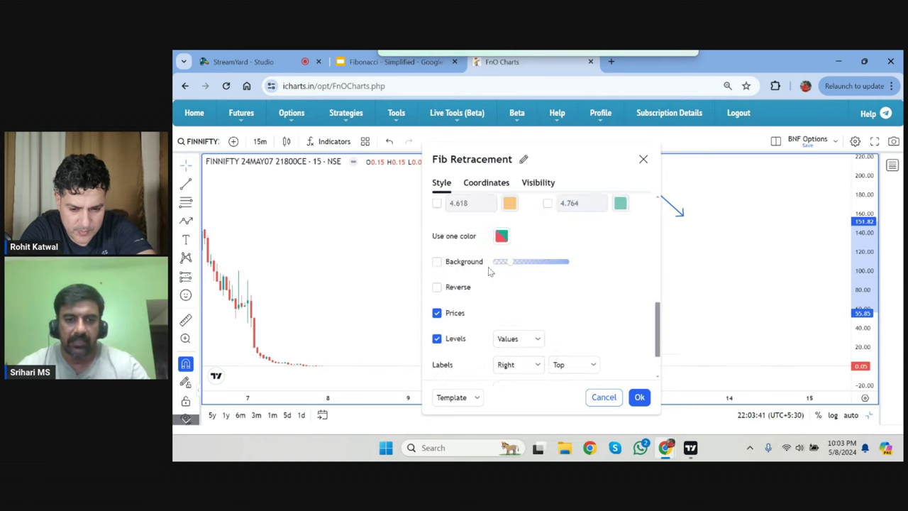
Set the font size of the Fib Retracement labels to 20, keeping the drawing in view beside the settings.
drag(497, 160, 340, 157)
scroll(389, 298, down, 2)
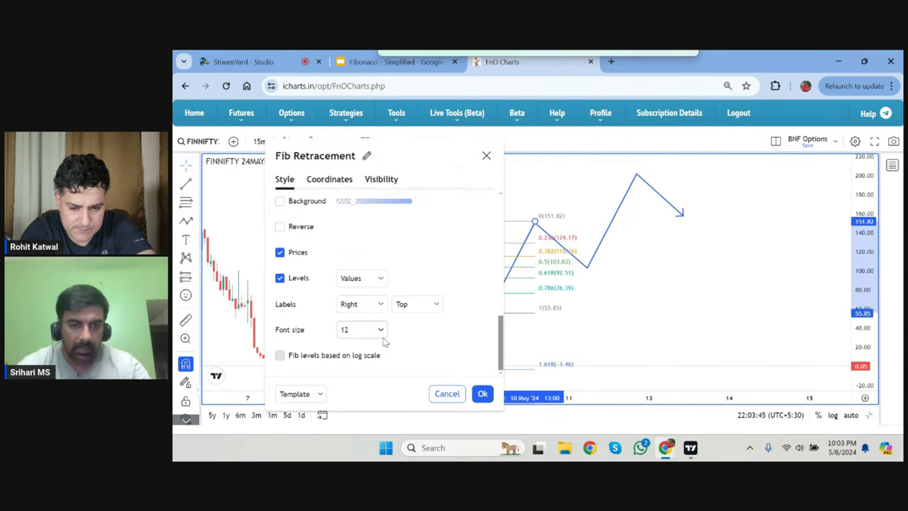
click(378, 329)
click(351, 394)
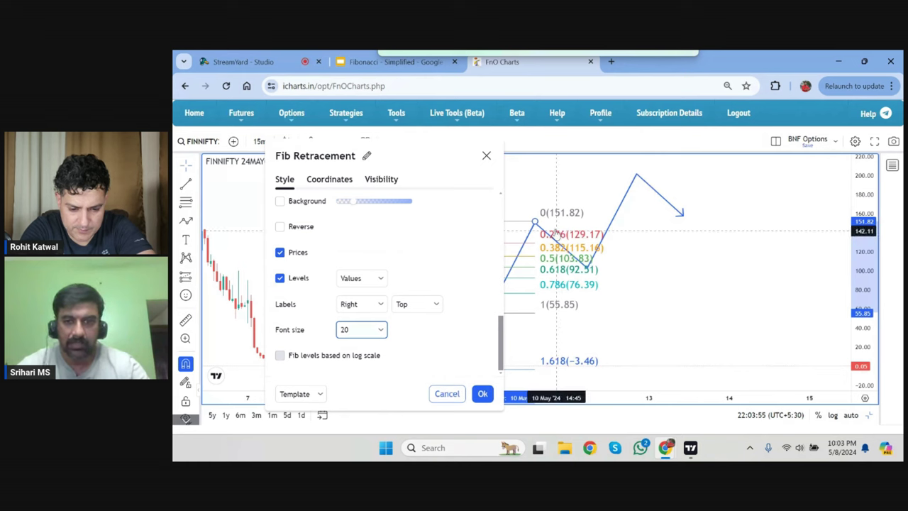
Try the Fib labels without prices and with levels as Percents, restoring the prices and the Values format.
click(301, 258)
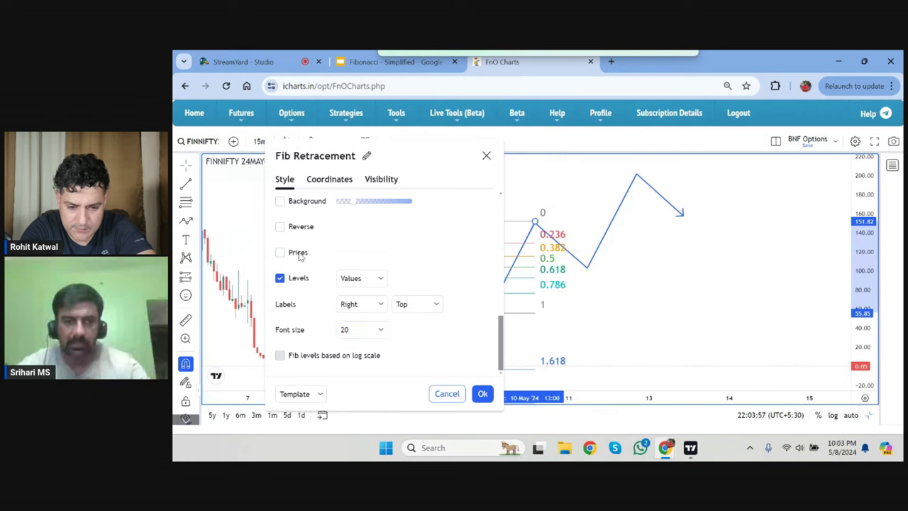
click(301, 258)
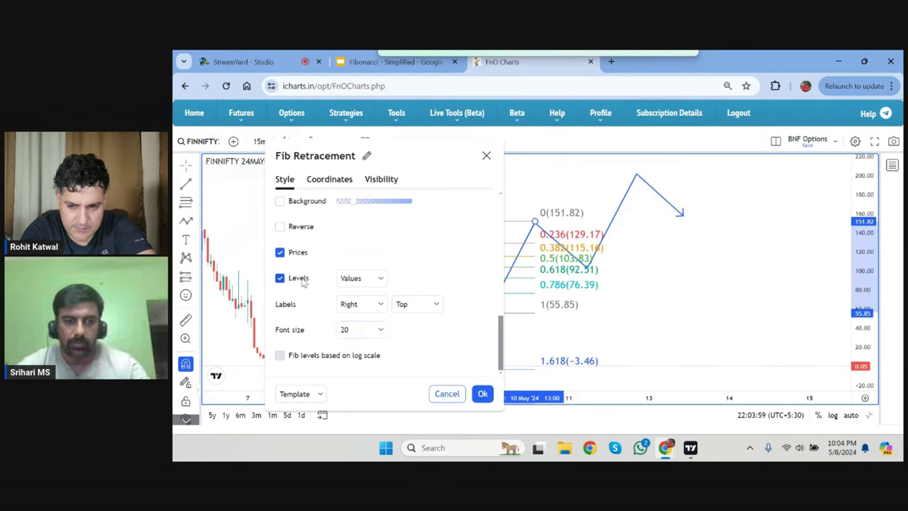
click(361, 279)
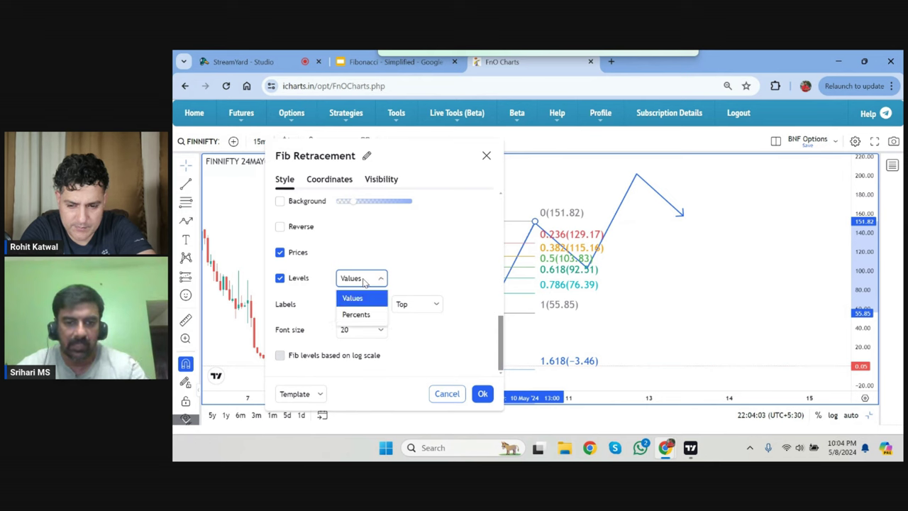
click(367, 314)
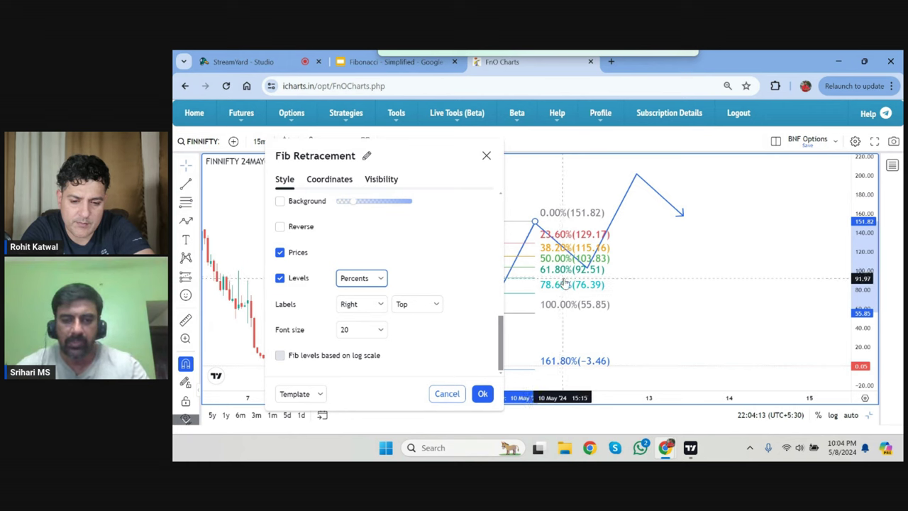
click(357, 278)
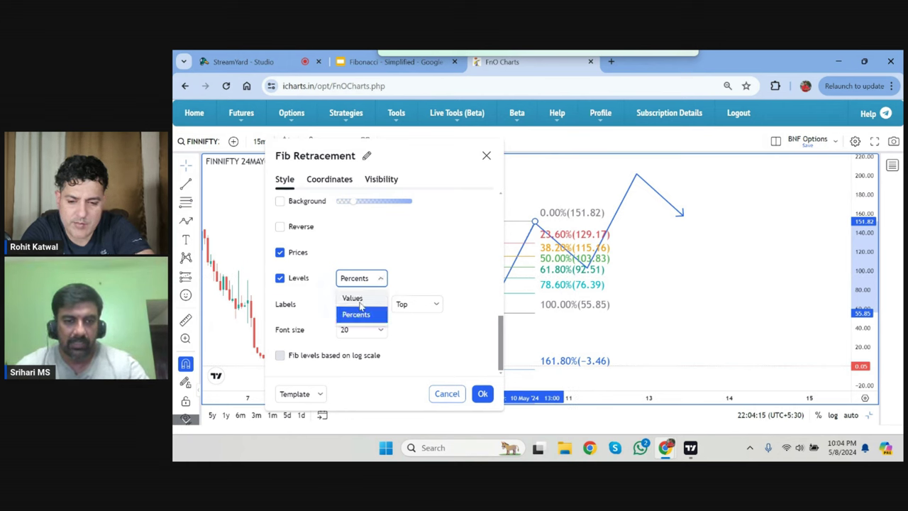
click(353, 297)
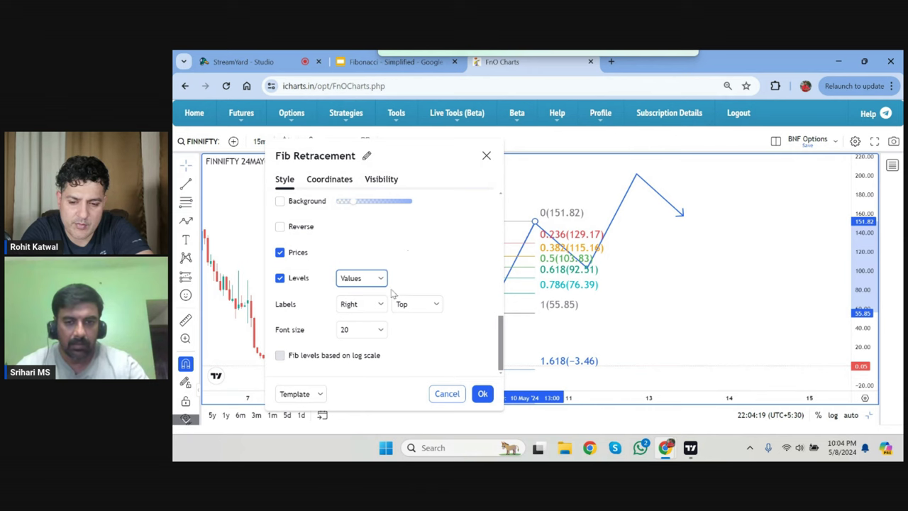
Try placing the Fib level labels at Left, and set their position back to Right.
drag(441, 154, 847, 145)
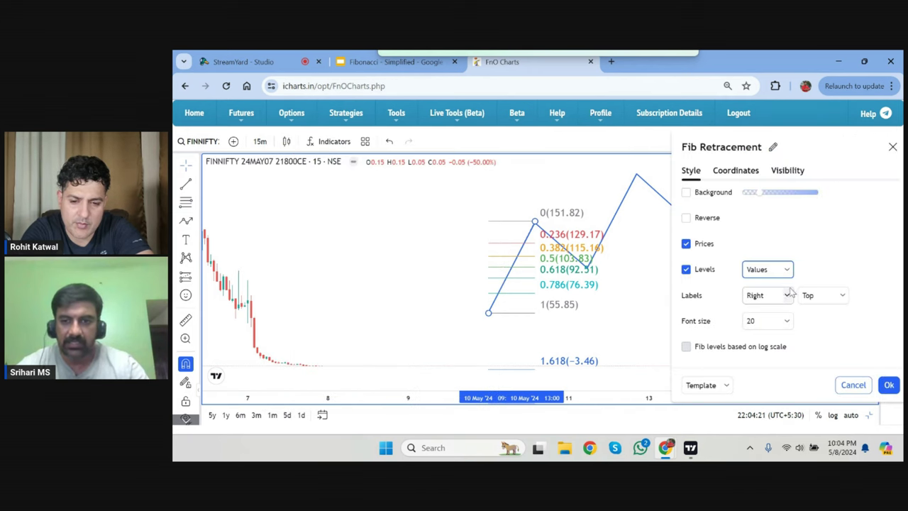
click(780, 295)
click(761, 315)
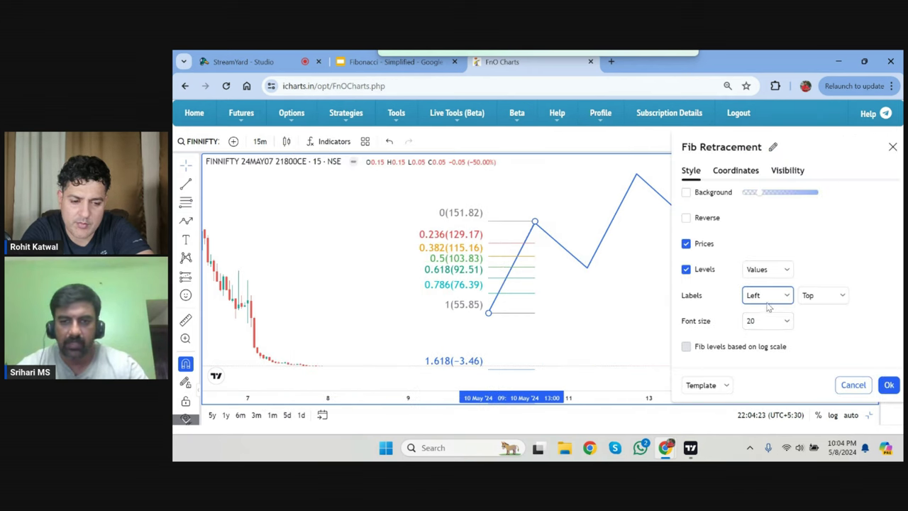
click(769, 298)
click(757, 348)
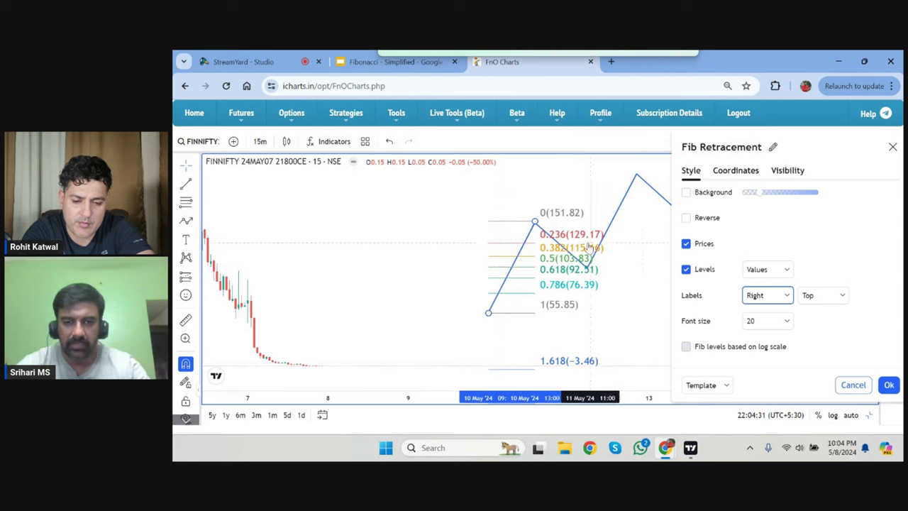
Review the line options and level list in the Fib Retracement style settings, and close the settings.
scroll(741, 268, up, 1)
scroll(741, 268, up, 6)
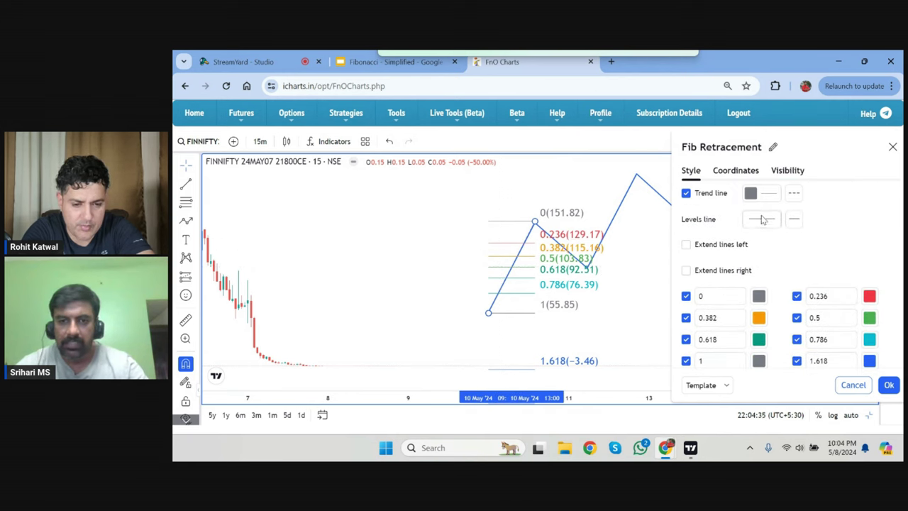
scroll(762, 220, down, 1)
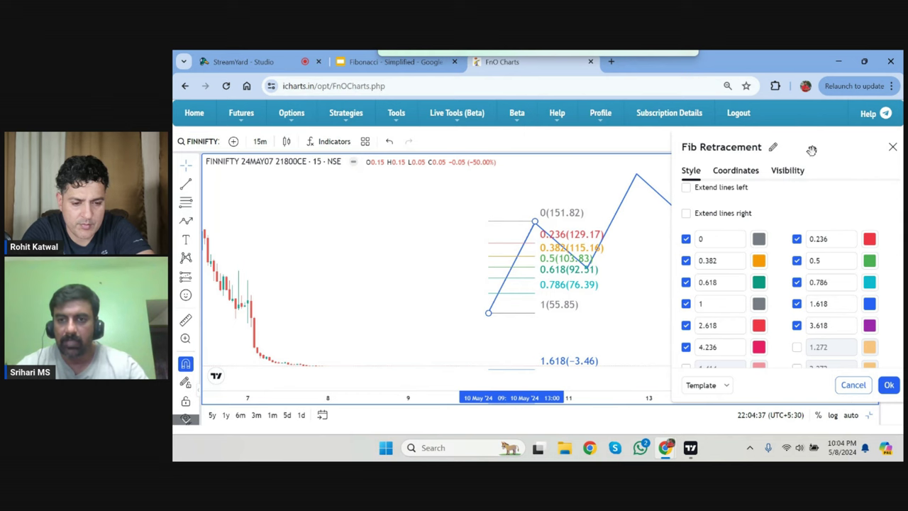
drag(811, 150, 785, 129)
scroll(684, 267, down, 4)
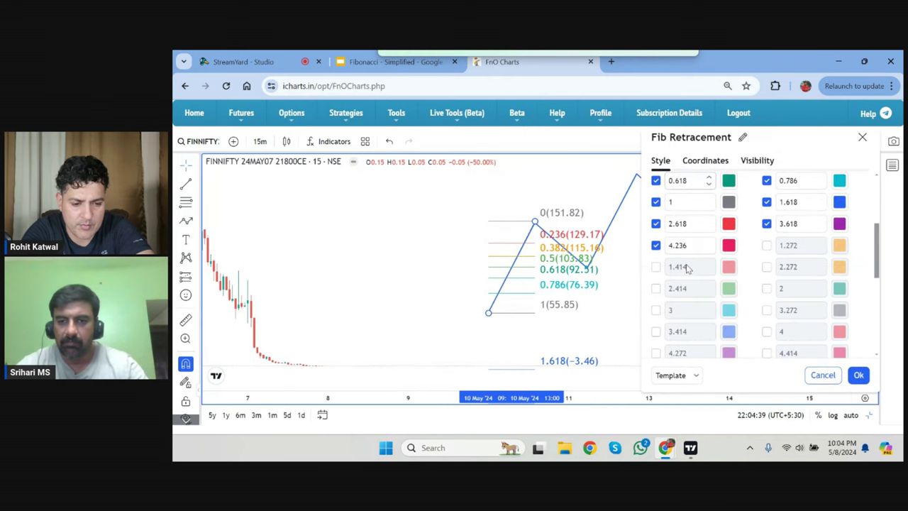
scroll(686, 268, up, 2)
scroll(686, 267, up, 3)
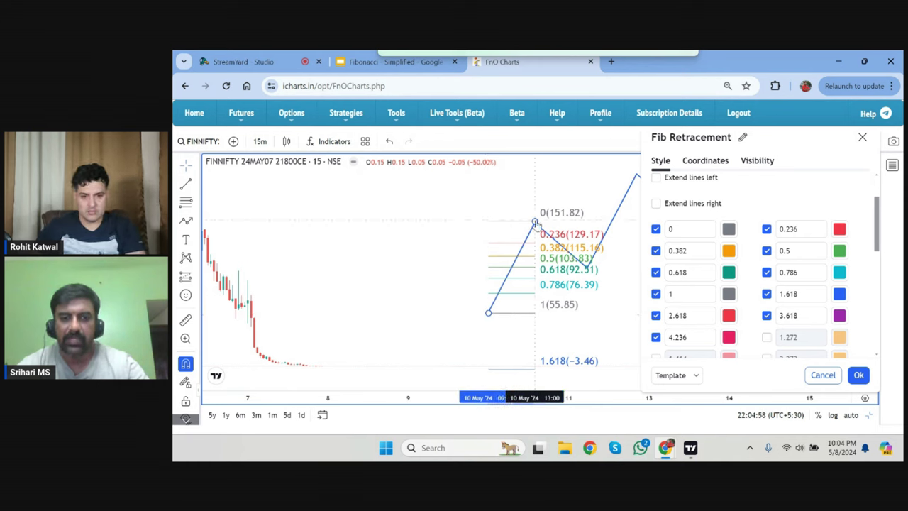
click(863, 137)
Circle the 0.5 and 0.618 Fib labels on the rising swing with the Brush, and set the stroke thickness to 3px.
scroll(491, 363, up, 3)
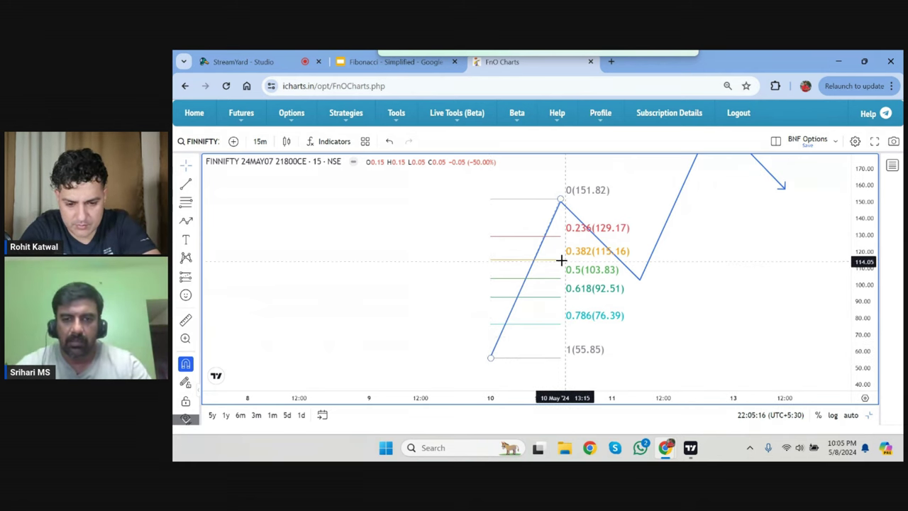
click(196, 224)
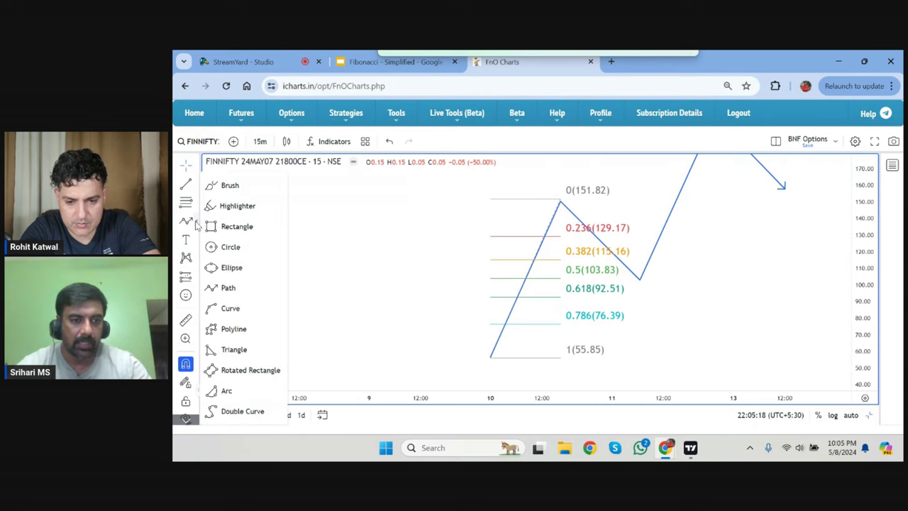
click(226, 205)
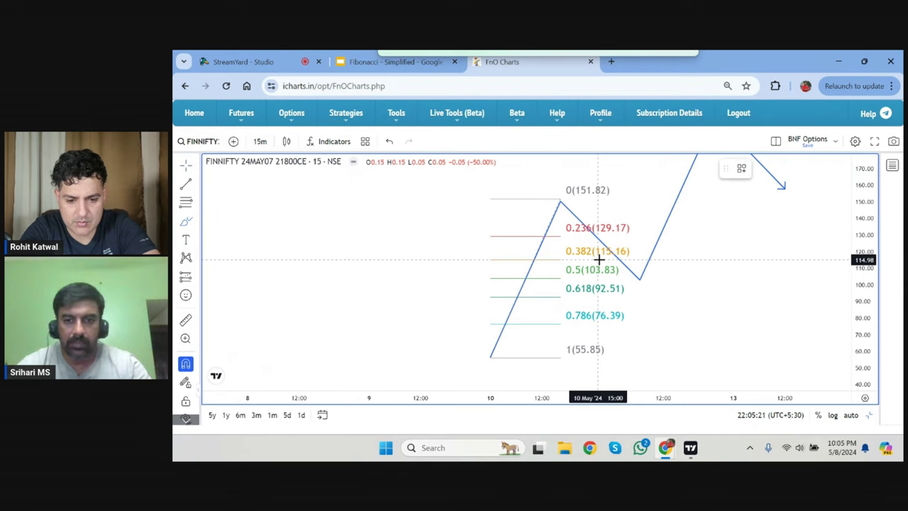
drag(558, 256, 556, 258)
click(761, 168)
click(761, 168)
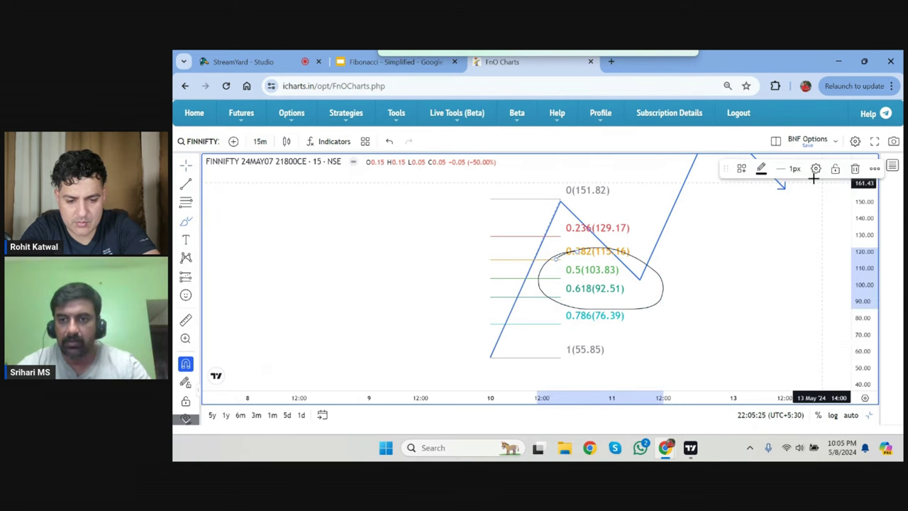
click(794, 168)
click(797, 223)
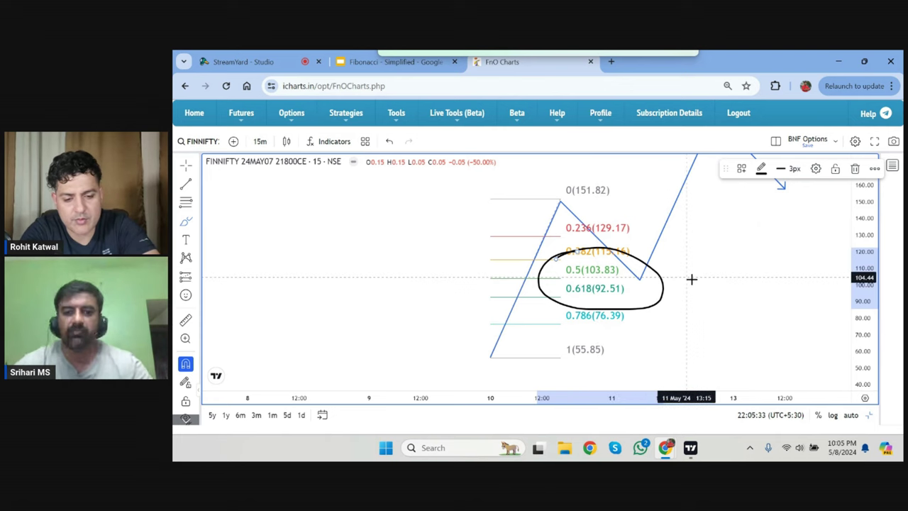
Draw a short brush stroke pointing to the 0.618 label, and delete the stroke and the circle.
drag(699, 284, 624, 293)
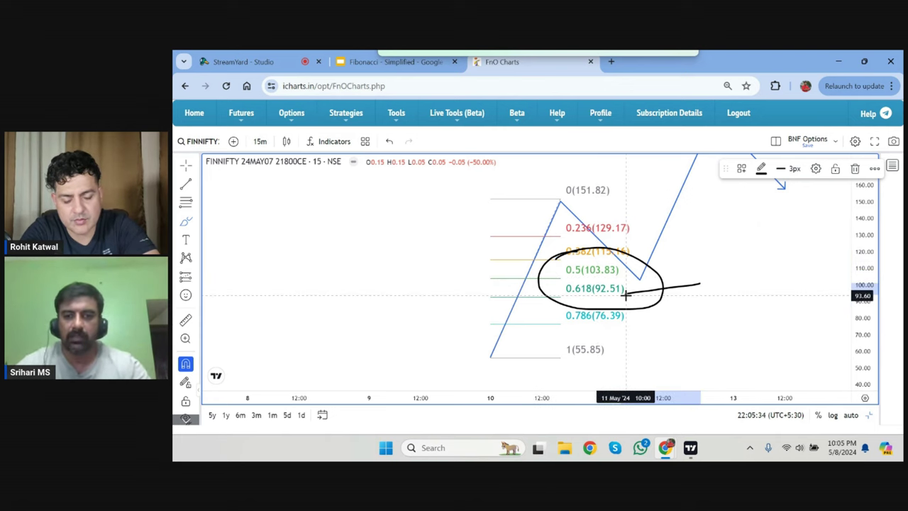
click(855, 168)
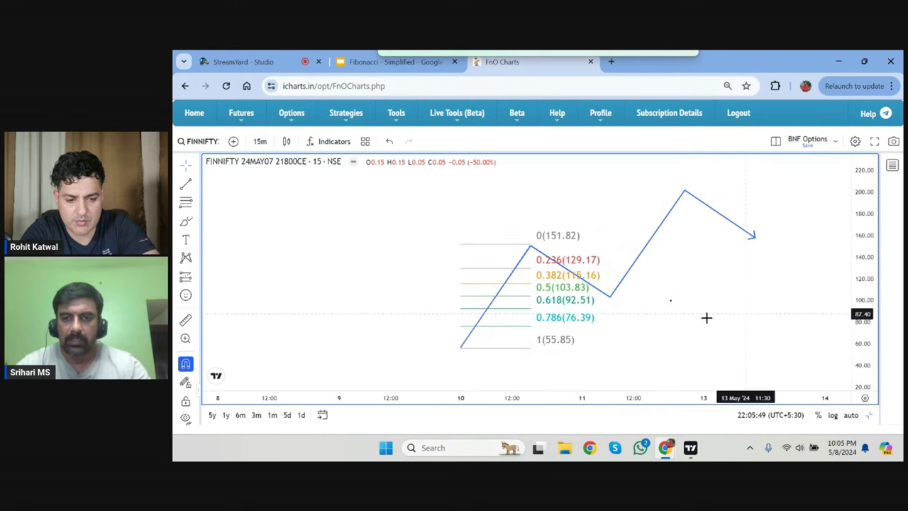
Draw a down-up-down path before the rising one, from about 190 to 105, 170 and 70, and colour it red.
click(198, 226)
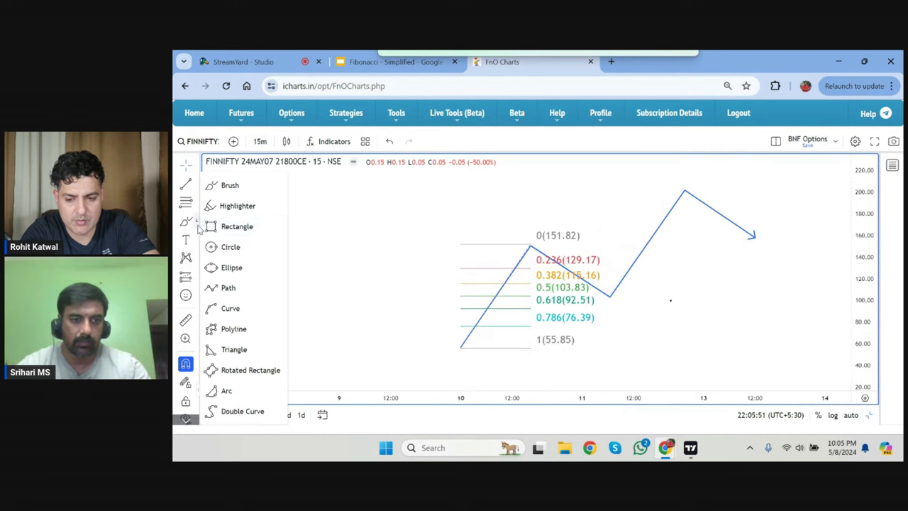
click(230, 309)
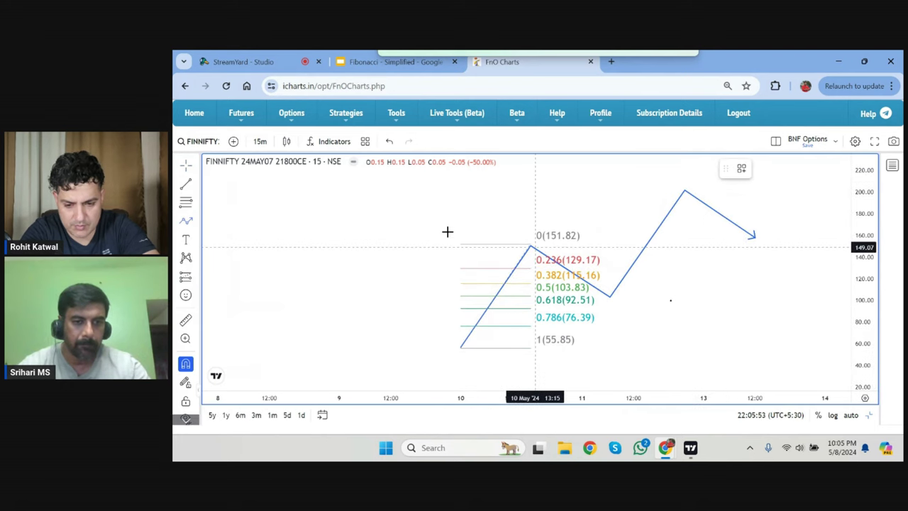
click(255, 202)
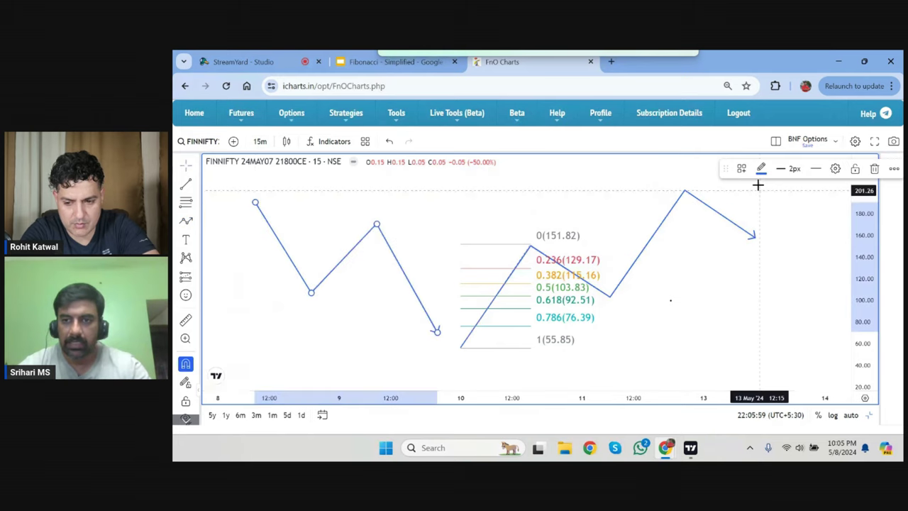
click(758, 182)
click(763, 217)
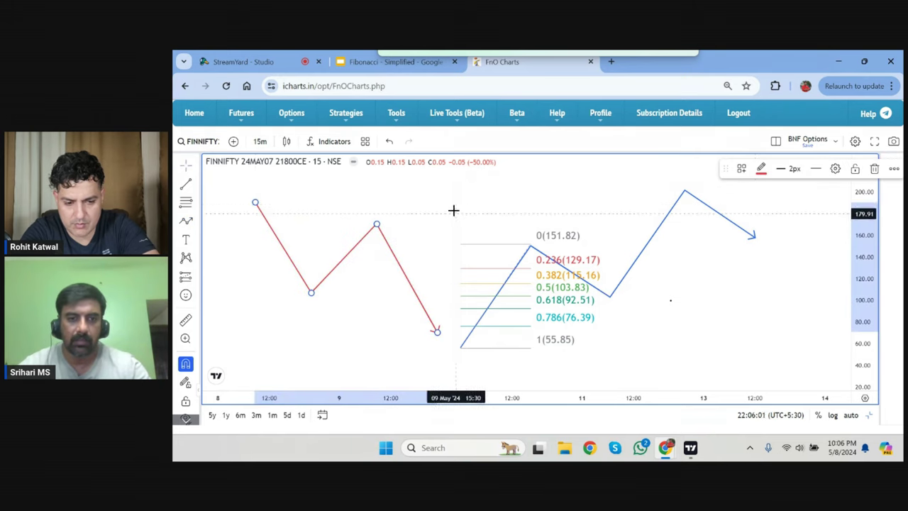
Apply a Fib Retracement to the red path's first down swing, from its high at 192.72 to its low at 105.43.
click(197, 206)
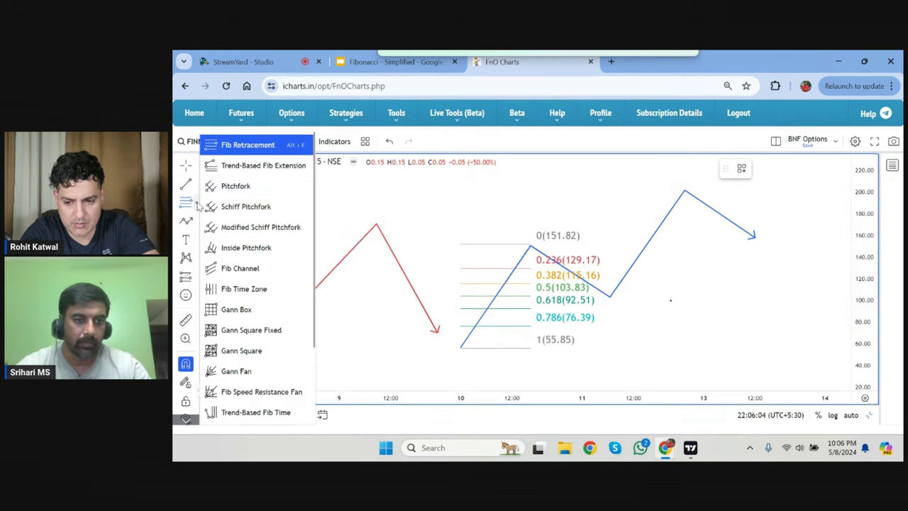
click(248, 145)
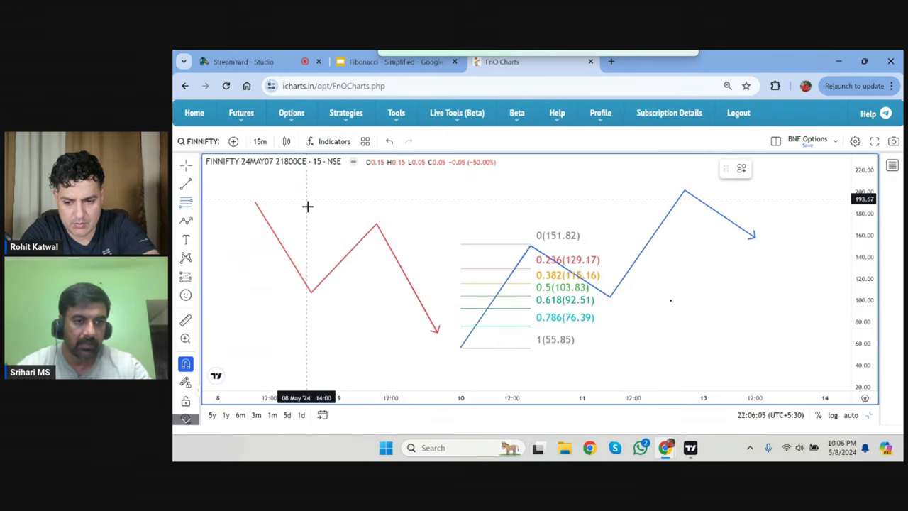
click(253, 200)
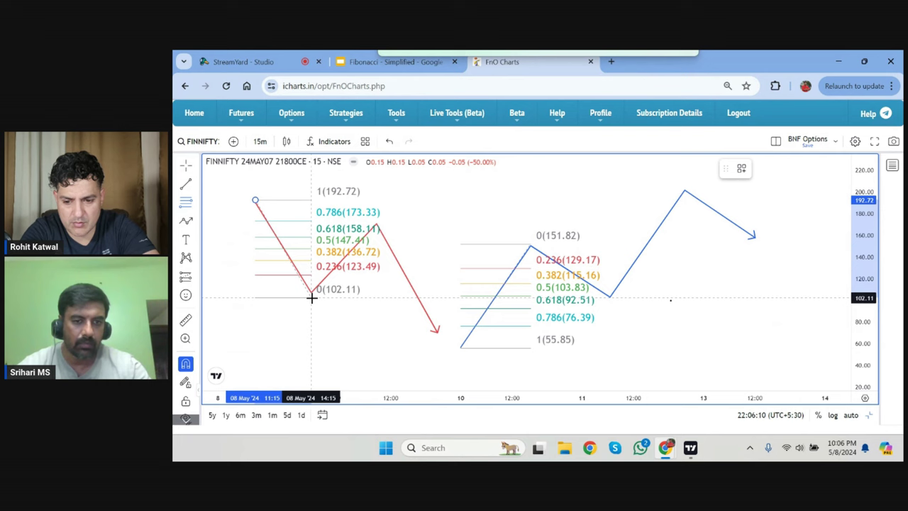
click(310, 293)
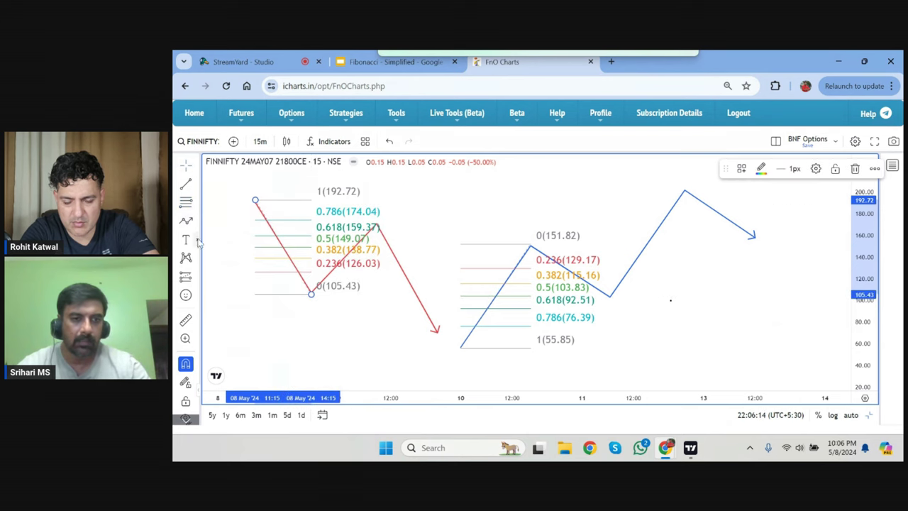
Circle the 0.618 and 0.5 Fib labels at the red path's pullback with the Brush.
click(198, 242)
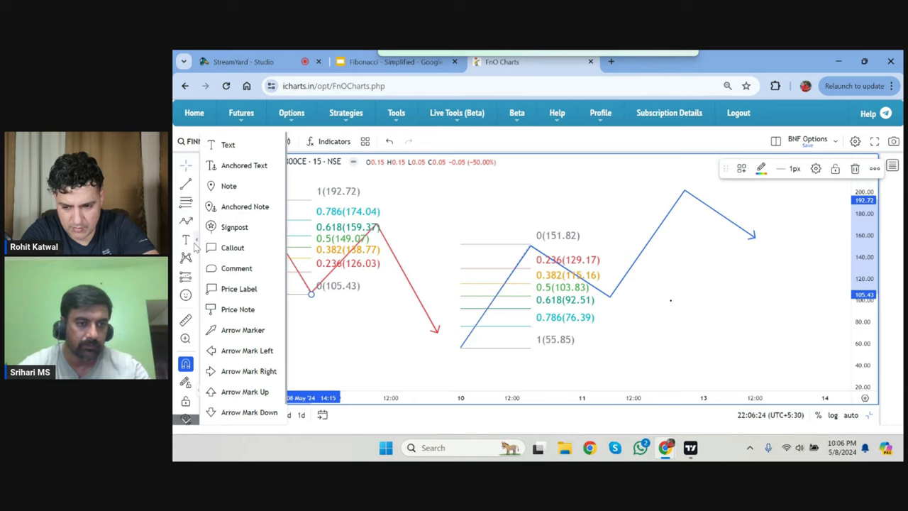
mouse_move(394, 219)
mouse_down()
mouse_move(310, 225)
mouse_move(344, 246)
mouse_move(392, 224)
mouse_up()
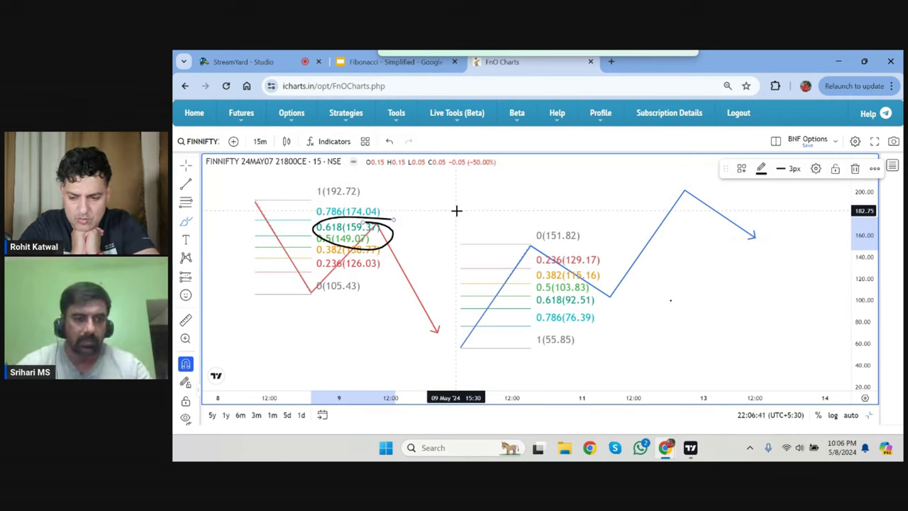
Delete both sample paths, their Fib Retracements and the brush circle from the chart.
click(586, 192)
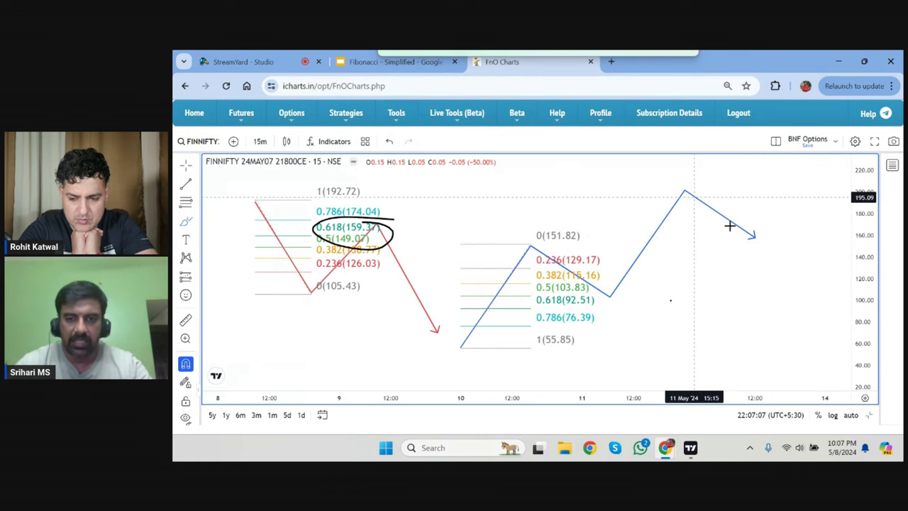
click(587, 260)
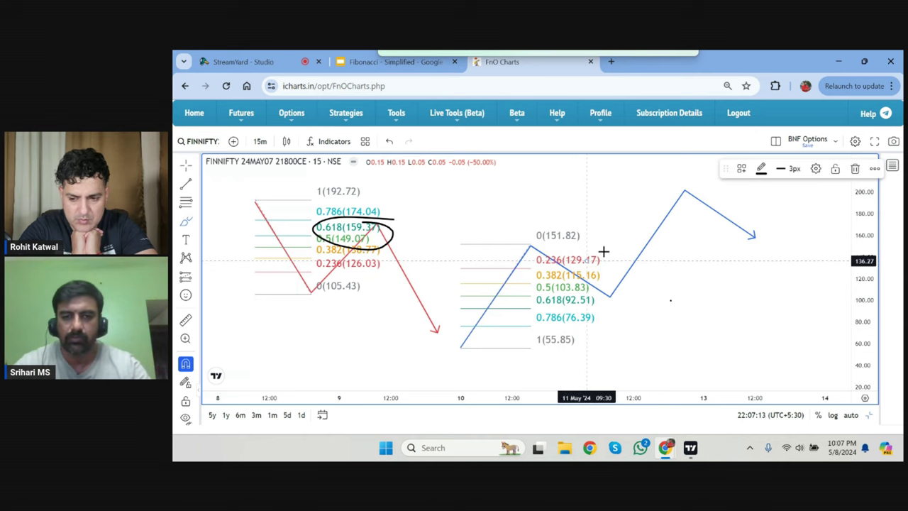
key(Delete)
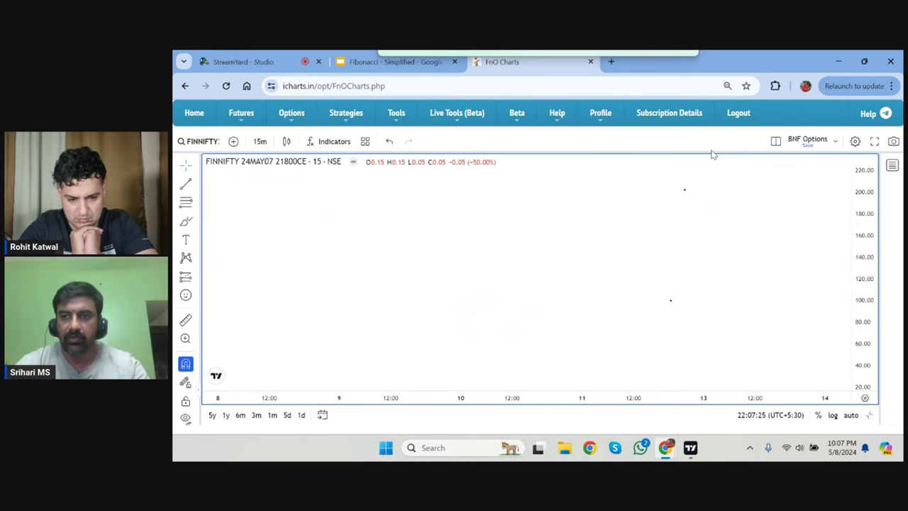
Load the BANKNIFTY 24MAY29 chart from the BNF watchlist, and set its interval to 2 hours.
click(892, 165)
scroll(799, 240, down, 1)
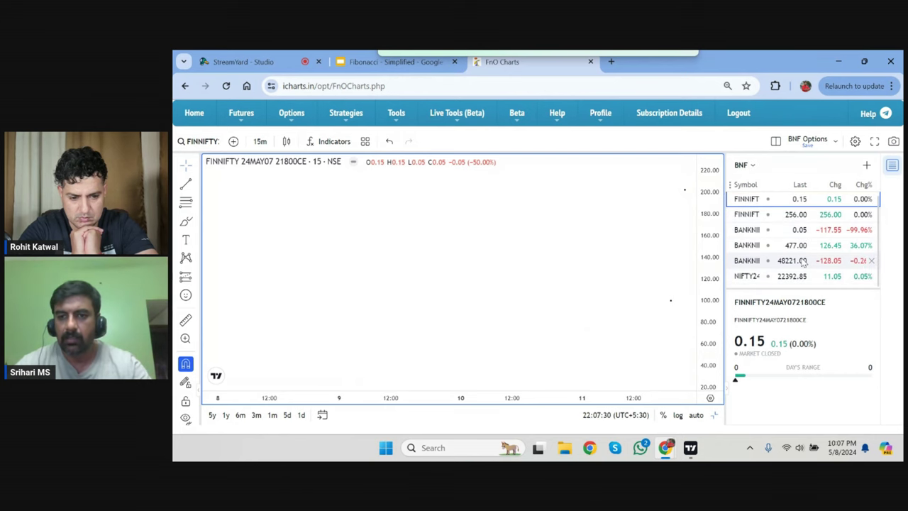
click(800, 261)
click(260, 141)
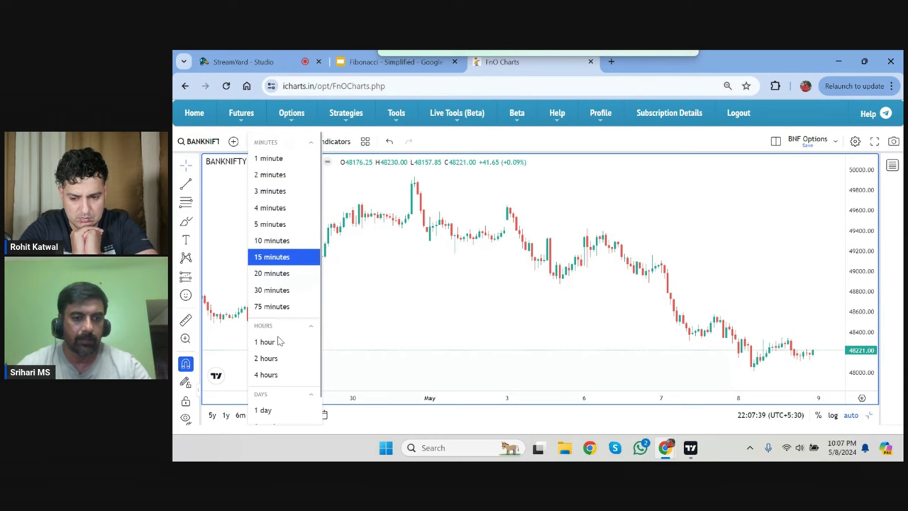
click(266, 357)
Try a blue path on the latest swing, from about 47,080 up to 49,900 and down to 48,130, and delete it.
click(195, 221)
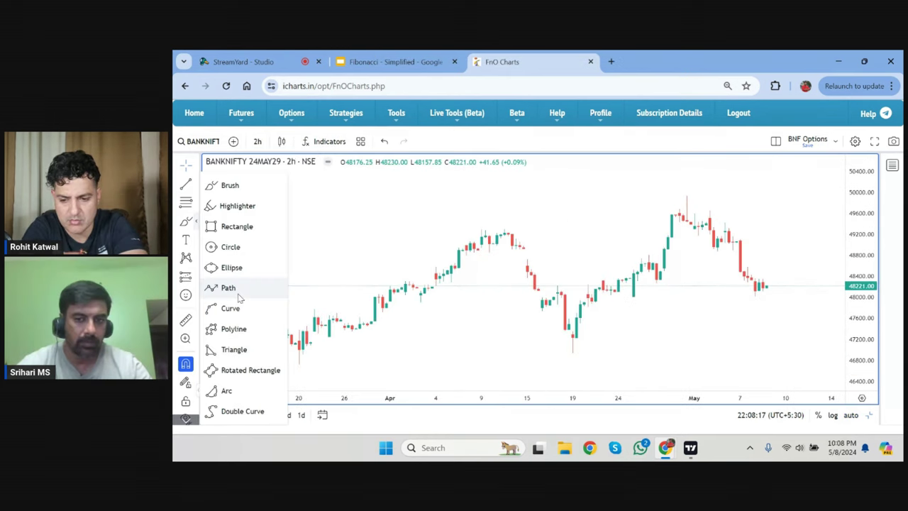
click(238, 297)
click(561, 346)
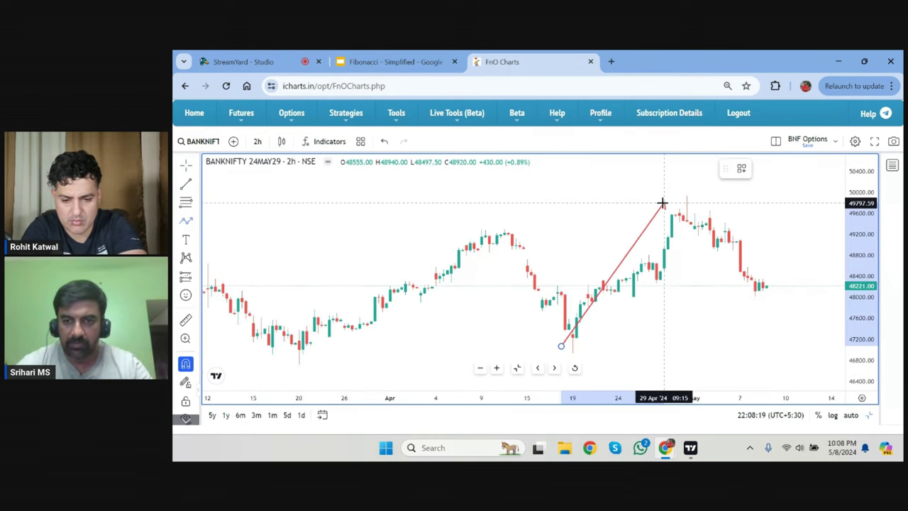
click(668, 197)
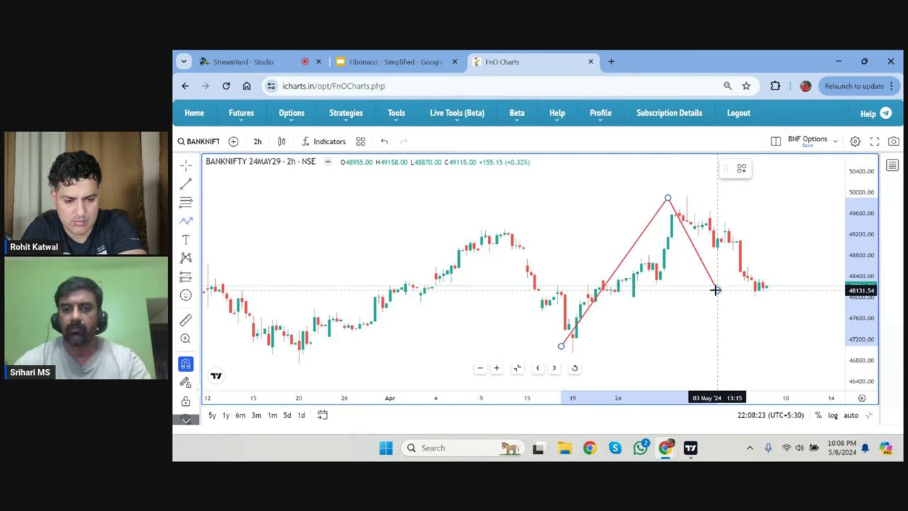
double_click(716, 290)
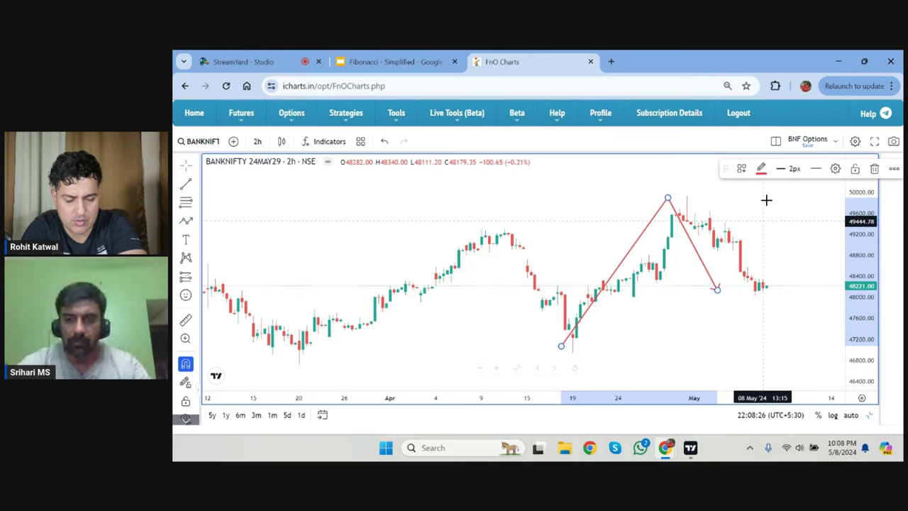
click(764, 173)
click(830, 202)
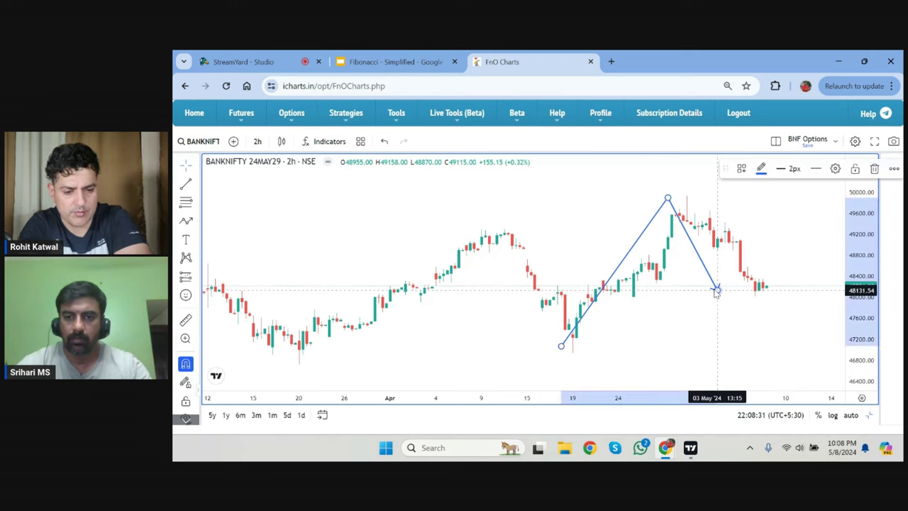
key(Delete)
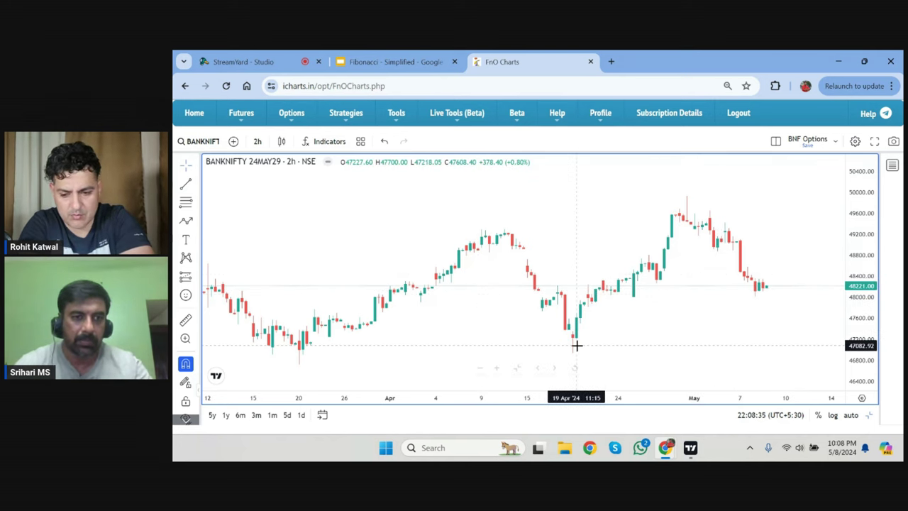
Find the Zig Zag indicator by searching for "zig", and add it to the BANKNIFTY chart.
click(325, 142)
text(zig)
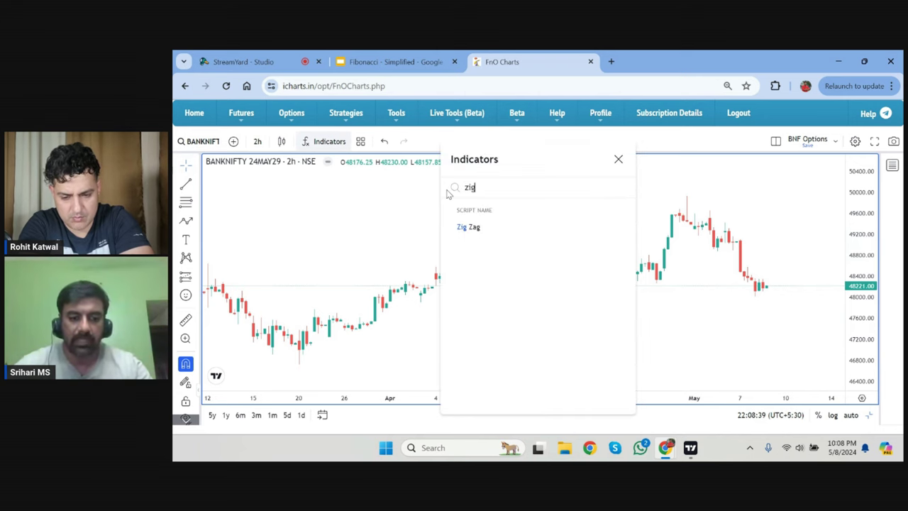
click(510, 234)
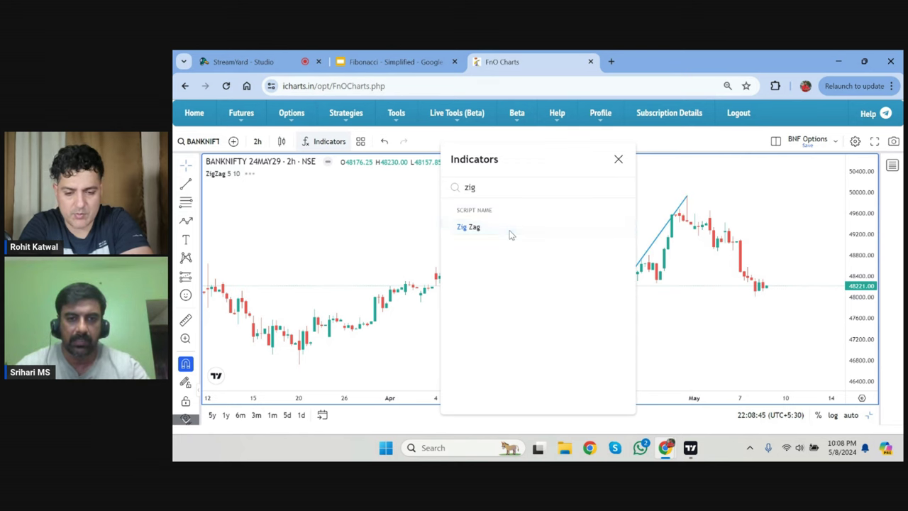
click(617, 158)
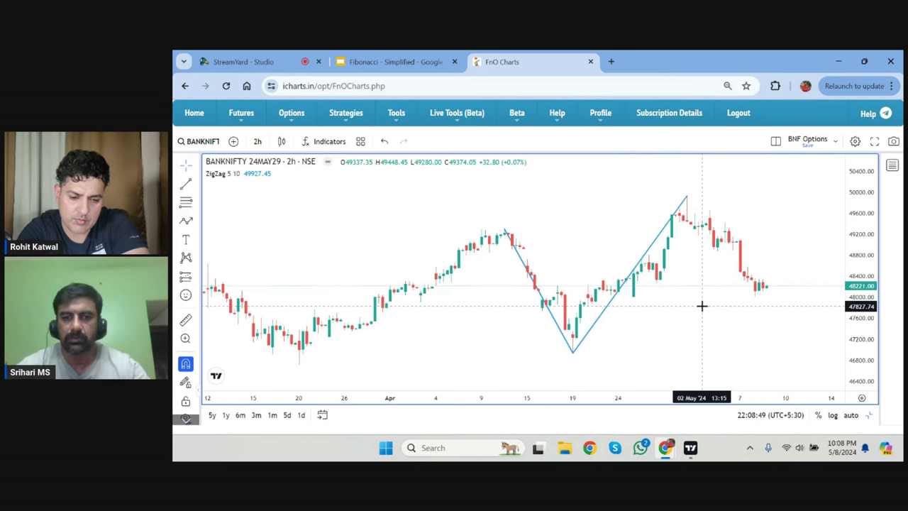
Remove the Zig Zag indicator from the BANKNIFTY 2-hour chart.
drag(692, 302, 679, 299)
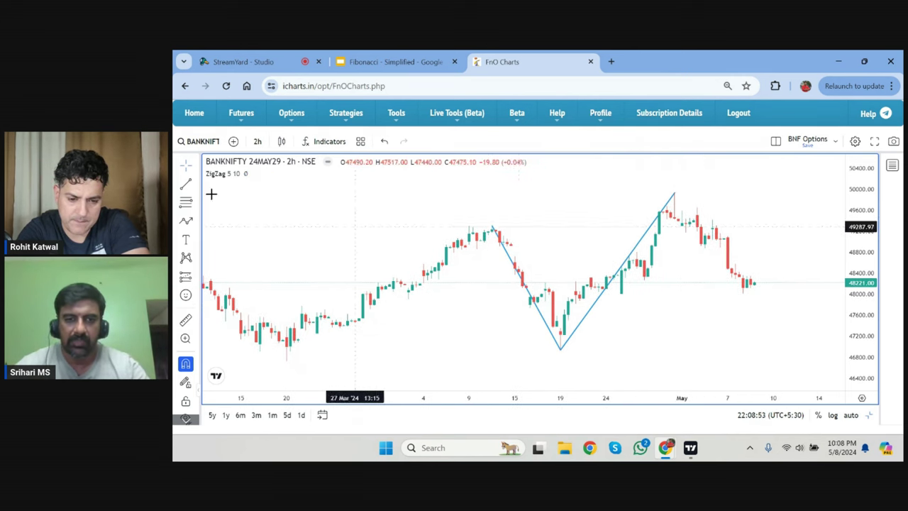
mouse_move(226, 183)
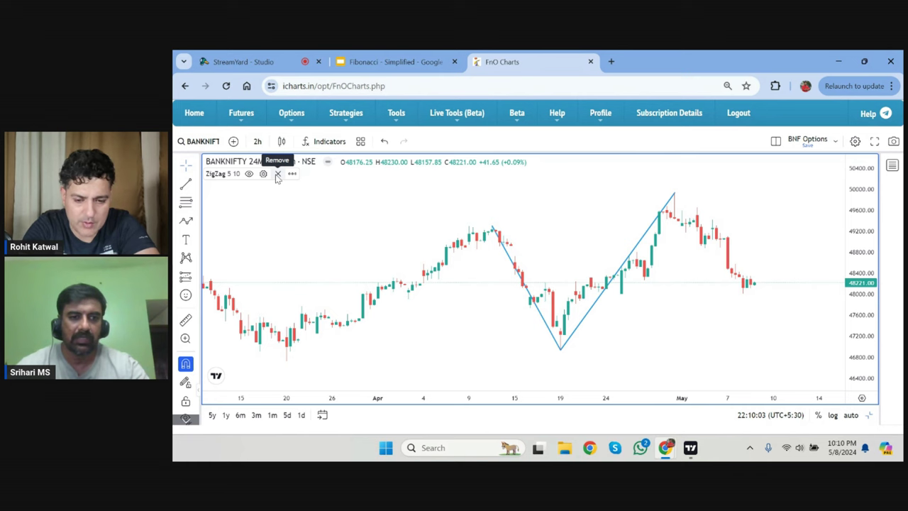
click(277, 174)
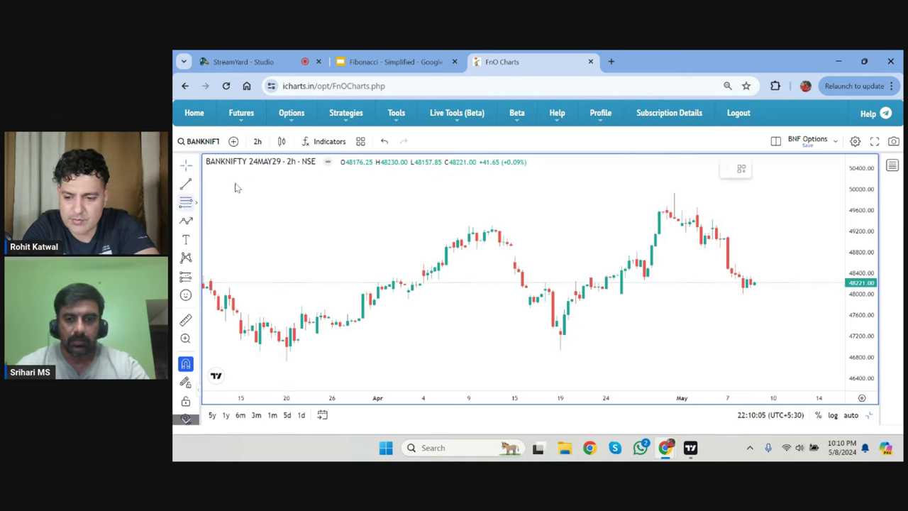
Draw a Fib Retracement from the 19 April low at 46,931.20 up to the 30 April high at 49,927.45.
shift+click(560, 353)
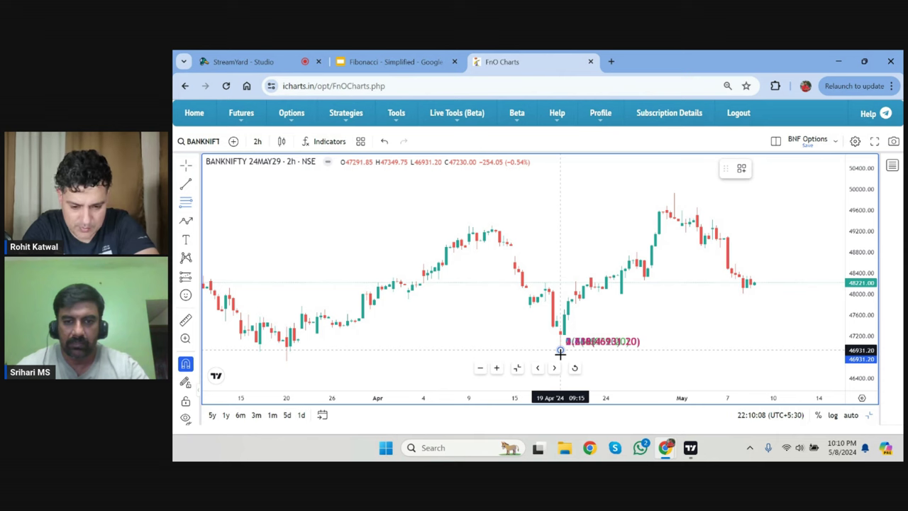
click(676, 185)
drag(760, 243, 665, 243)
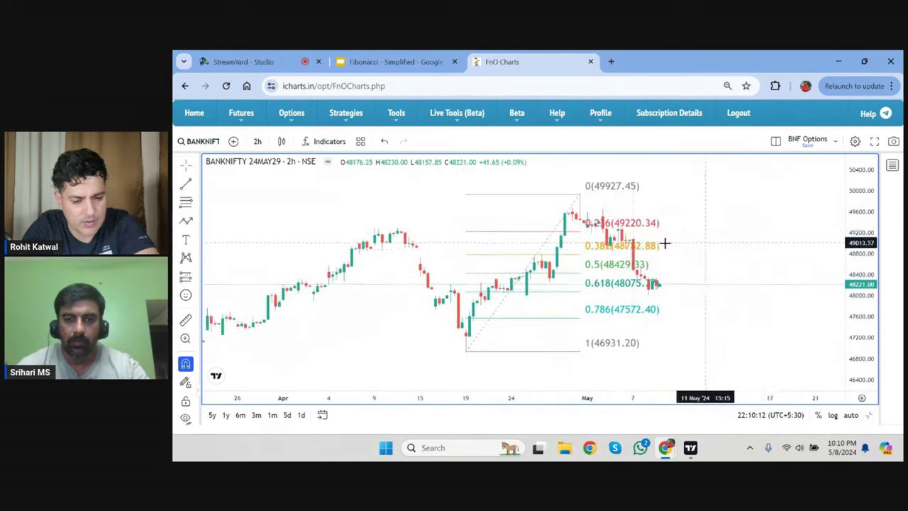
Set the Fib Retracement to use black as its one color, and extend its lines to the right.
double_click(617, 249)
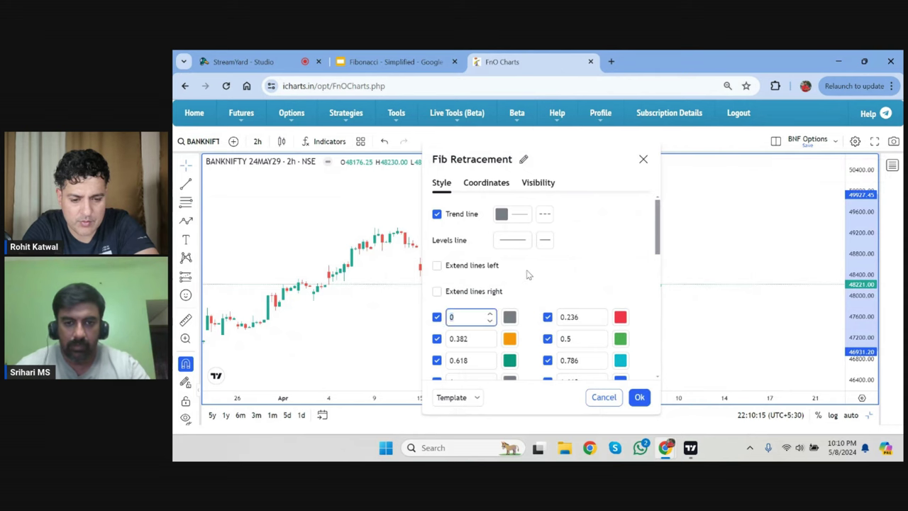
scroll(527, 275, down, 3)
scroll(527, 274, down, 3)
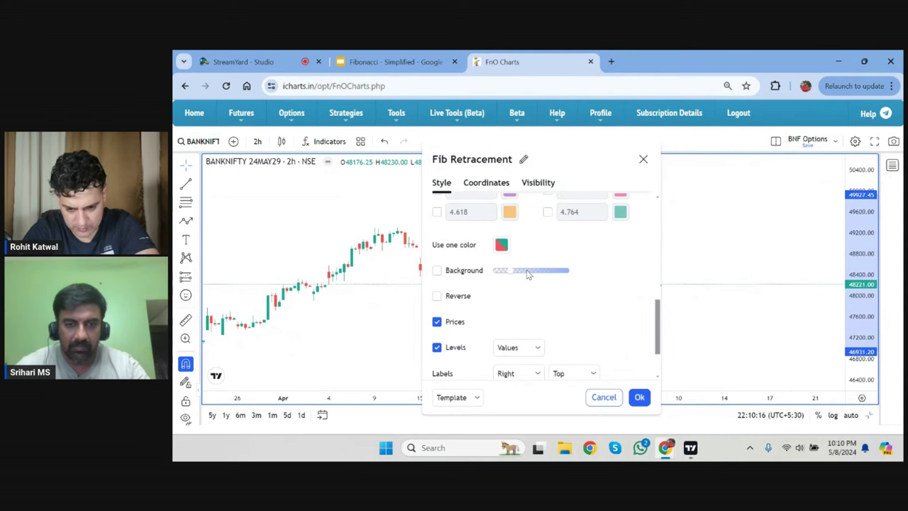
click(502, 244)
click(607, 266)
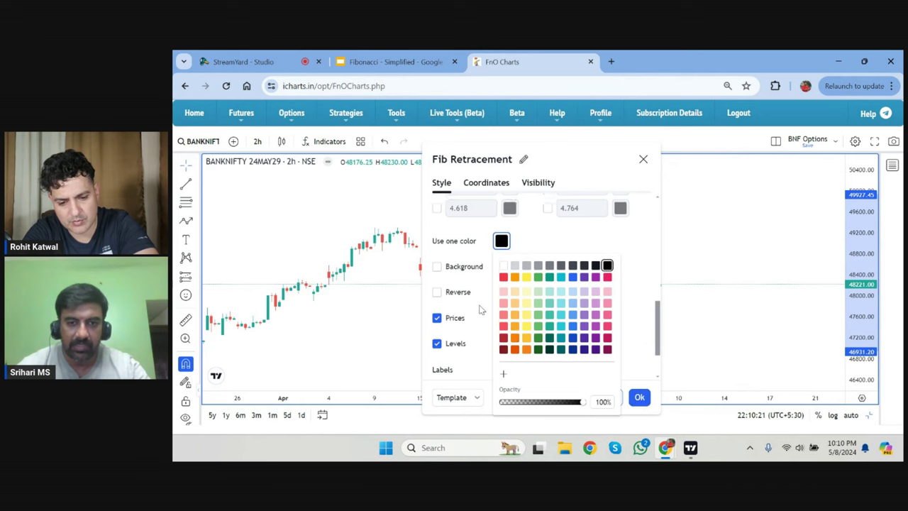
scroll(480, 309, down, 2)
scroll(473, 279, up, 2)
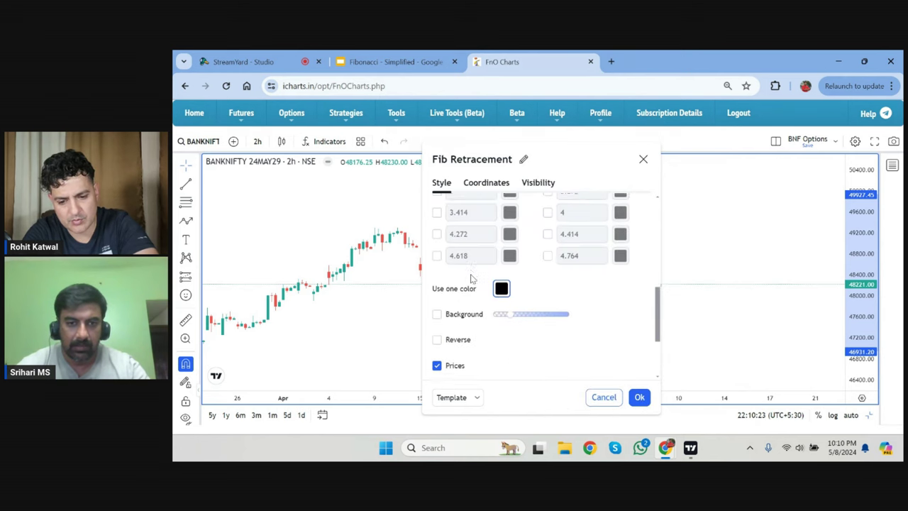
scroll(472, 278, down, 2)
scroll(483, 277, up, 1)
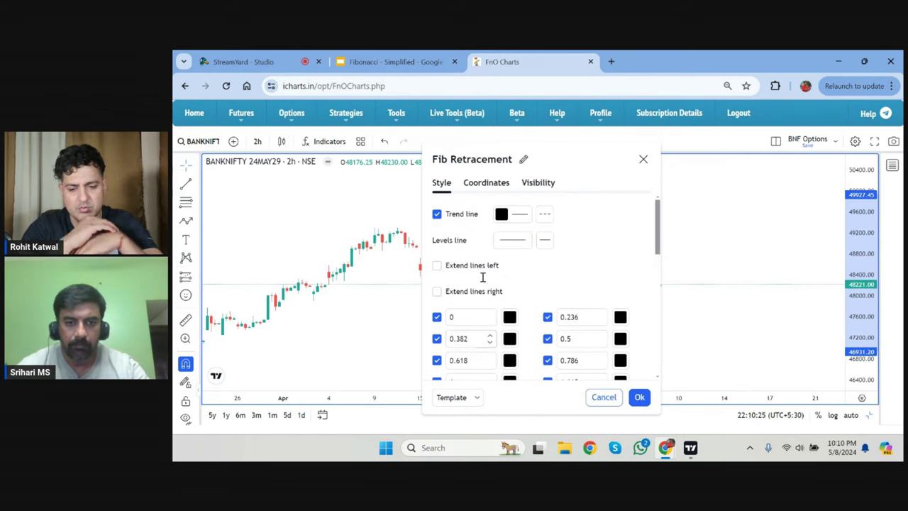
click(495, 291)
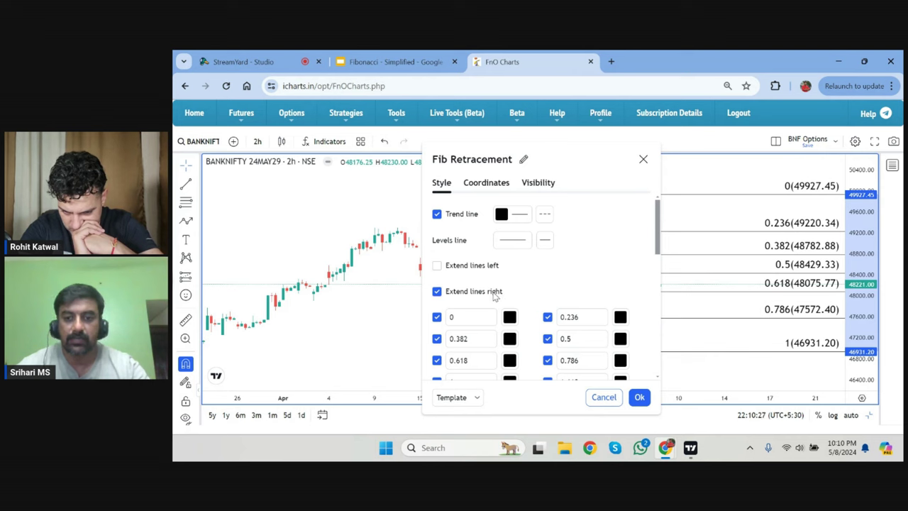
click(639, 397)
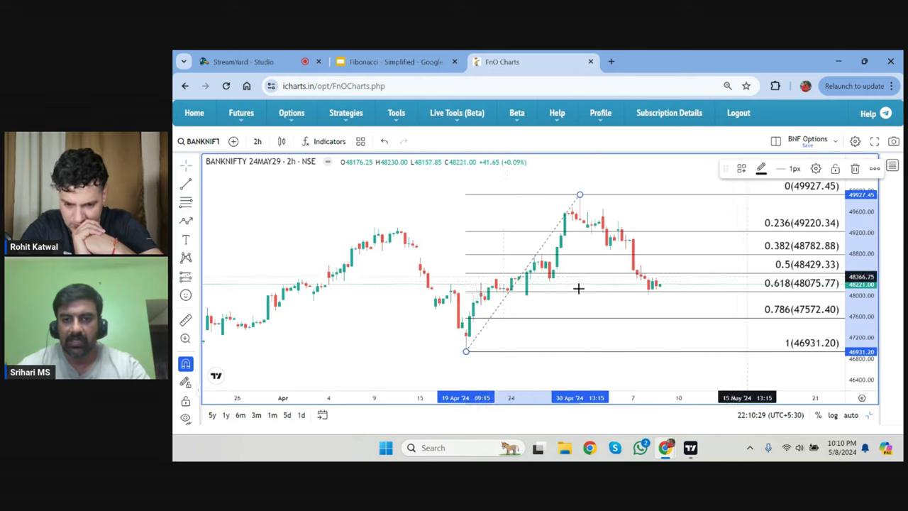
Change the Fib Retracement's trend line style to a solid line, and deselect the drawing.
double_click(580, 197)
click(545, 215)
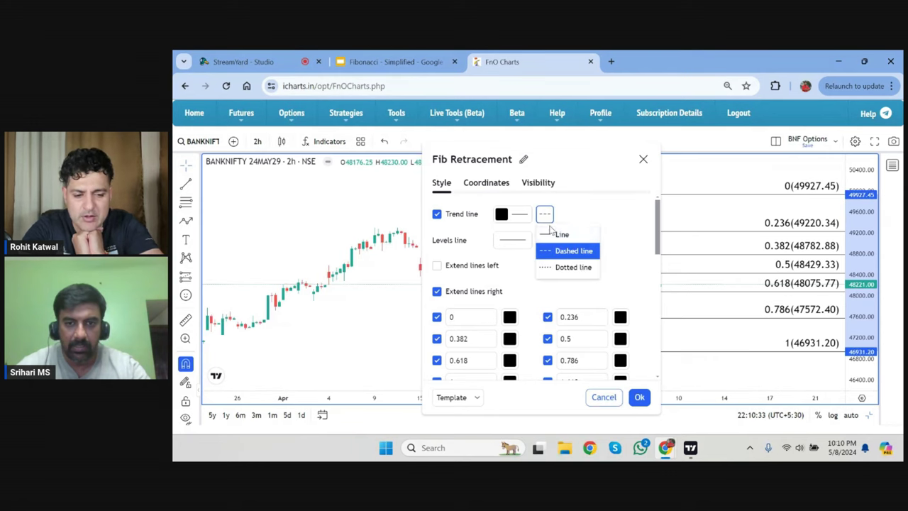
click(557, 236)
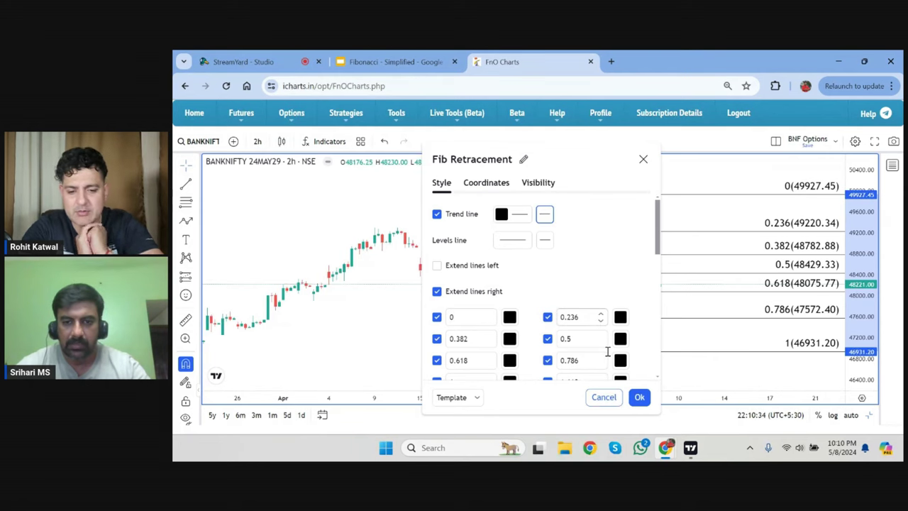
click(638, 396)
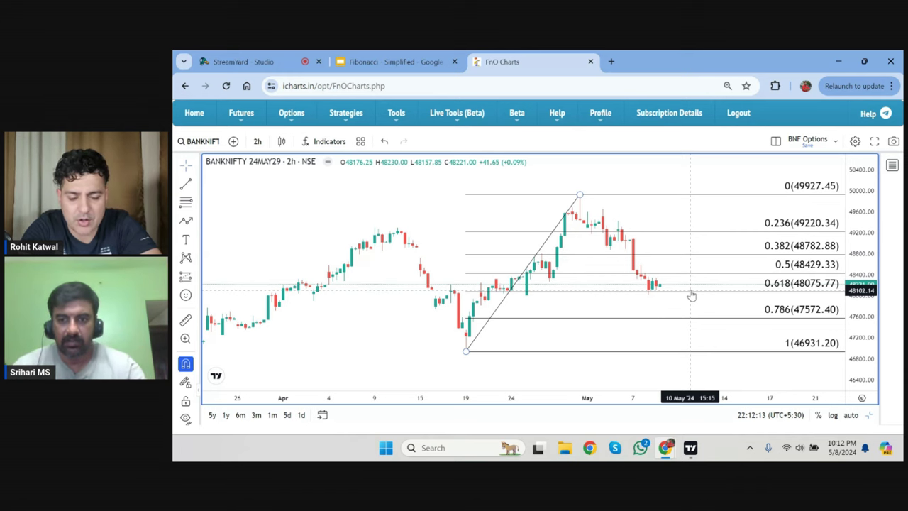
click(670, 278)
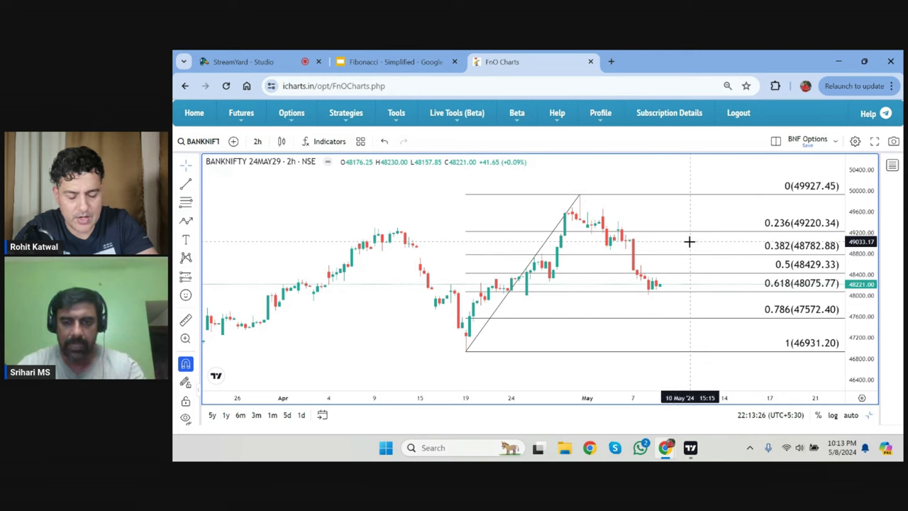
Delete the Fib Retracement from the 2-hour chart, and set the chart interval to 30 minutes.
drag(689, 241, 762, 225)
scroll(551, 338, left, 3)
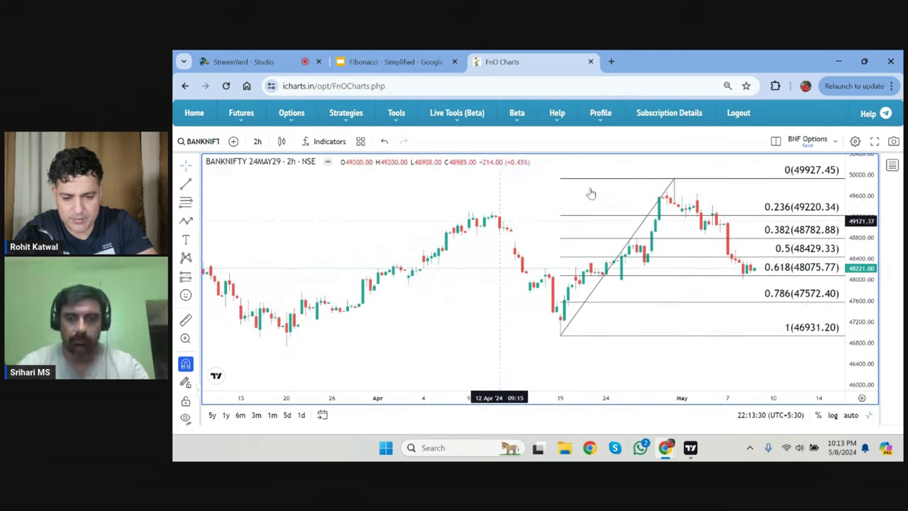
scroll(560, 203, right, 3)
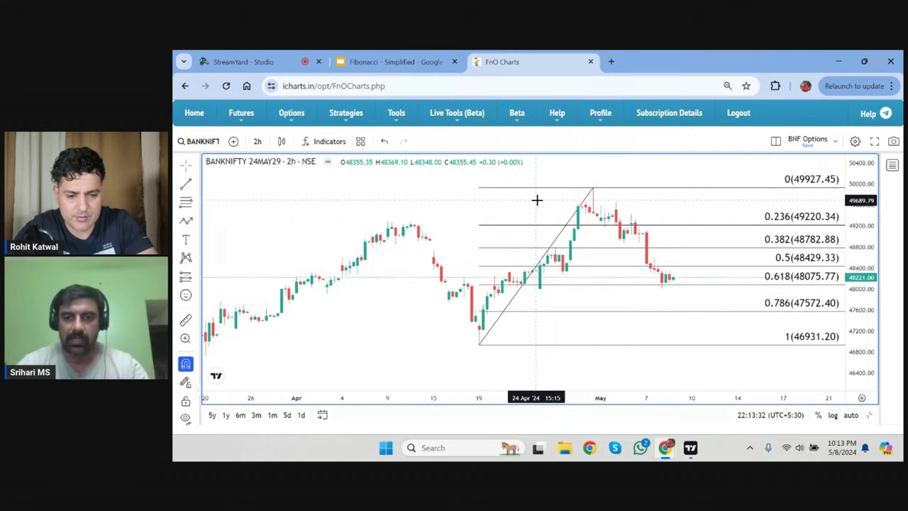
click(801, 256)
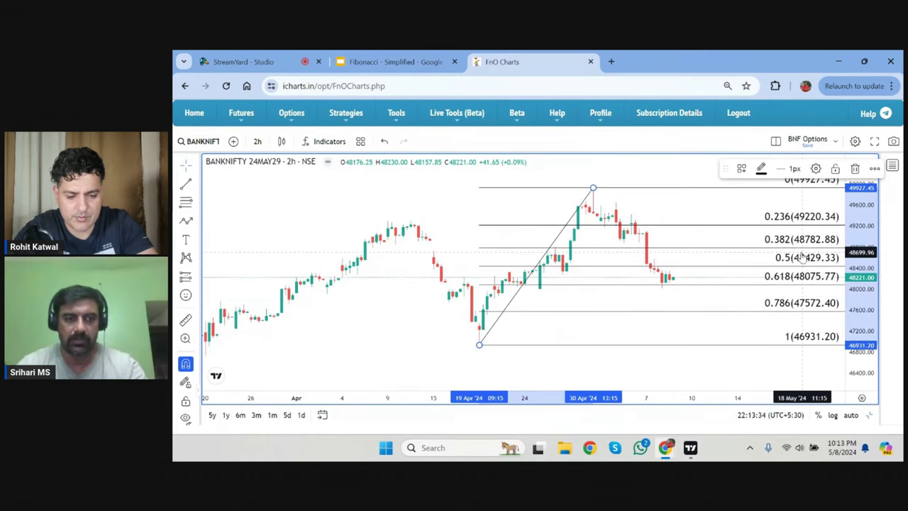
key(Delete)
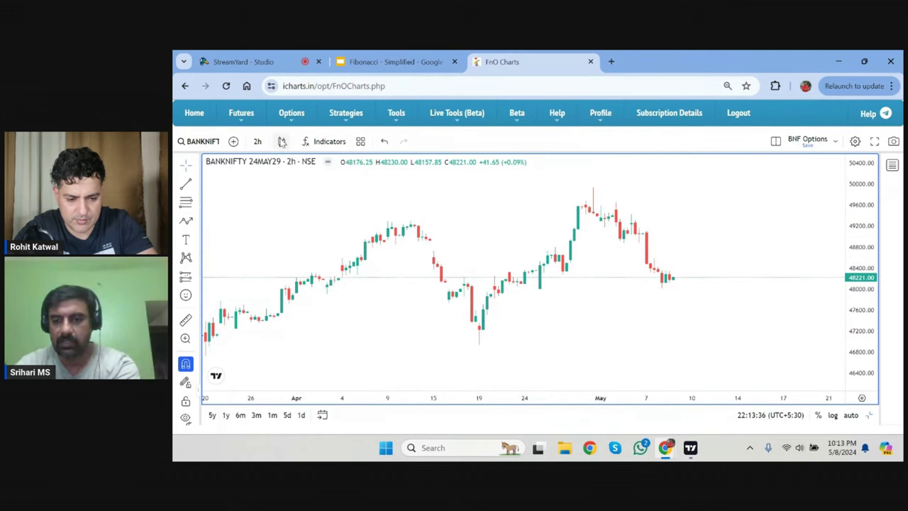
text(30)
key(Return)
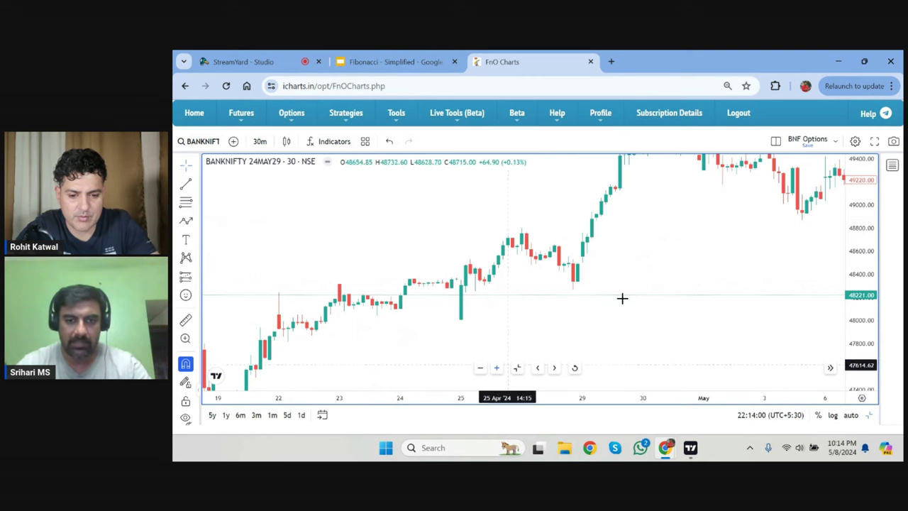
drag(860, 217, 860, 225)
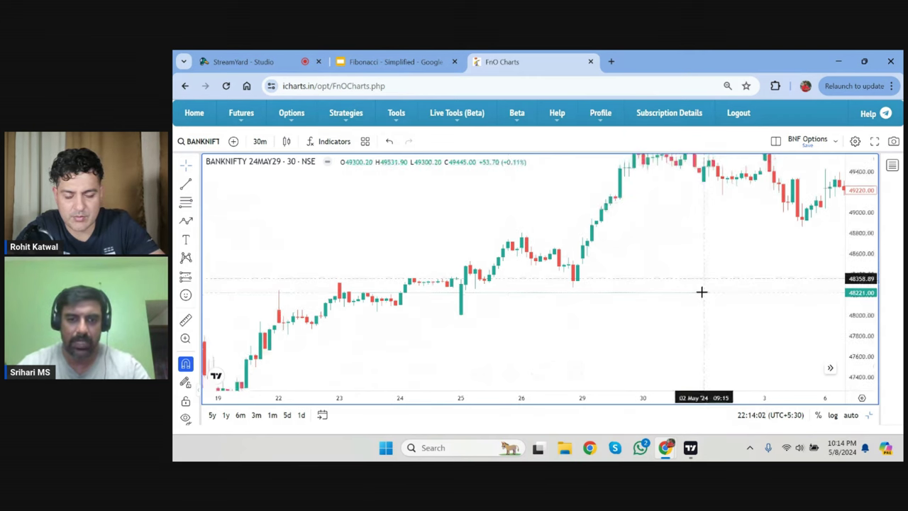
Draw a Fib Retracement from the 25 April low at 47,999.90 up to the 26 April high at 48,798.90.
click(185, 204)
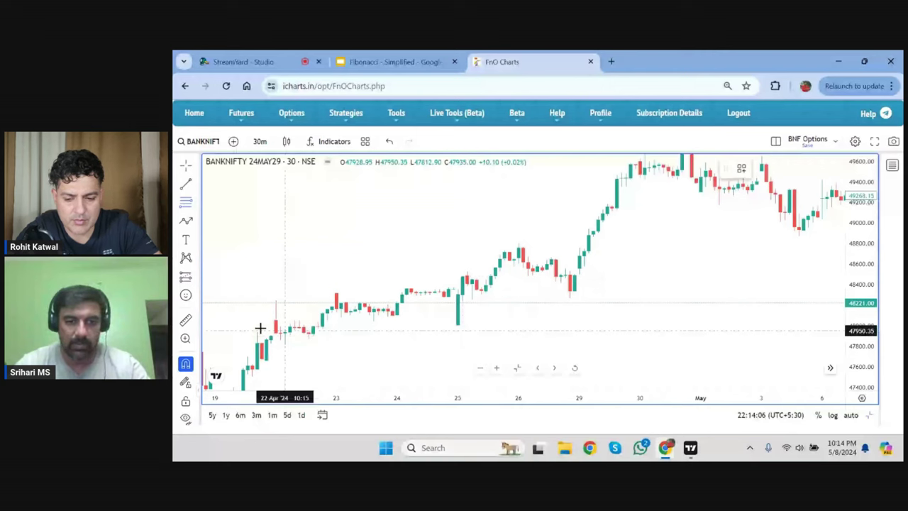
click(458, 324)
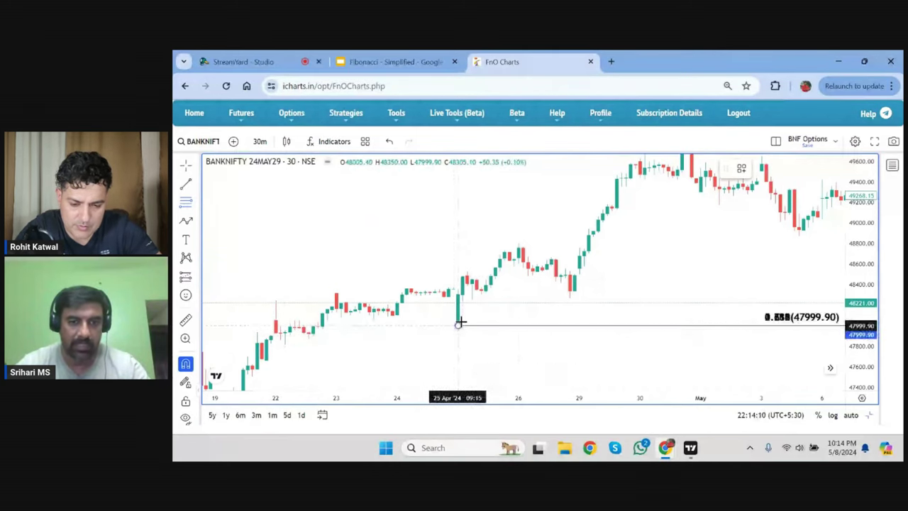
click(518, 240)
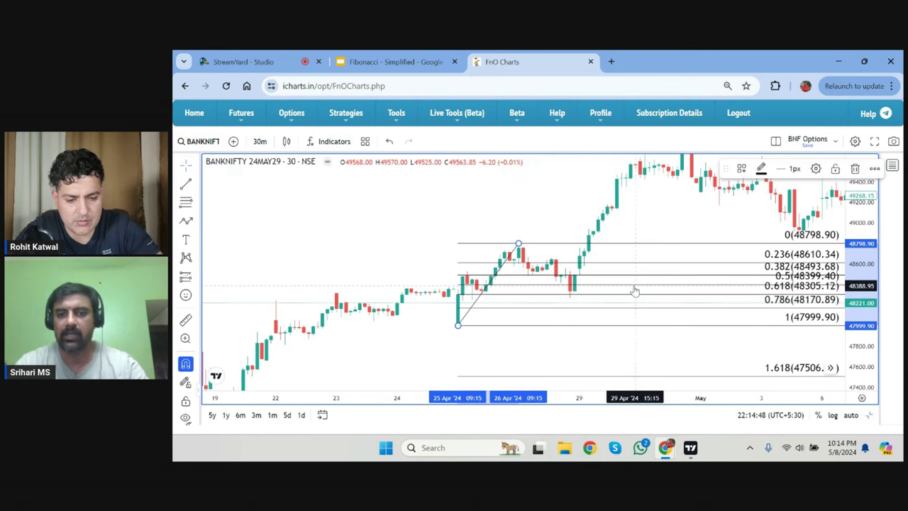
drag(638, 273, 494, 248)
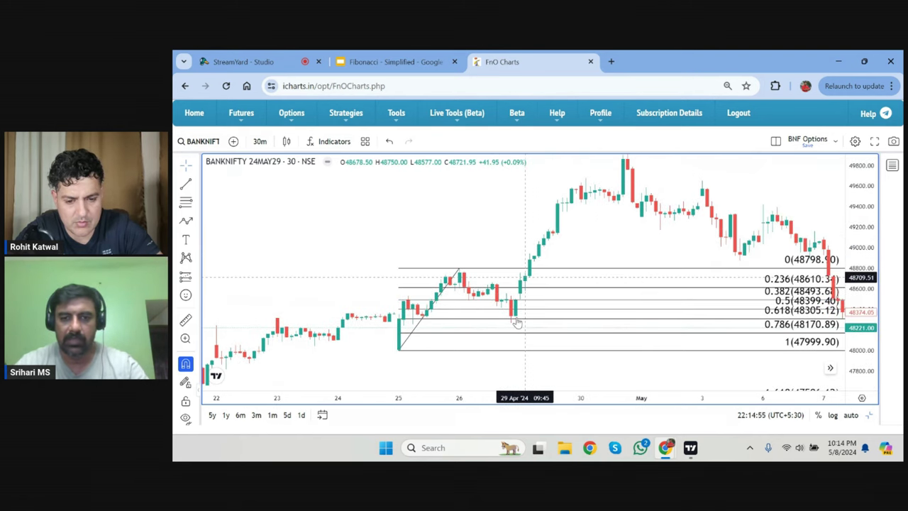
click(567, 347)
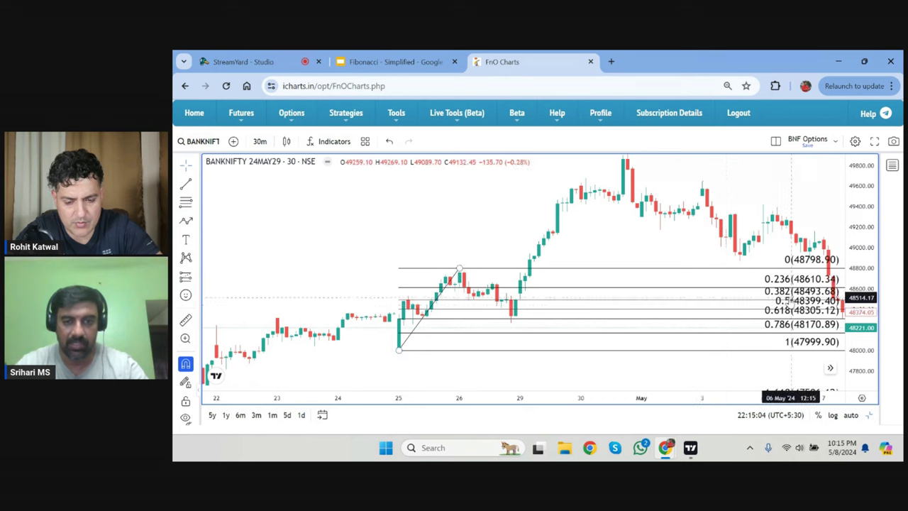
Delete the Fib Retracement from the 30-minute chart, and set the chart interval to 5 minutes.
click(792, 311)
key(Delete)
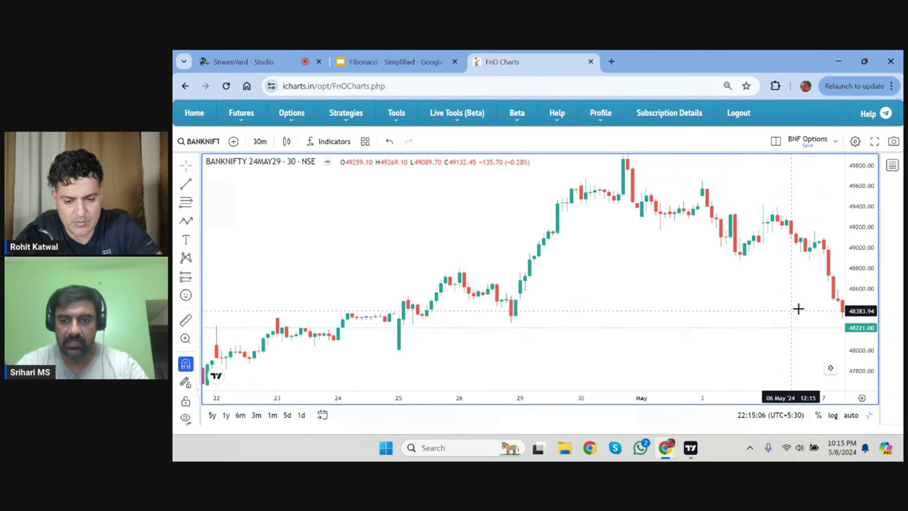
click(258, 141)
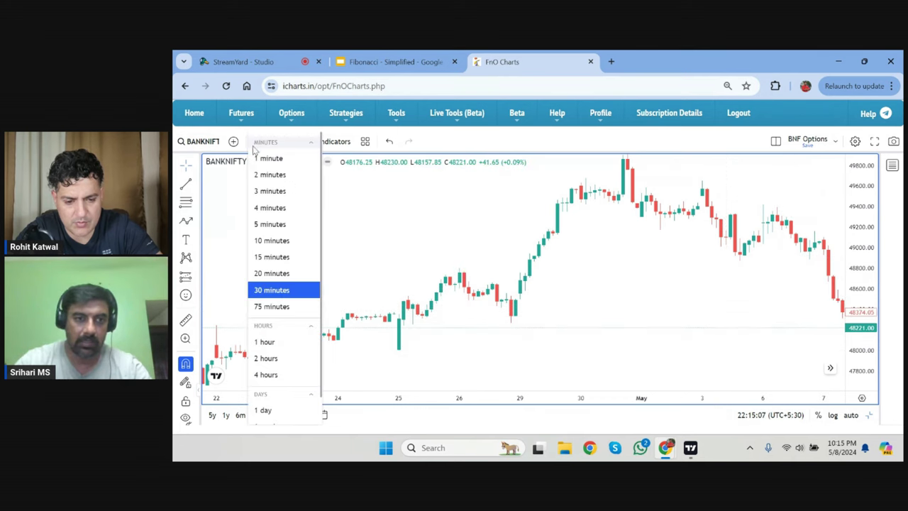
click(281, 223)
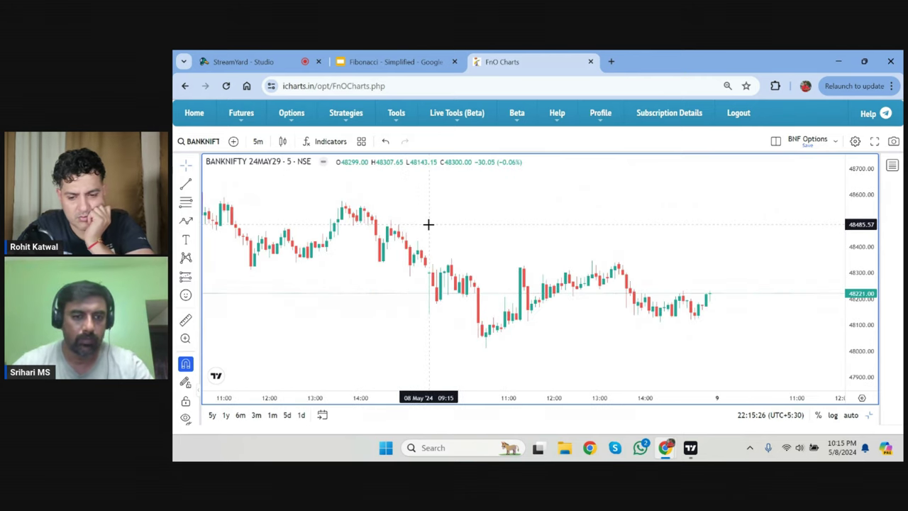
Draw a Fib Retracement from the 7 May high at 48,575.50 down to the 8 May low at 48,011.40.
key(alt+f)
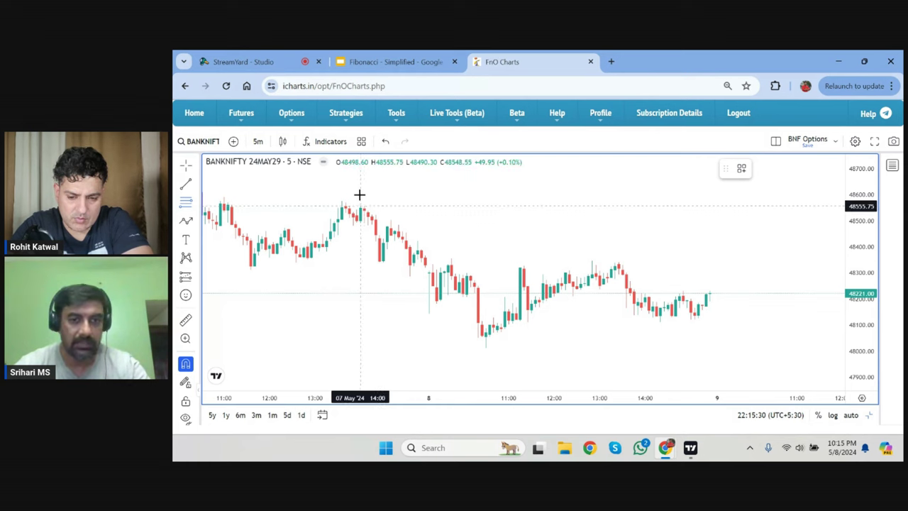
click(341, 195)
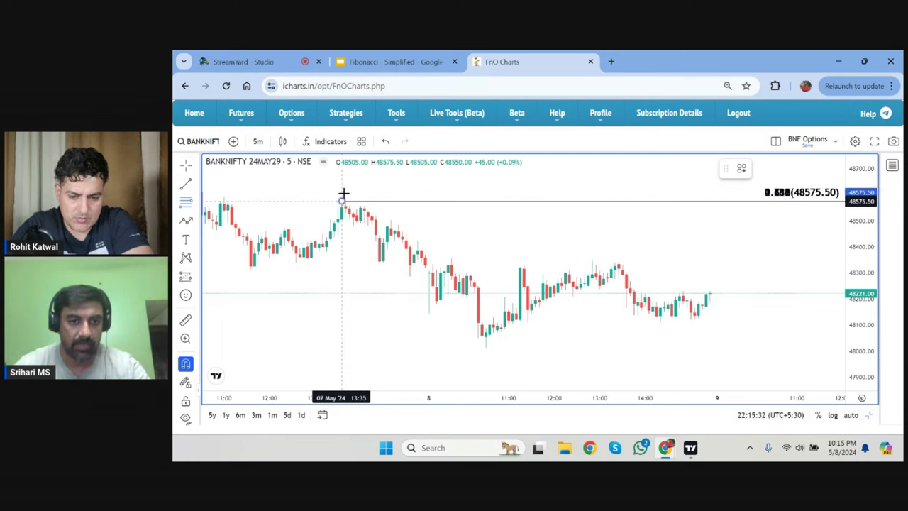
click(485, 348)
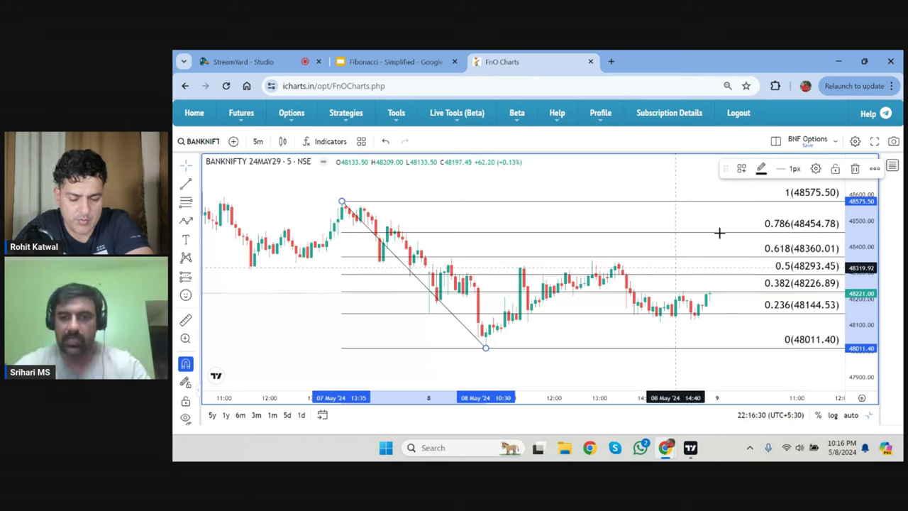
Delete the Fib Retracement from the 5-minute chart, and switch to the Fibonacci - Simplified slides in Google Slides.
key(Delete)
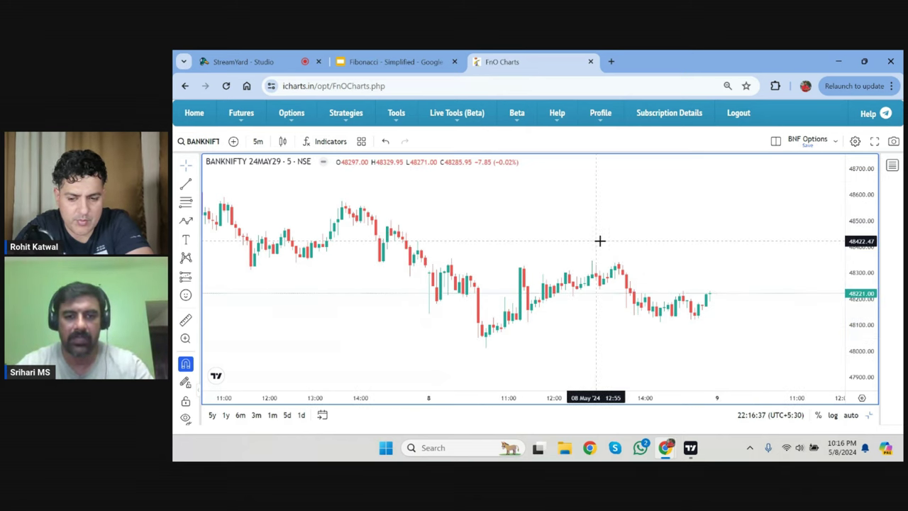
click(405, 65)
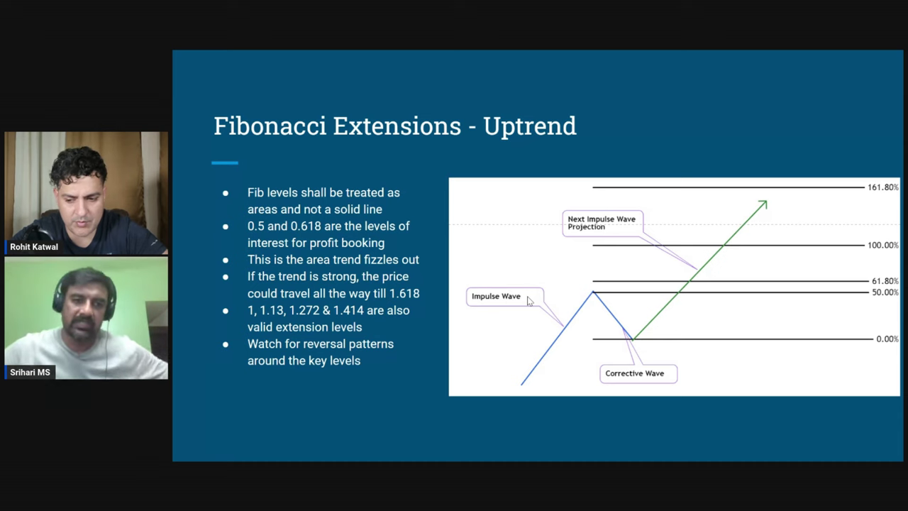
Go back to the Fibonacci Extensions overview slide.
key(Left)
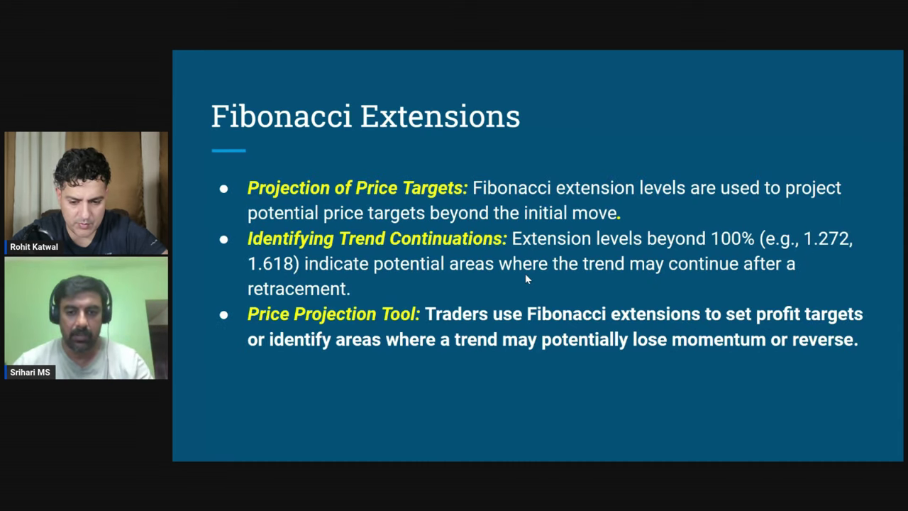
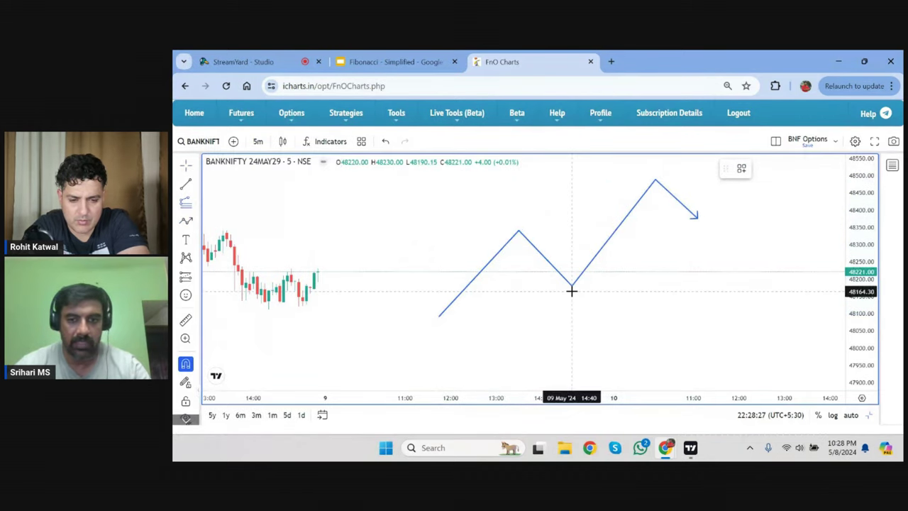
Draw a Trend-Based Fib Extension on the blue zigzag from 48,091.22 up to 48,346.23 and back down to 48,176.23.
click(439, 316)
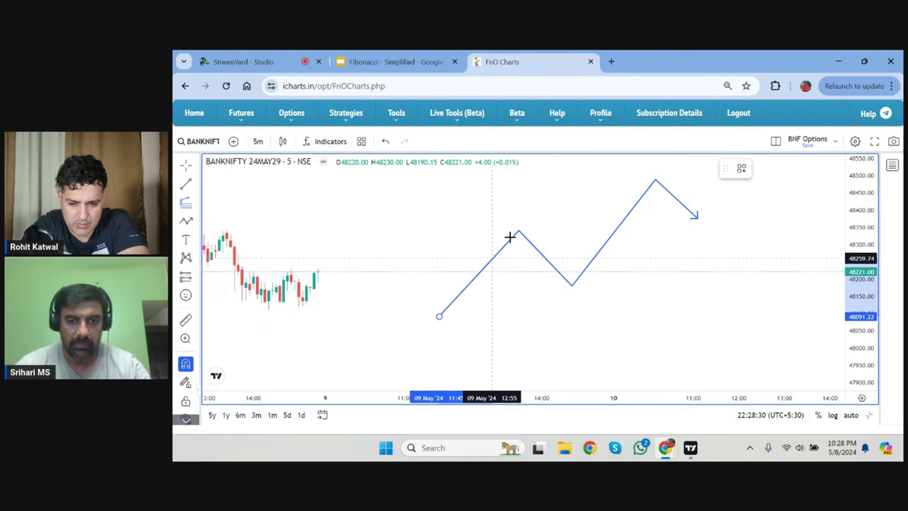
click(518, 231)
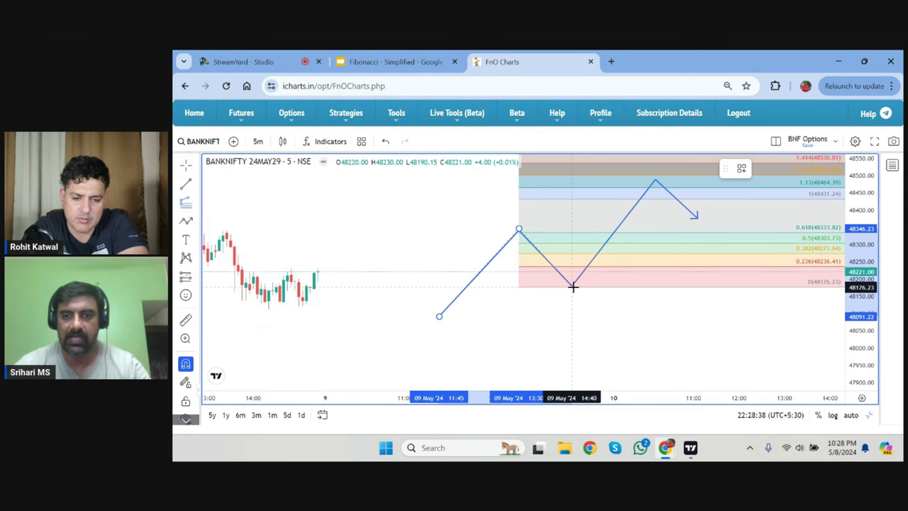
click(573, 286)
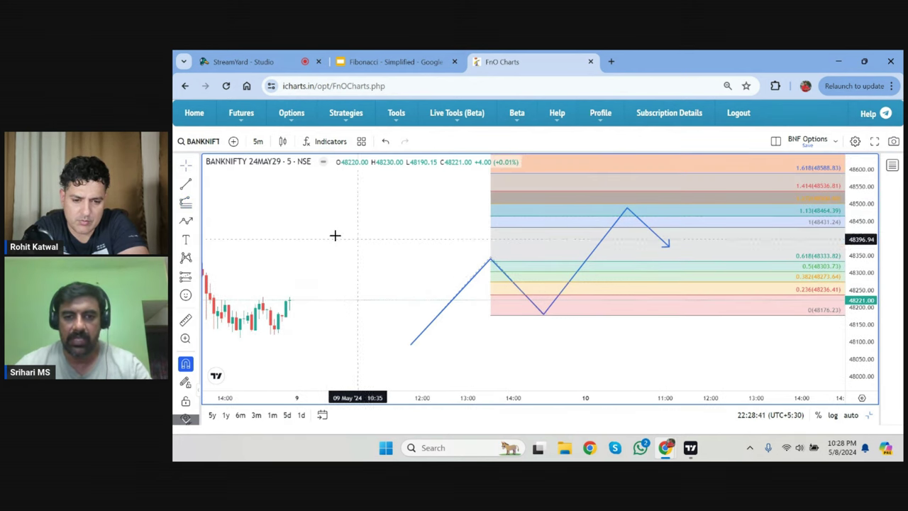
Enable level 2 in the Trend-Based Fib Extension's style settings, and set one black color for all levels.
double_click(443, 326)
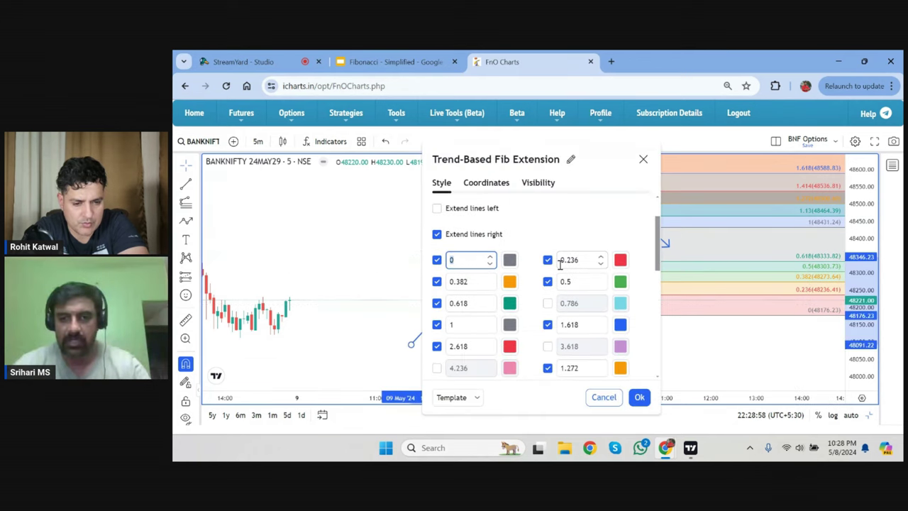
scroll(559, 264, down, 5)
scroll(507, 265, up, 5)
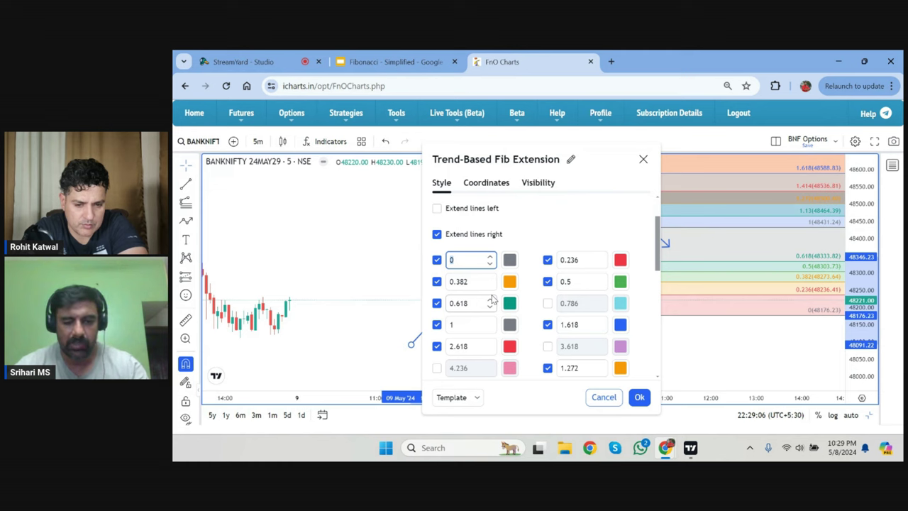
scroll(454, 290, down, 1)
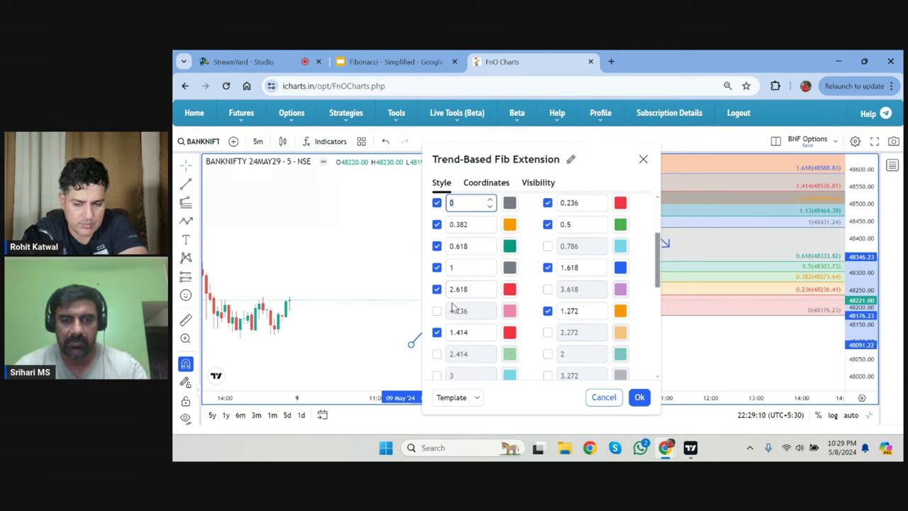
scroll(540, 305, down, 2)
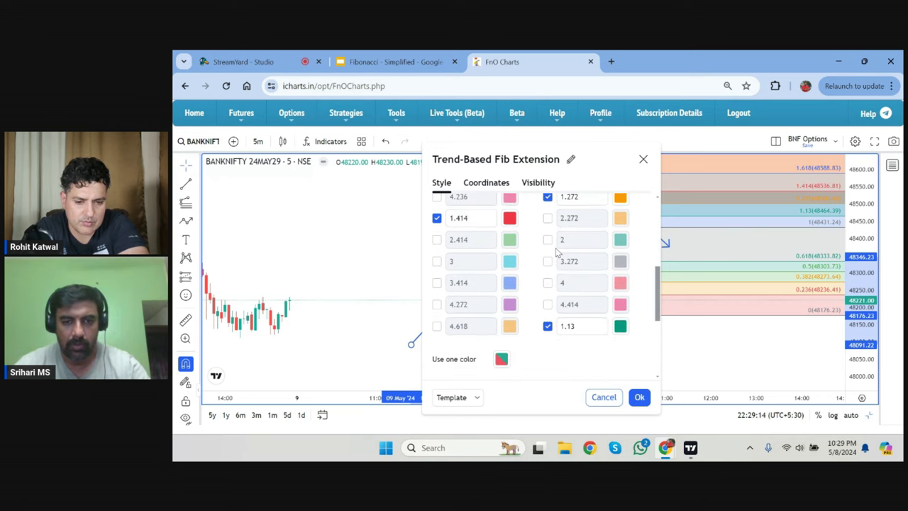
click(548, 241)
scroll(488, 258, down, 5)
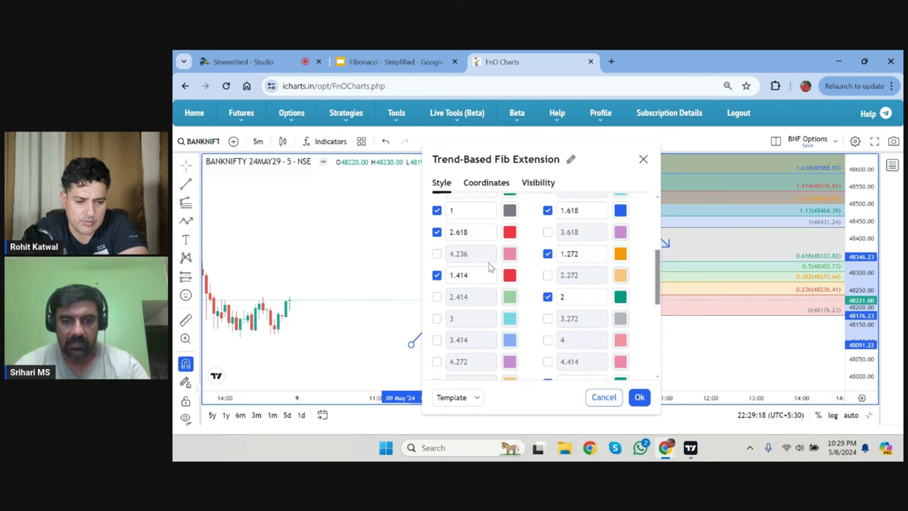
scroll(496, 283, down, 1)
click(501, 302)
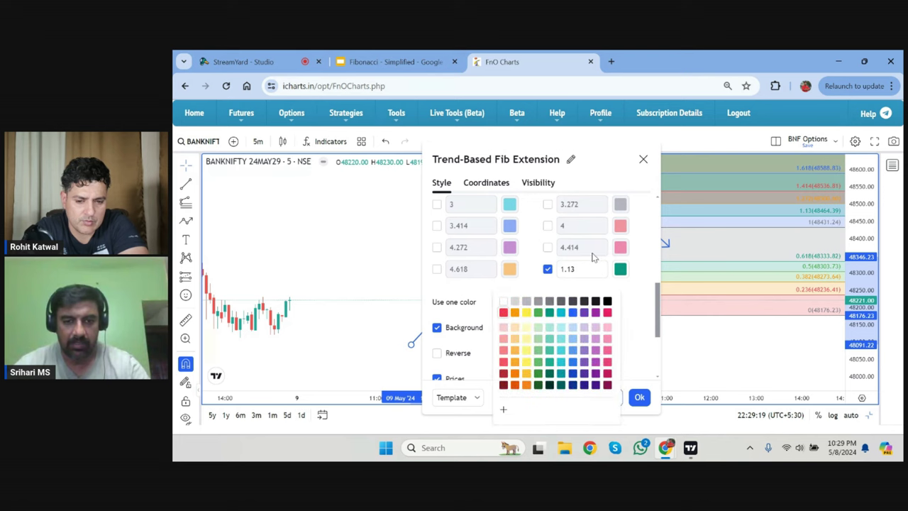
click(608, 302)
click(639, 397)
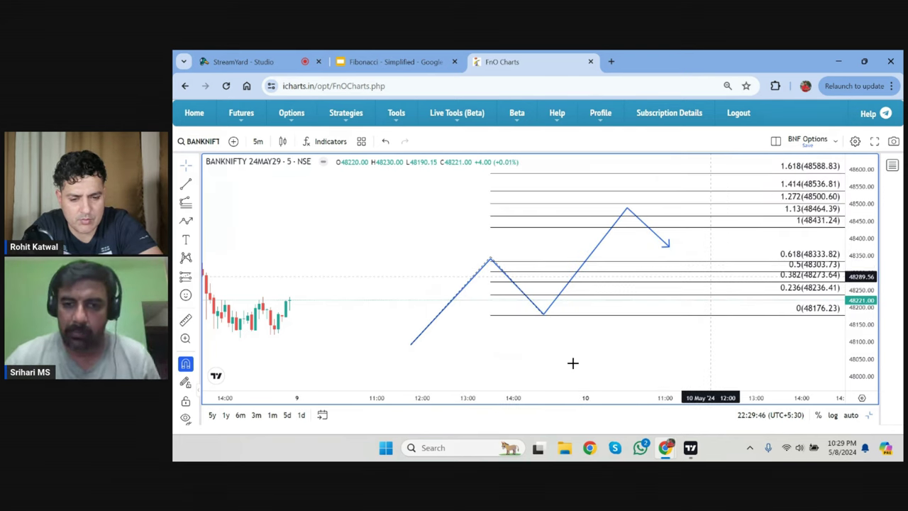
Circle the extension's three anchor points with the Brush, and undo the three brush strokes.
click(196, 239)
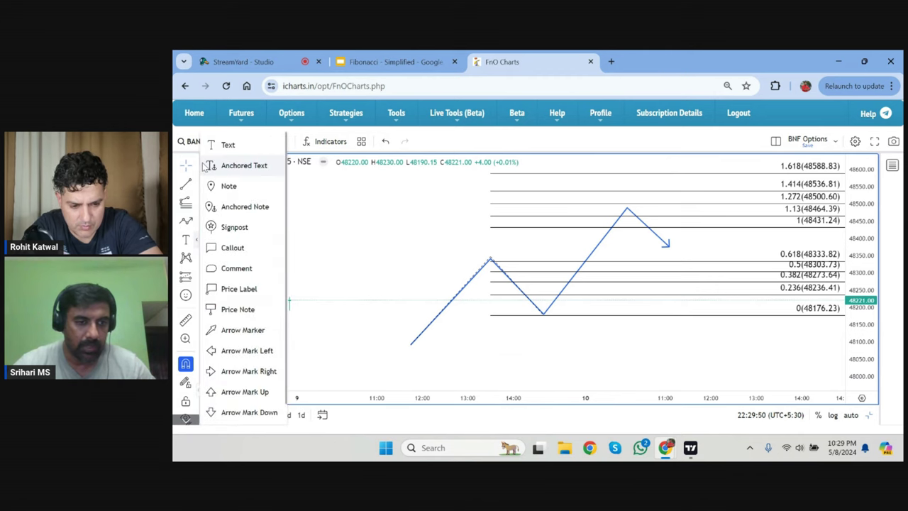
click(196, 221)
click(229, 184)
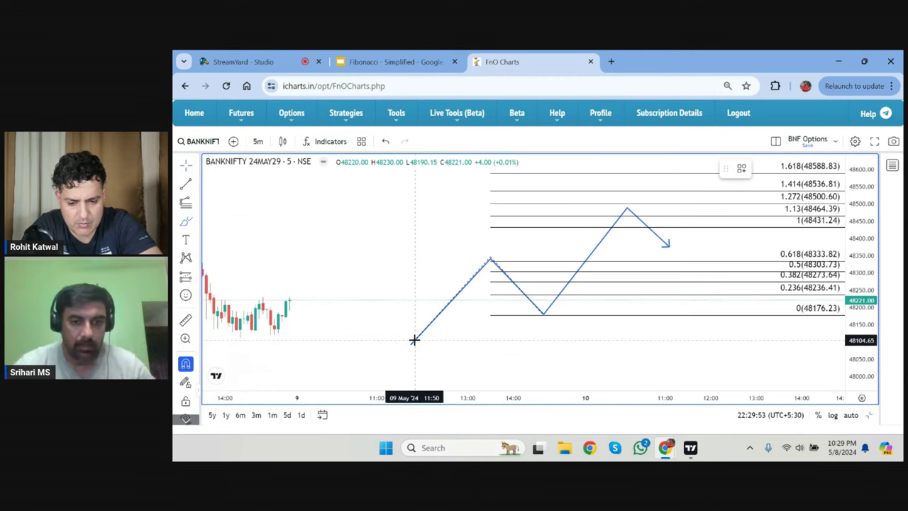
drag(414, 339, 416, 339)
drag(492, 252, 492, 253)
drag(543, 309, 544, 313)
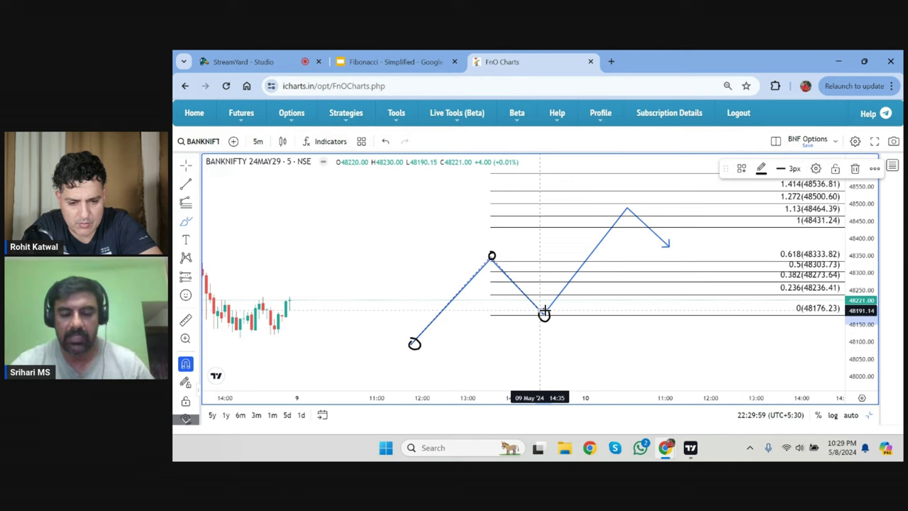
key(ctrl+z)
key(ctrl+z)
key(ctrl+z)
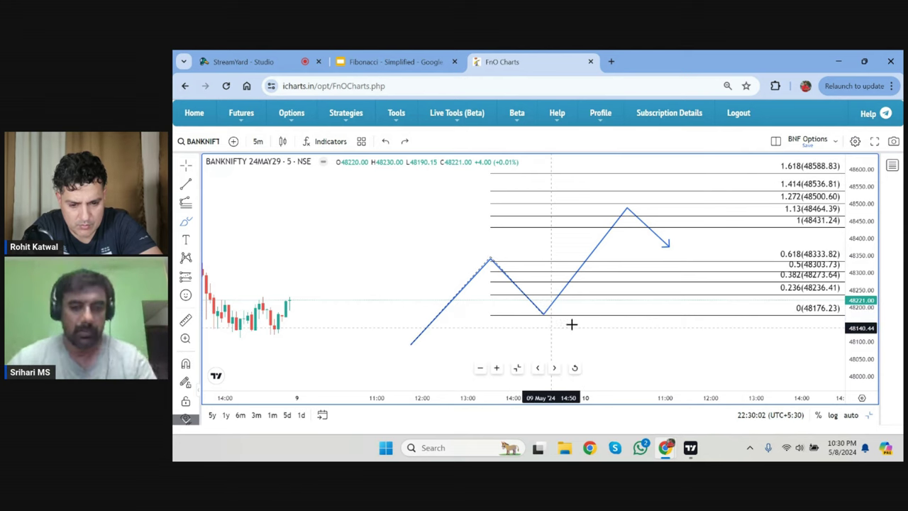
Turn magnet mode back on, and set the BANKNIFTY chart interval to 15 minutes.
click(185, 363)
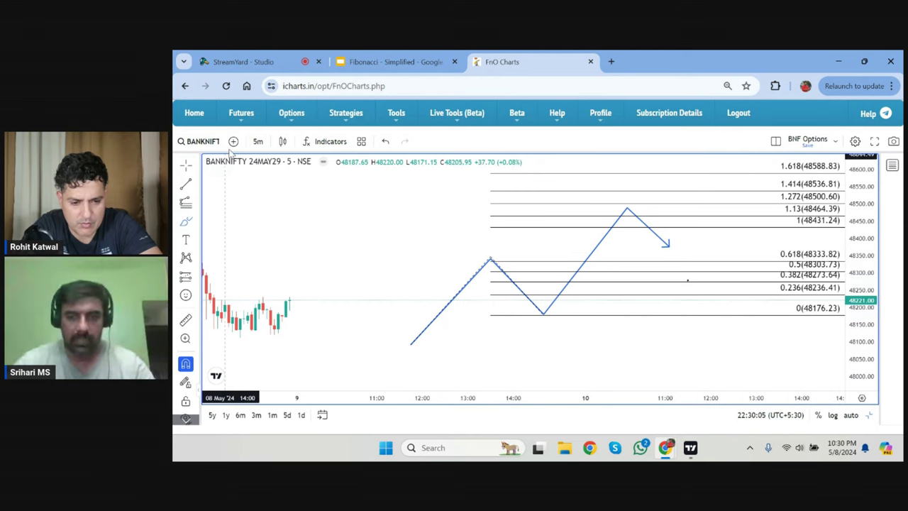
click(257, 142)
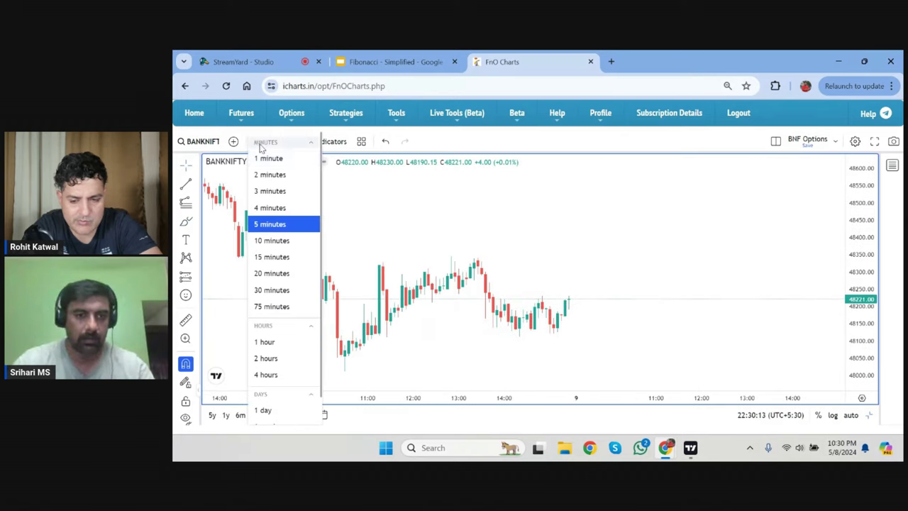
click(280, 258)
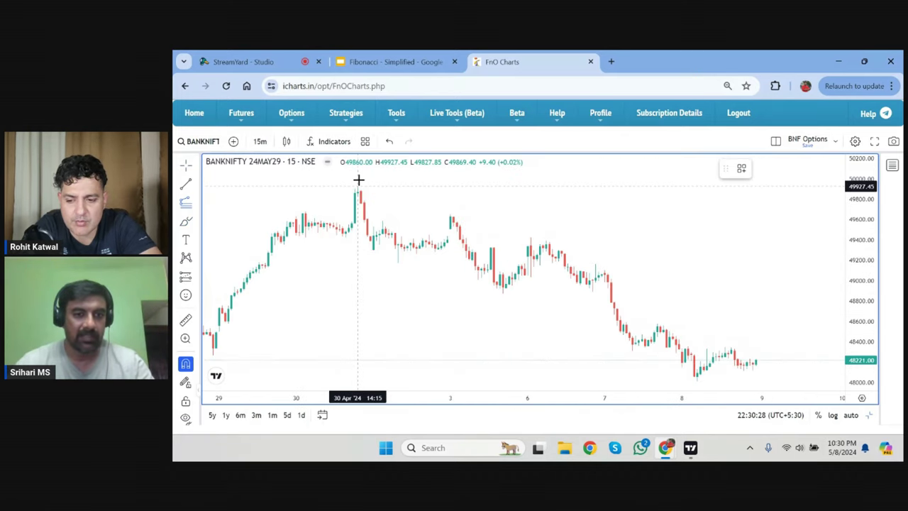
Draw a Trend-Based Fib Extension from the 30 April high at 49,927.45 to the 2 May low at 49,300.20 and the 3 May high at 49,632.70.
click(358, 180)
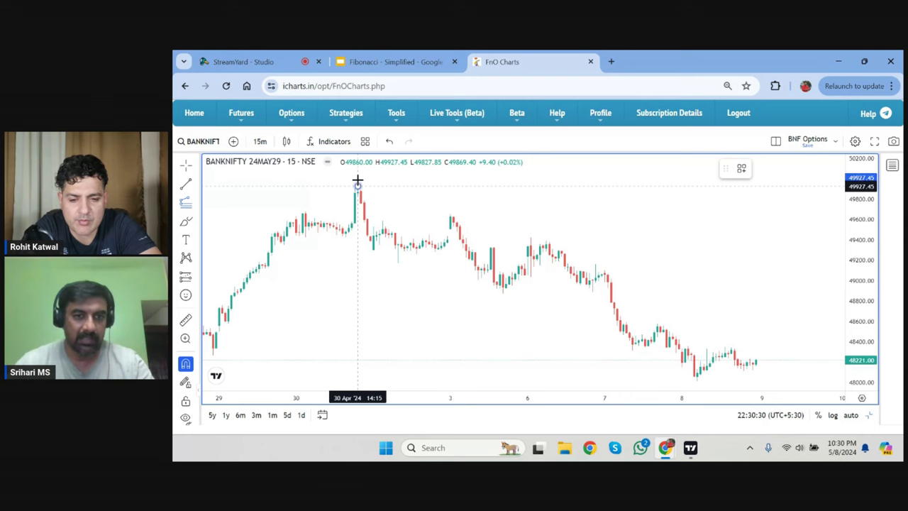
click(374, 259)
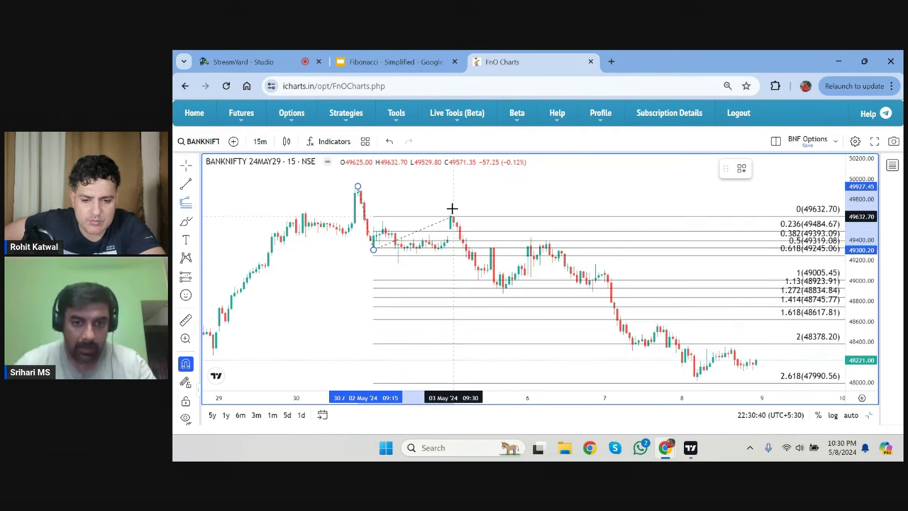
click(451, 209)
click(326, 269)
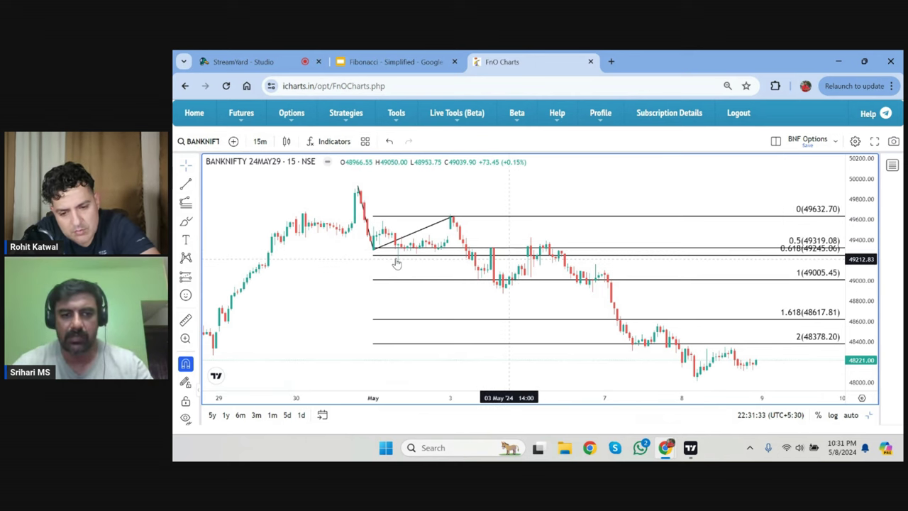
Review which levels are enabled in the downtrend extension's style settings.
click(373, 249)
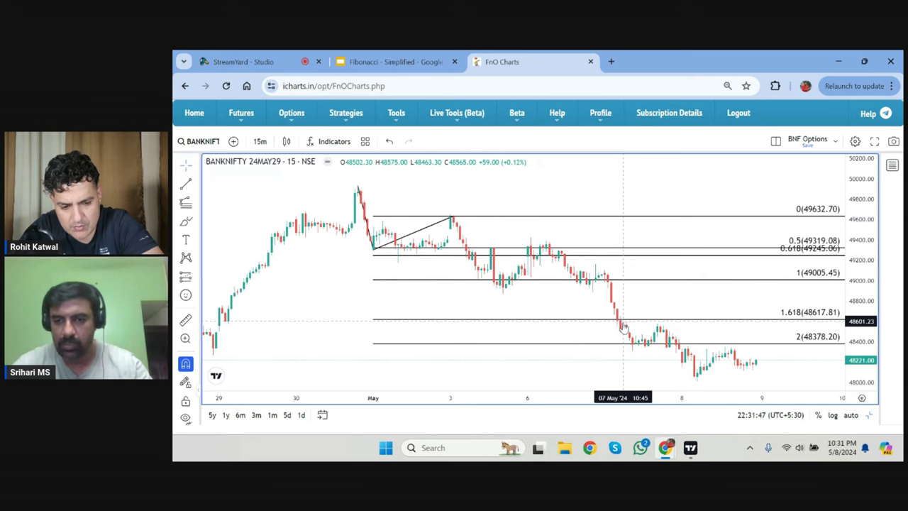
double_click(645, 288)
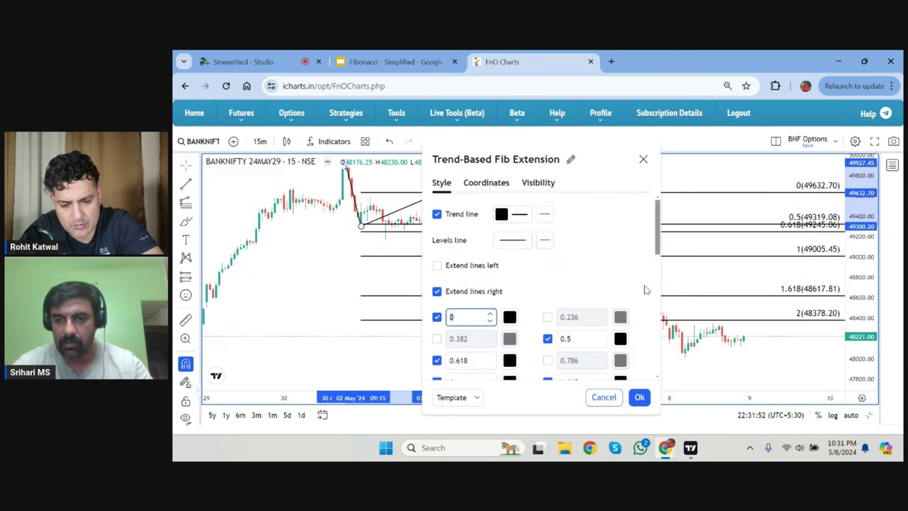
scroll(546, 261, down, 1)
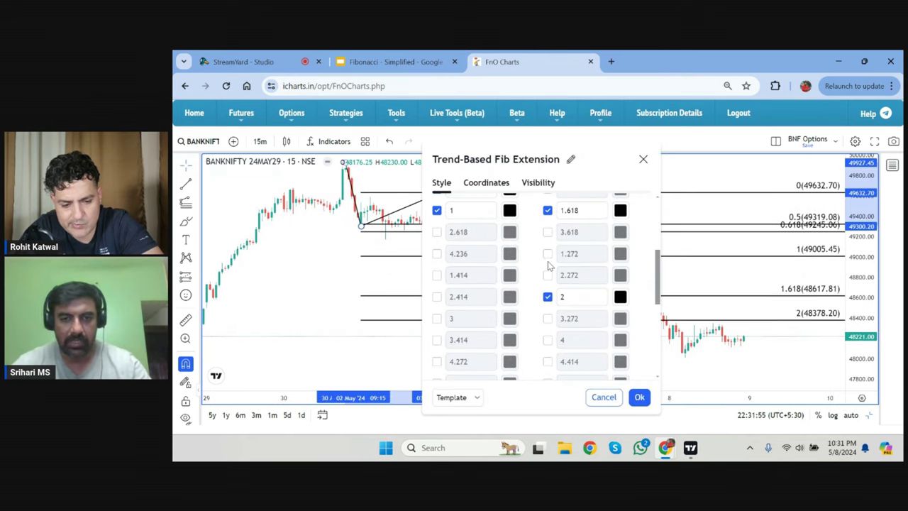
click(639, 398)
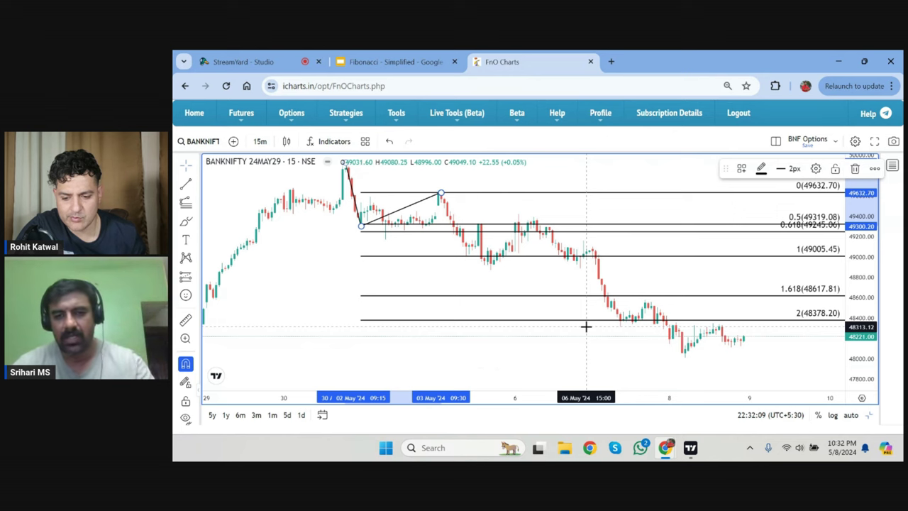
Replace the downtrend extension with a Trend-Based Fib Extension from 47,959.30 near the 25 April low to 48,798.90 and the 26 April low at 48,265.15.
drag(541, 289, 523, 295)
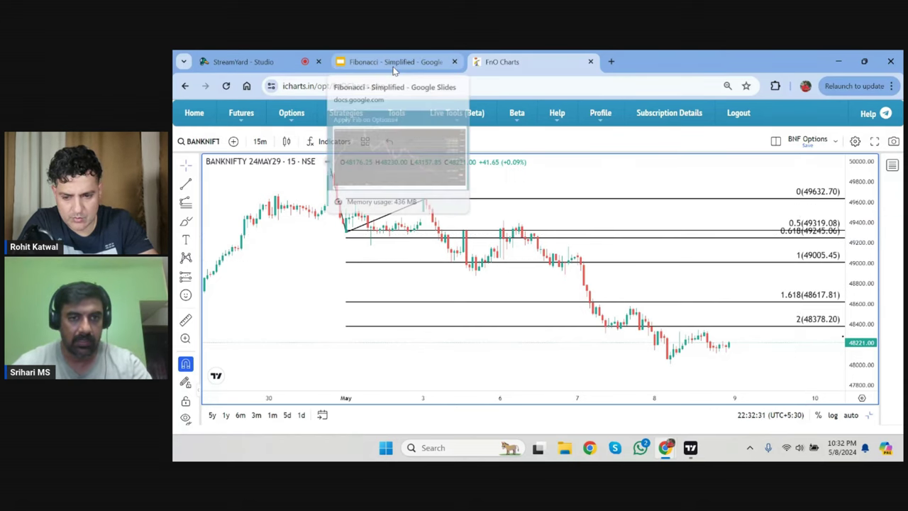
drag(347, 280, 488, 269)
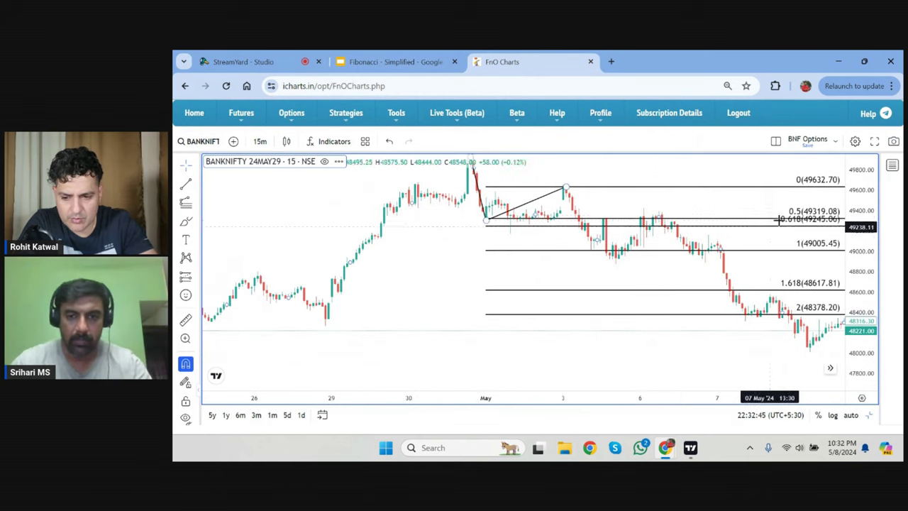
click(186, 204)
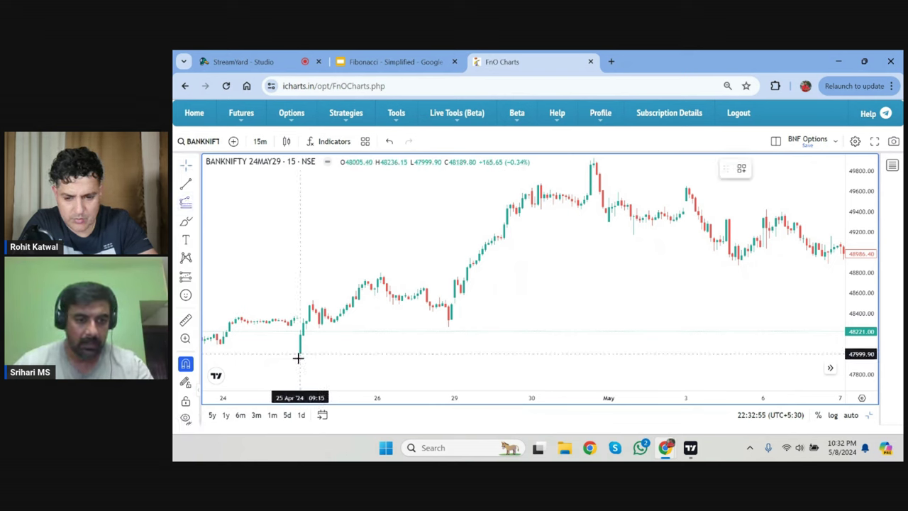
click(298, 358)
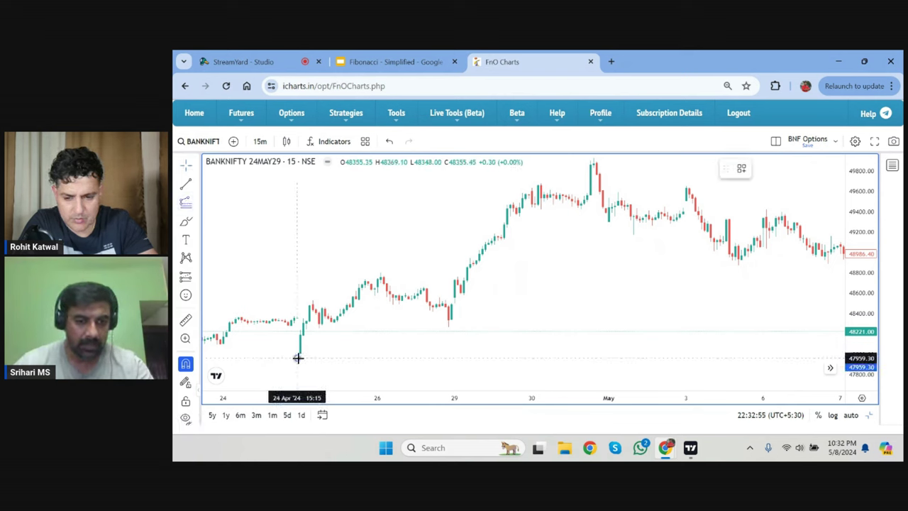
click(380, 258)
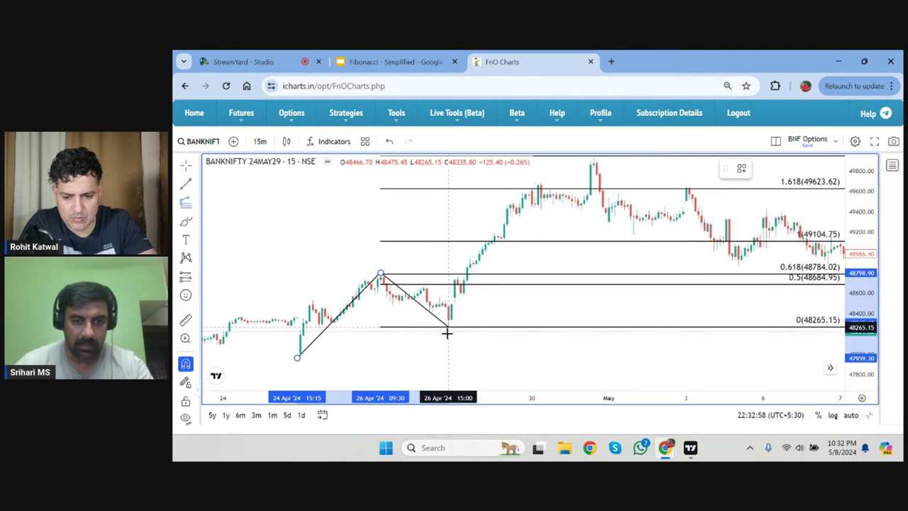
click(447, 333)
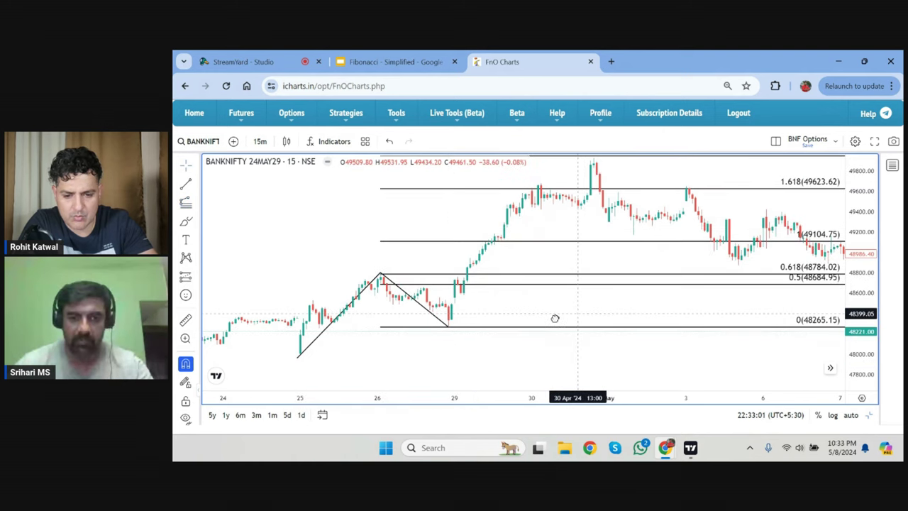
Examine the price action around the uptrend extension's levels, particularly 1.618.
drag(553, 316, 501, 327)
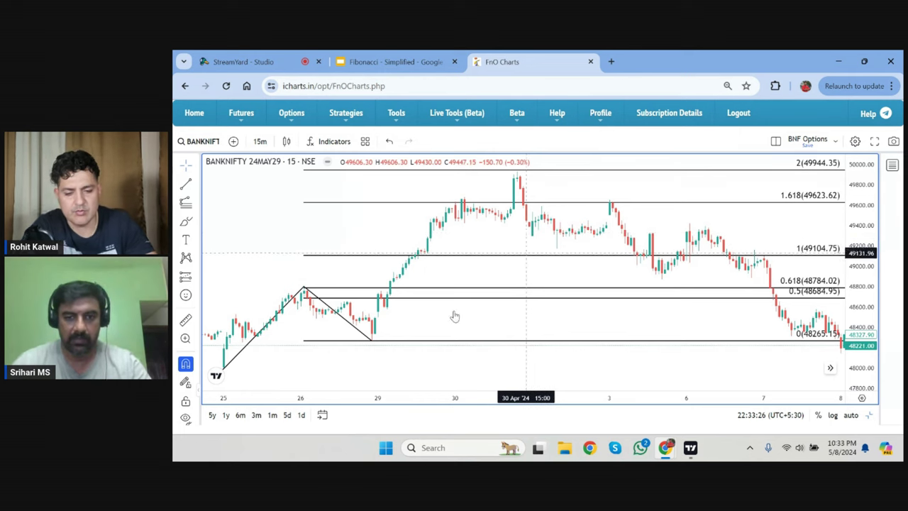
click(386, 344)
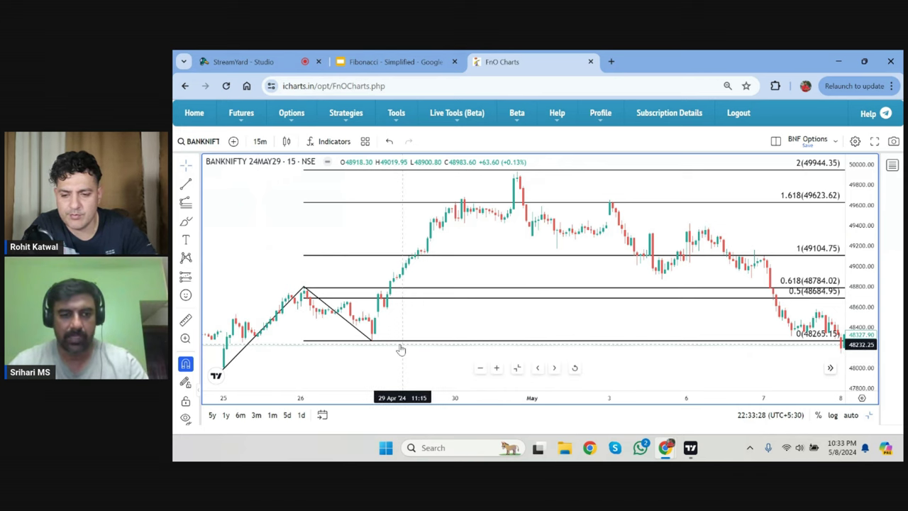
click(796, 203)
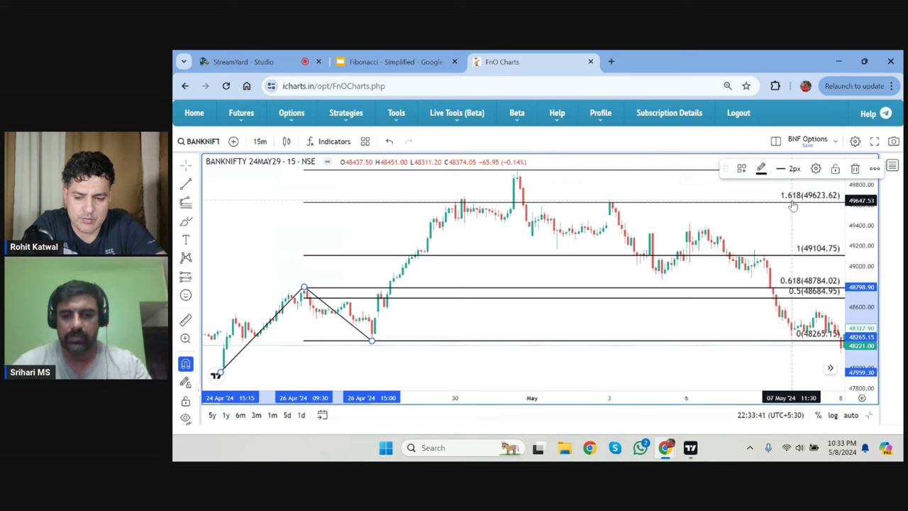
Delete the uptrend extension and bring up the BANKNIFTY 24MAY08 48500CE option as the single maximized chart.
key(Delete)
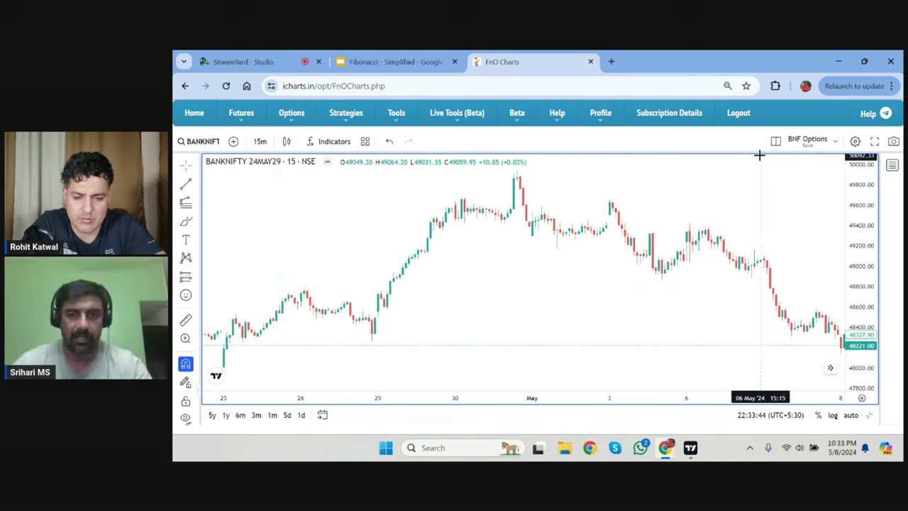
click(776, 141)
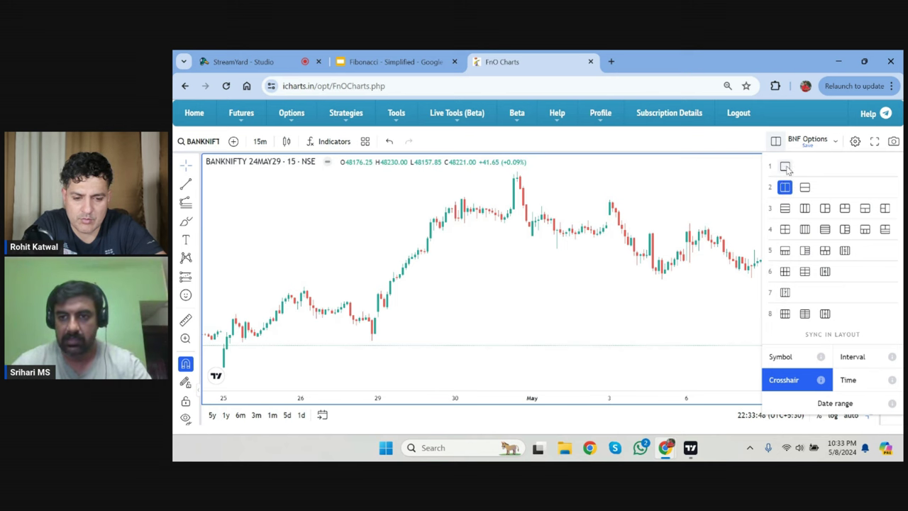
click(515, 381)
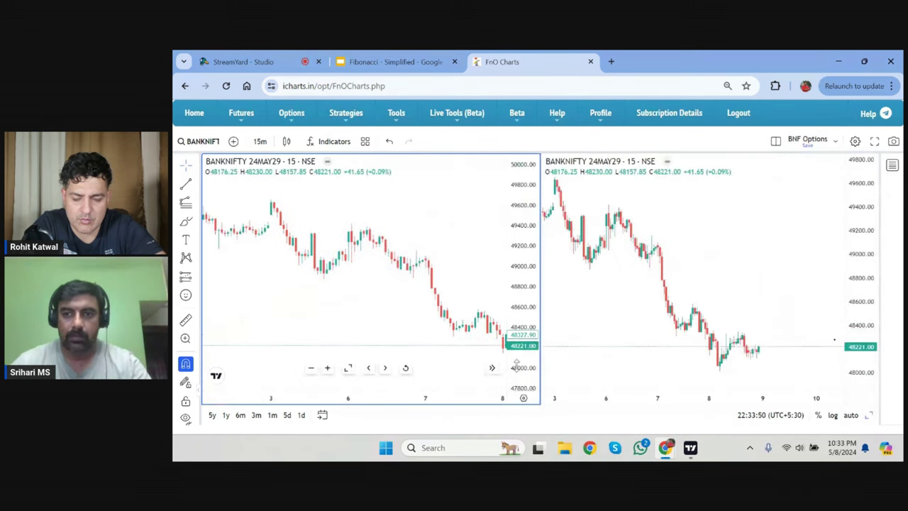
click(892, 166)
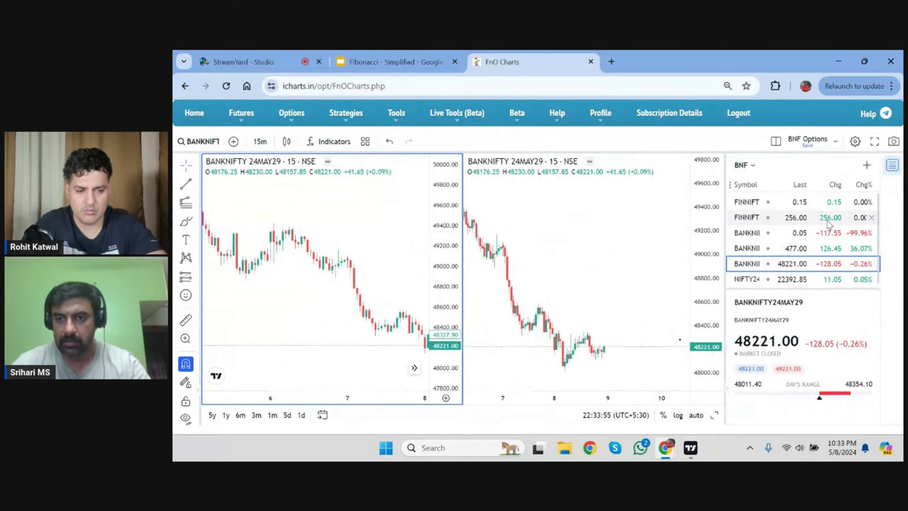
key(Up)
key(Up)
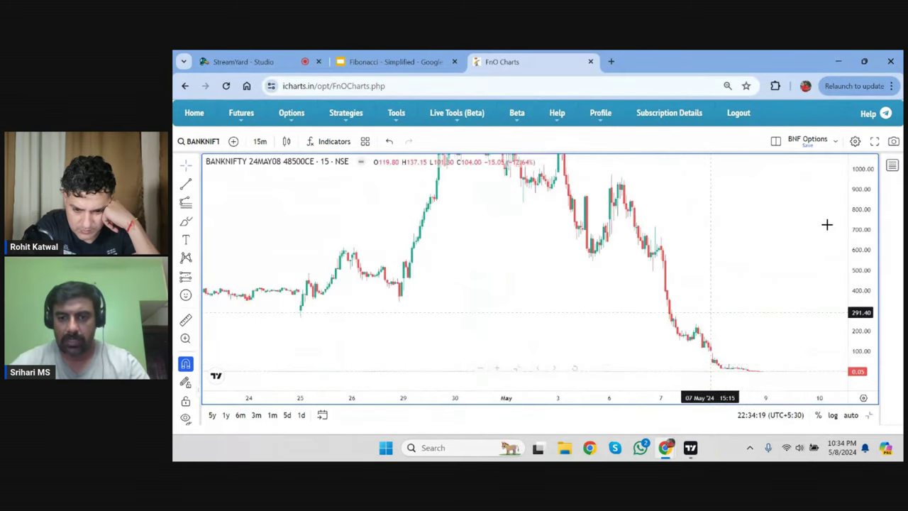
Draw a trend line from the 30 April high at 1478.60 down to 9 May on the 48500CE chart, and delete it.
drag(861, 205, 695, 277)
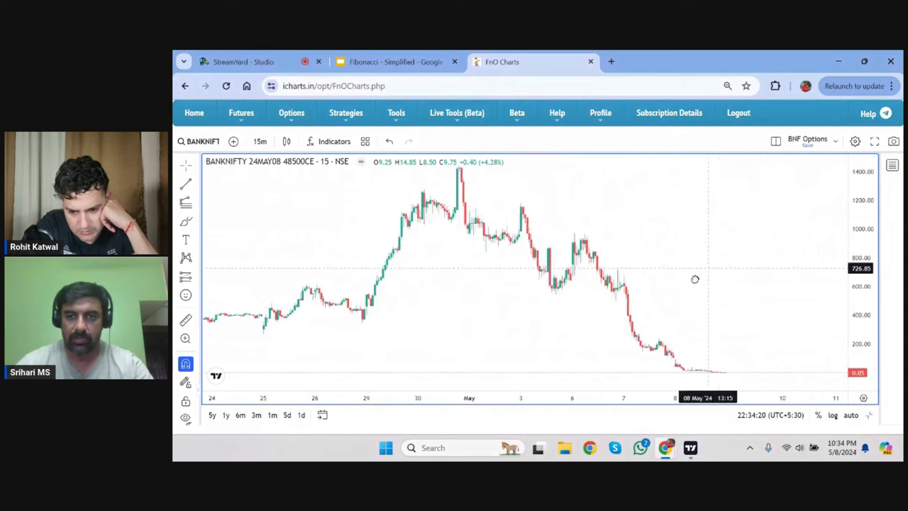
double_click(861, 209)
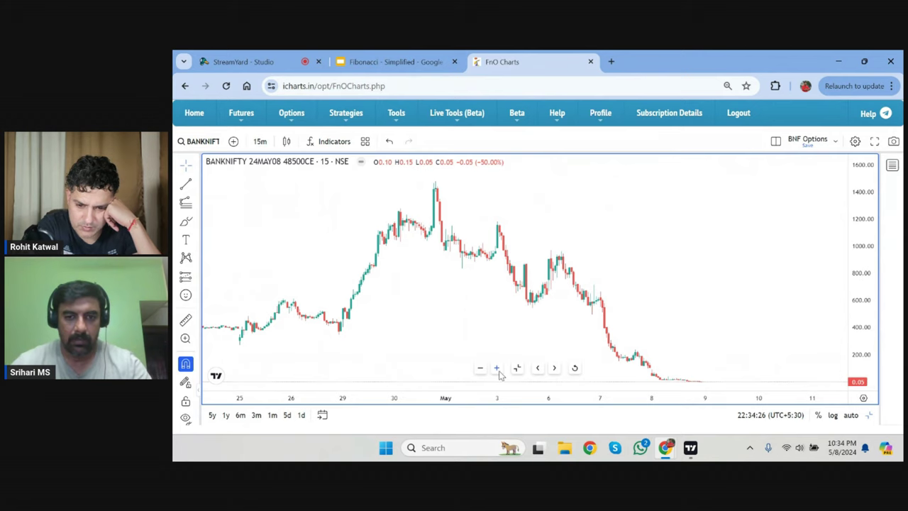
click(497, 371)
click(497, 371)
click(186, 185)
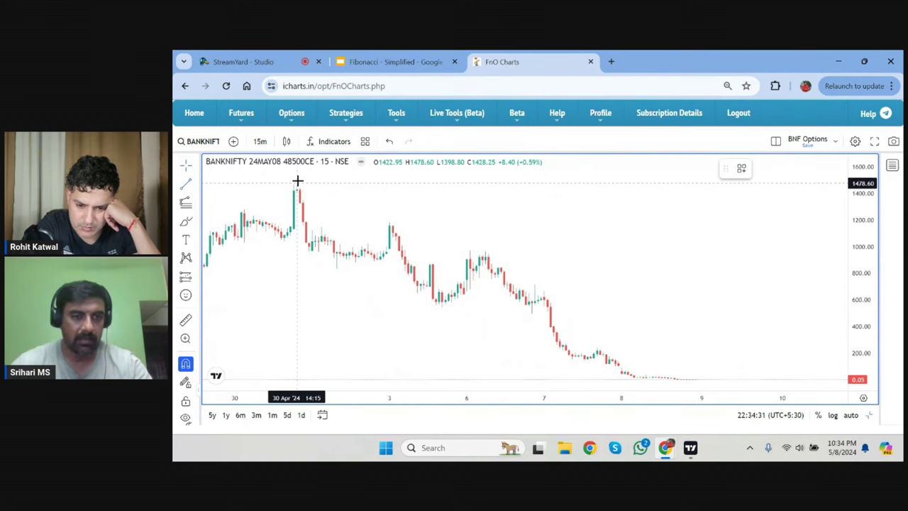
click(305, 187)
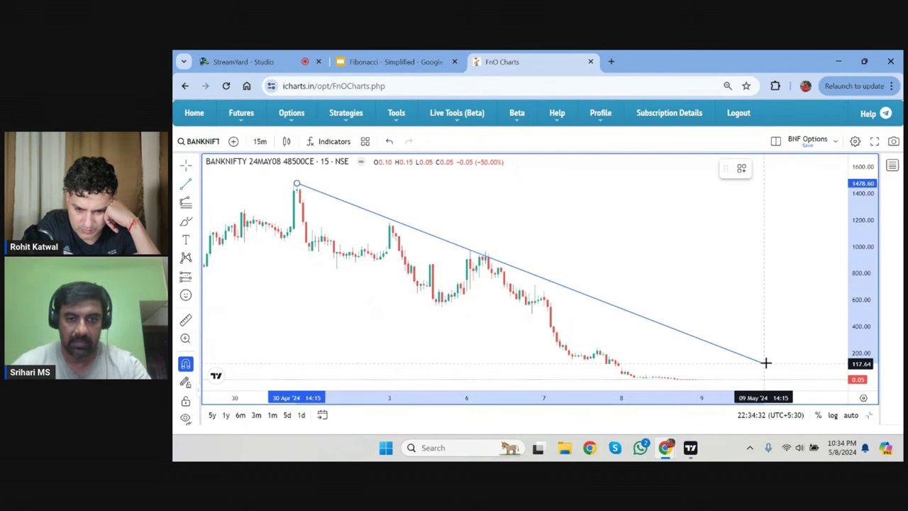
click(766, 362)
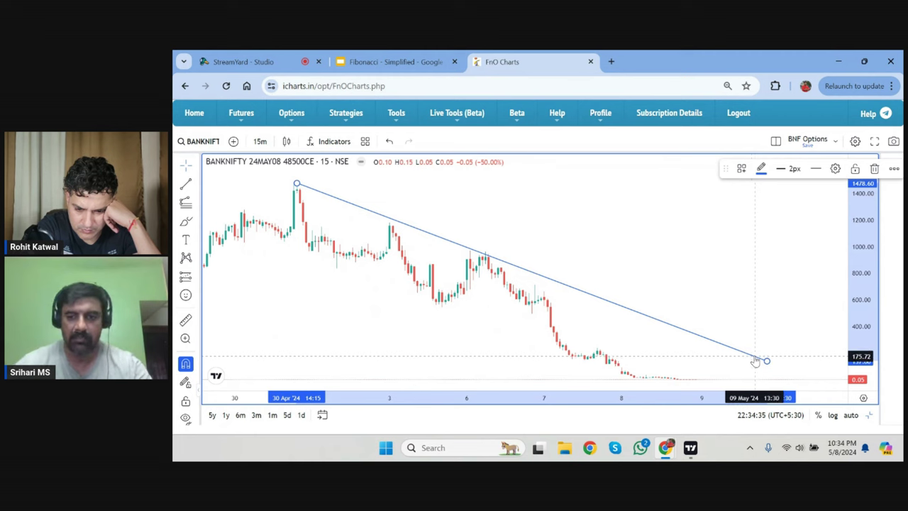
key(Delete)
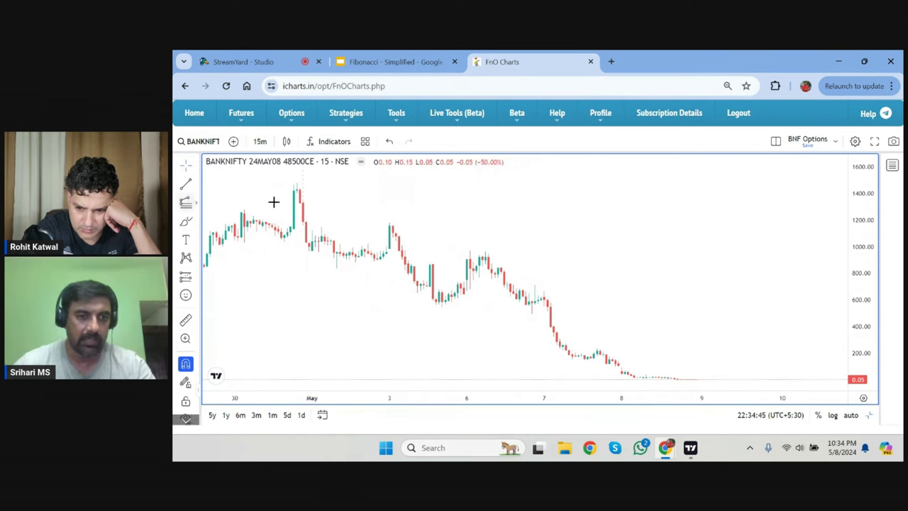
Draw a Trend-Based Fib Extension on 48500CE from the 30 April high at 1478.60 to the 2 May low at 835.00 and the 3 May high at 1180.00.
click(297, 184)
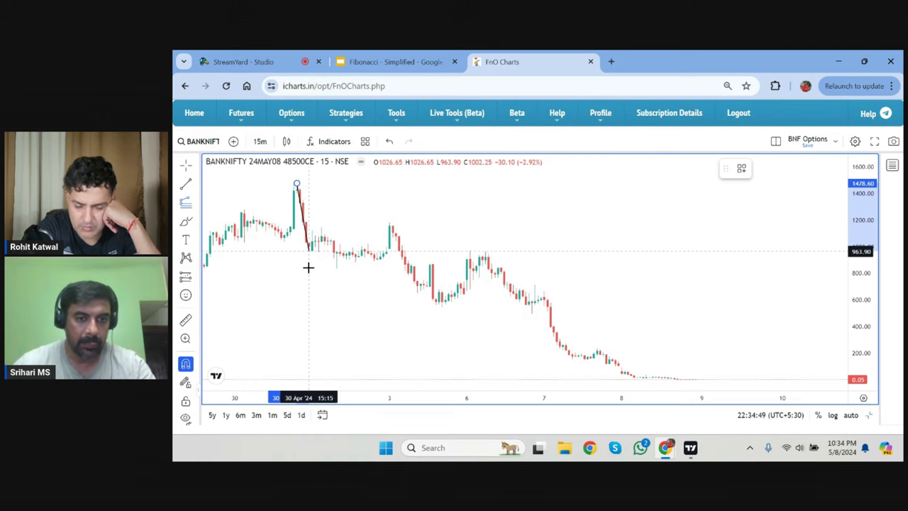
click(336, 267)
click(389, 224)
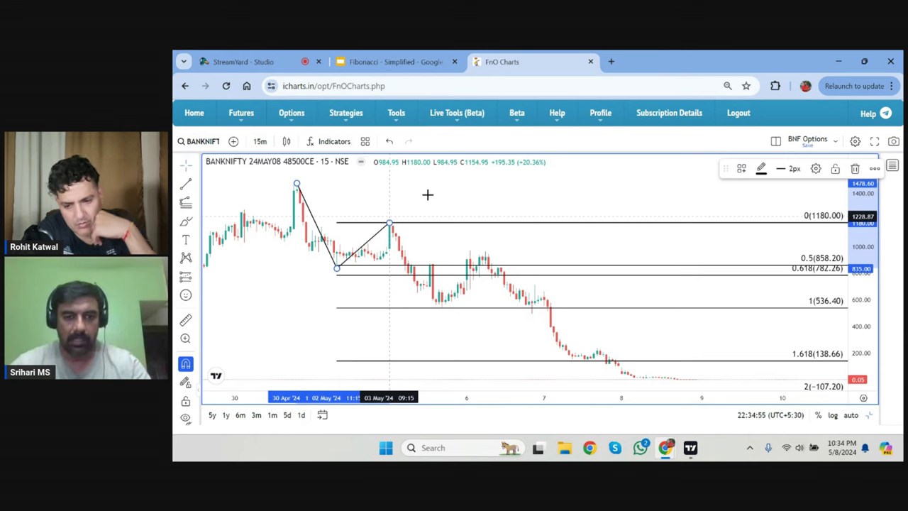
Examine the 48500CE price action around the extension's levels, down to 1.618 and 2.
drag(427, 195, 387, 283)
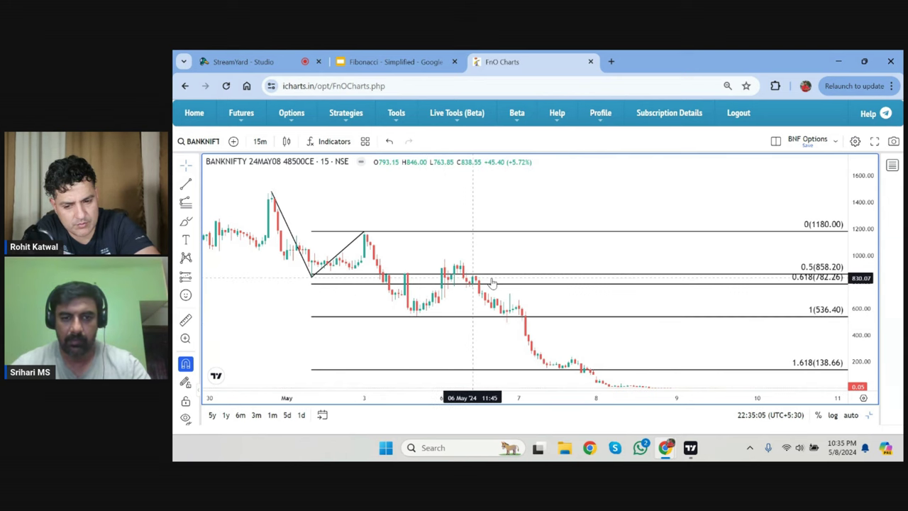
drag(531, 257, 462, 207)
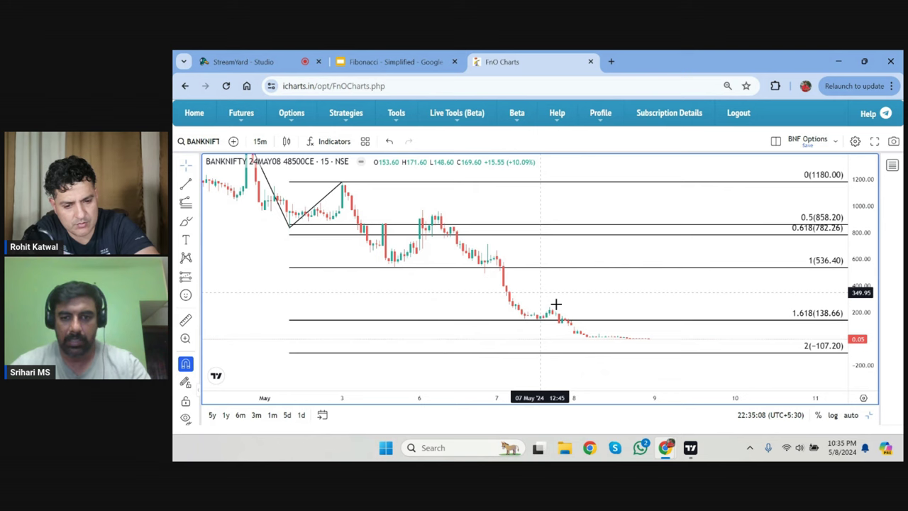
drag(865, 346, 532, 354)
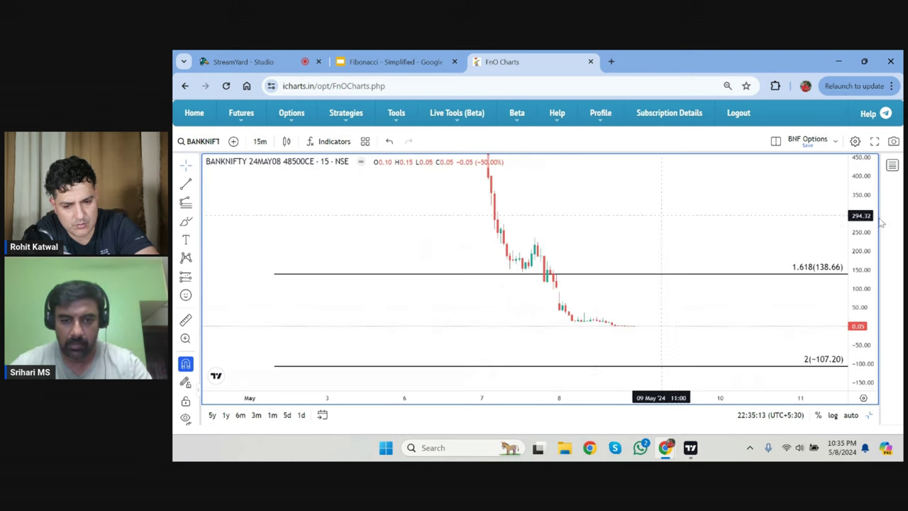
drag(874, 201, 617, 312)
drag(883, 291, 624, 251)
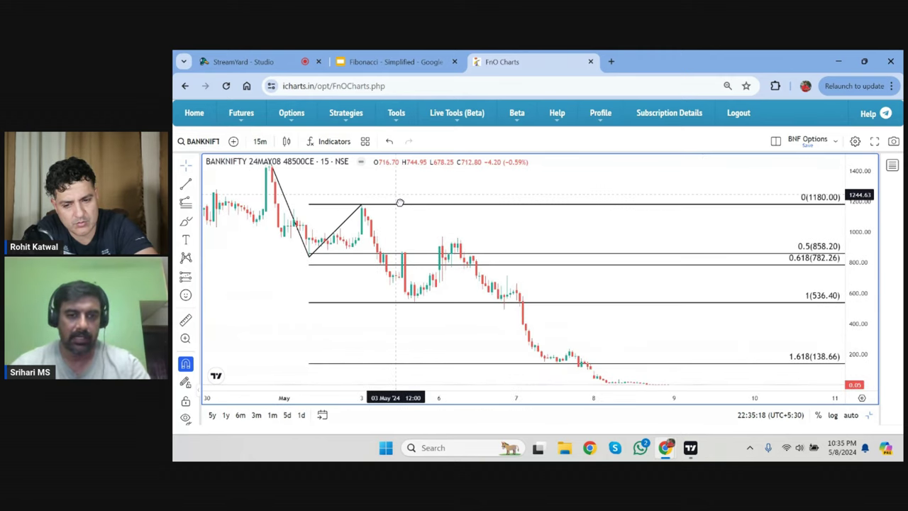
scroll(454, 227, up, 1)
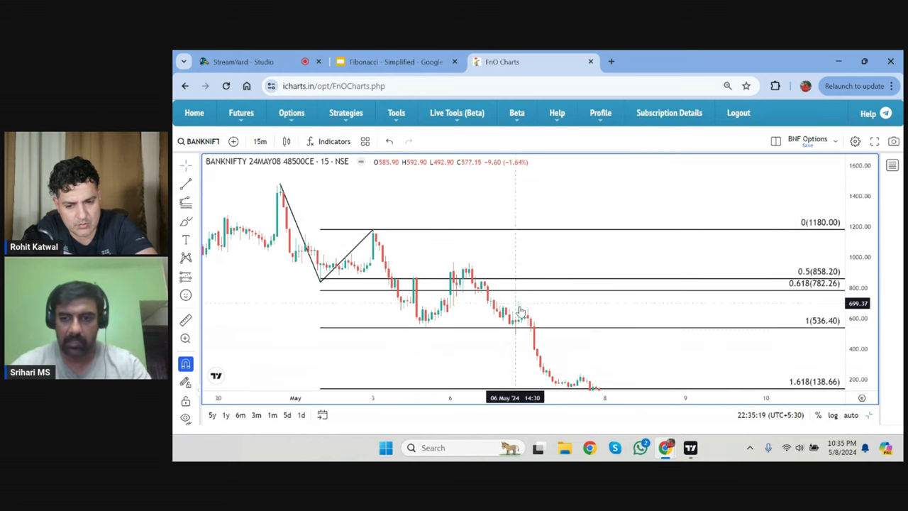
scroll(709, 312, down, 3)
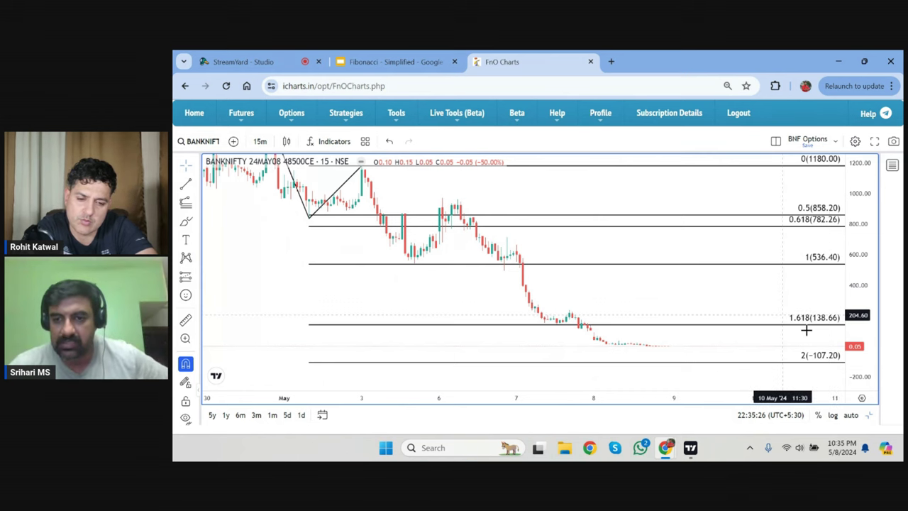
drag(634, 324, 634, 253)
mouse_move(865, 333)
mouse_down()
mouse_move(881, 310)
mouse_move(881, 333)
mouse_up()
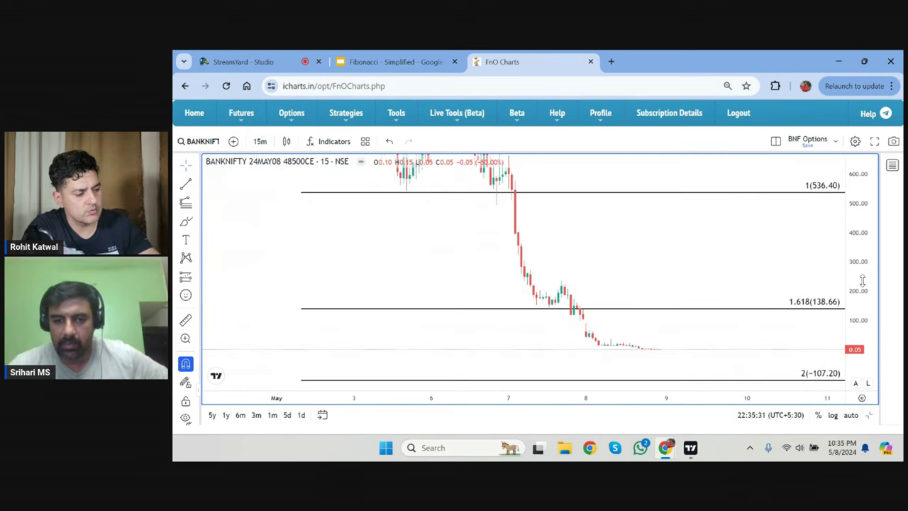
drag(673, 345, 653, 263)
drag(858, 317, 858, 329)
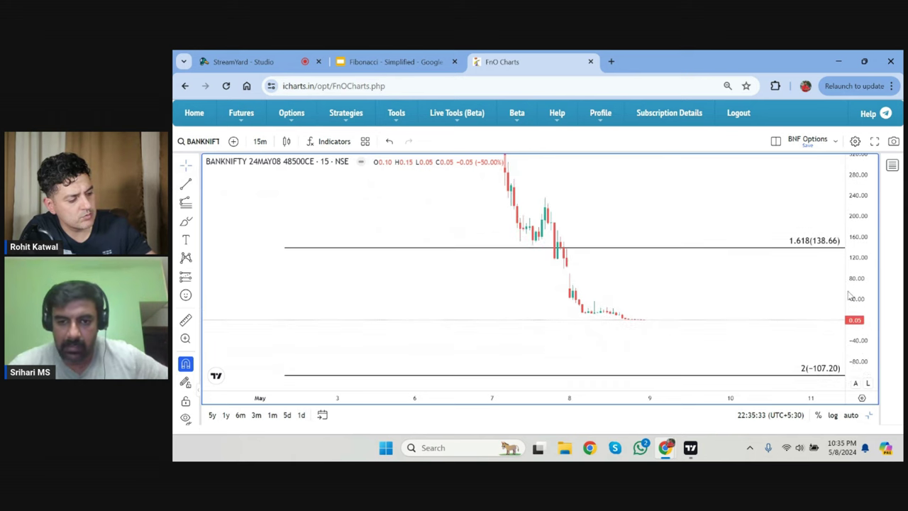
Review the full 48500CE decline against the extension, from its three swing points to the final 8 May candles.
scroll(518, 374, up, 3)
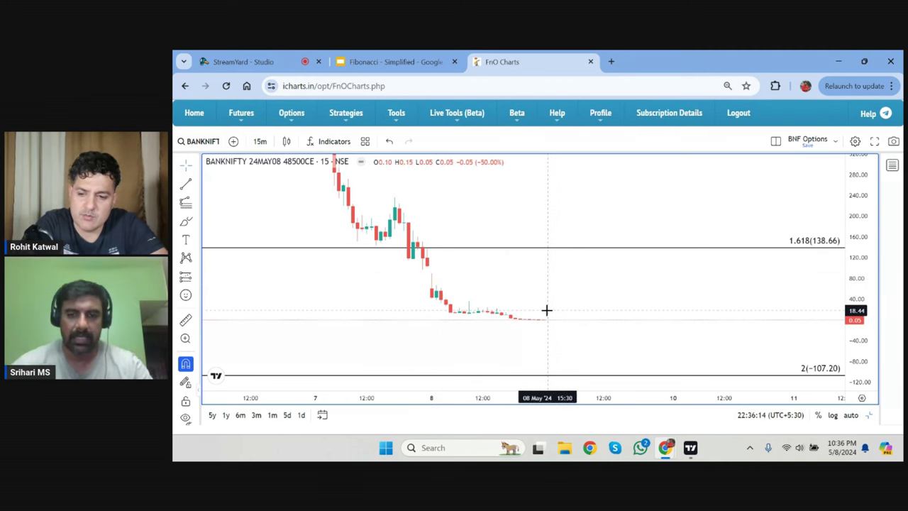
click(481, 368)
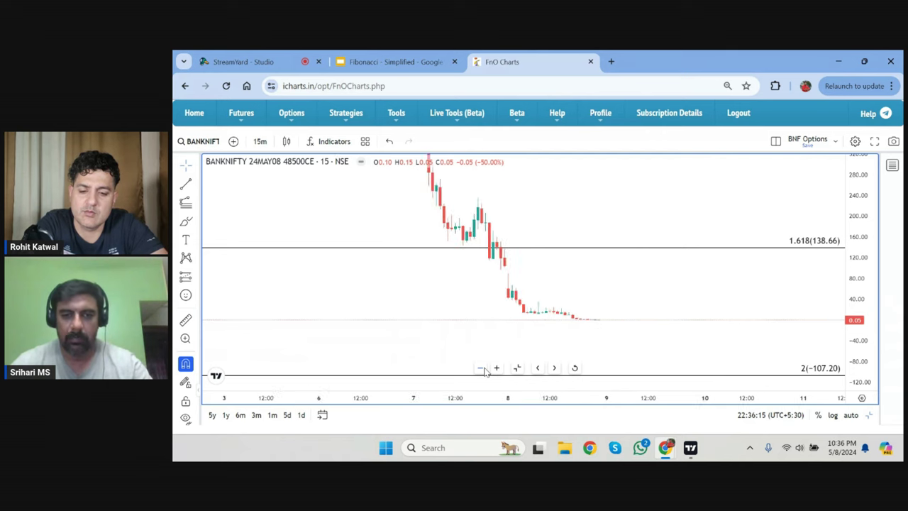
click(481, 368)
drag(845, 200, 857, 376)
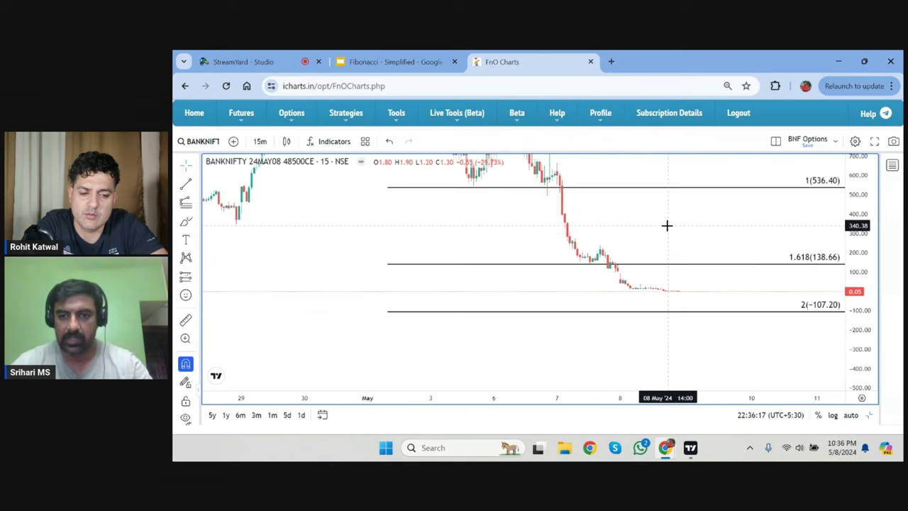
drag(662, 267, 668, 295)
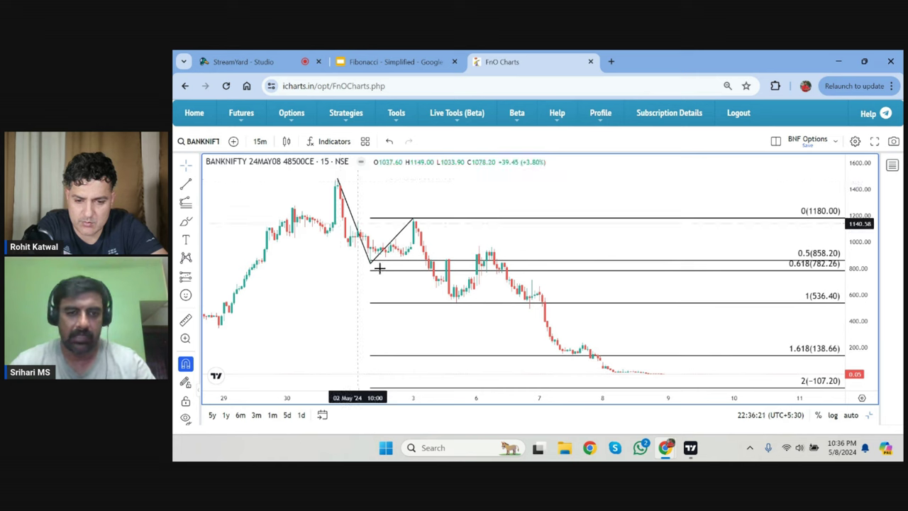
click(336, 183)
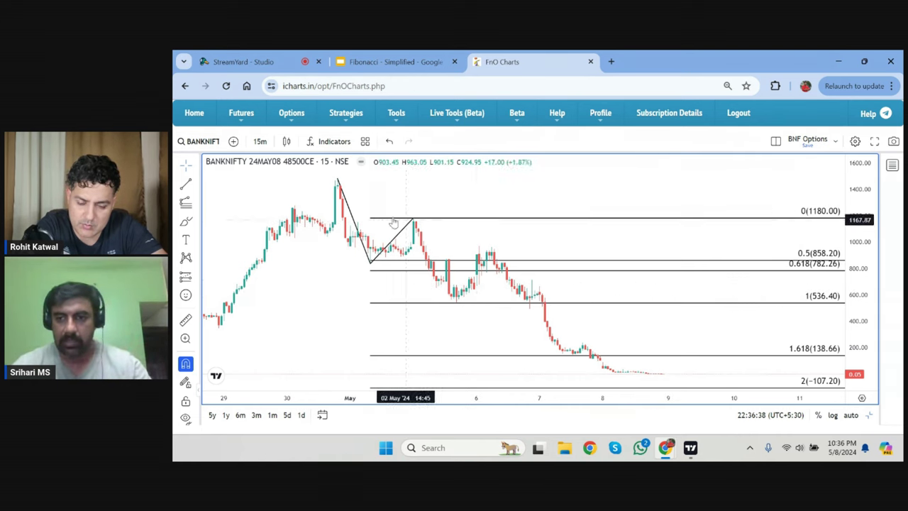
drag(693, 337, 689, 326)
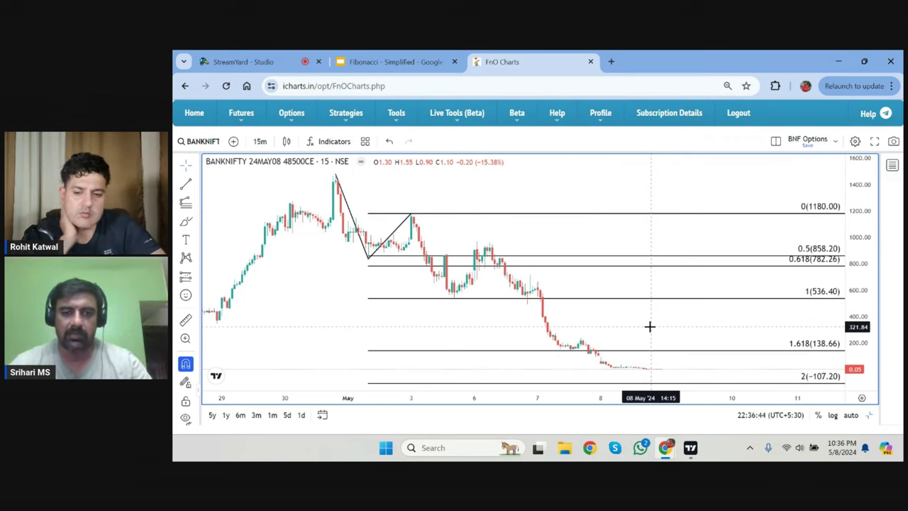
drag(648, 323, 647, 321)
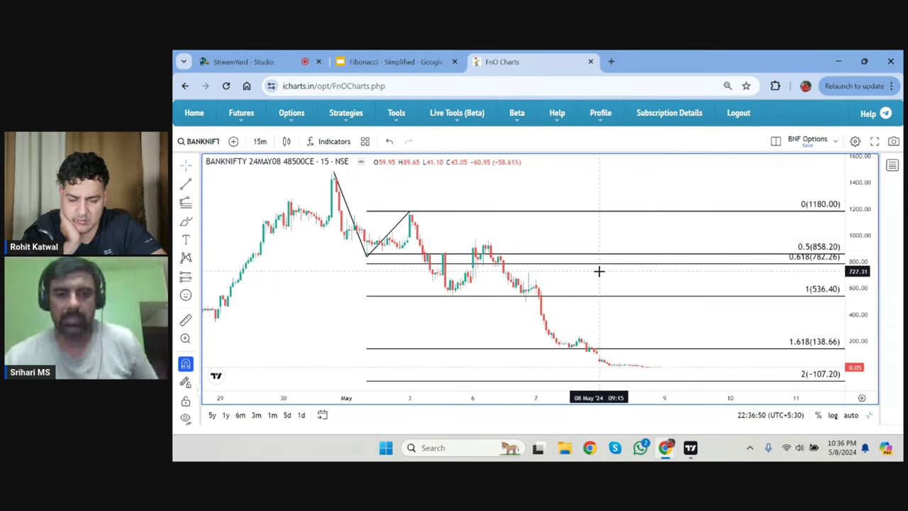
drag(577, 253, 559, 241)
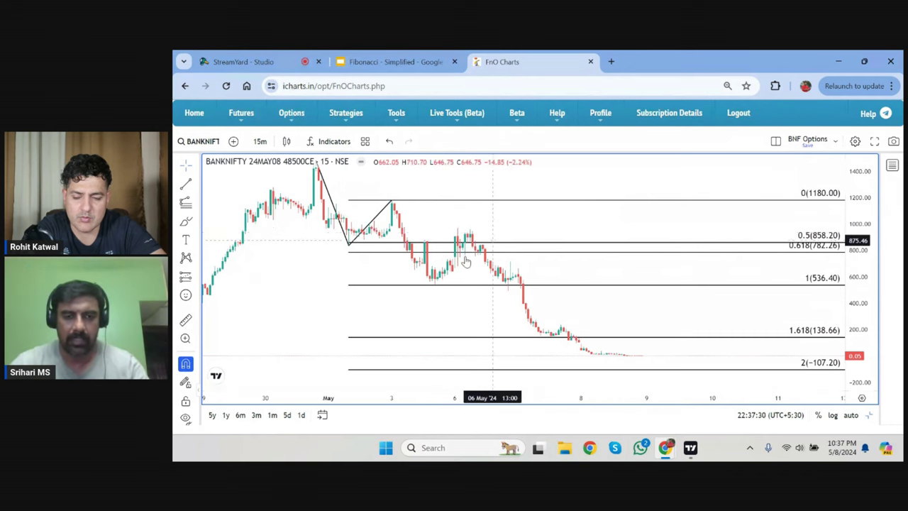
View the BANKNIFTY 24MAY08 48500PE chart from the watchlist and return to the 48500CE chart.
click(892, 164)
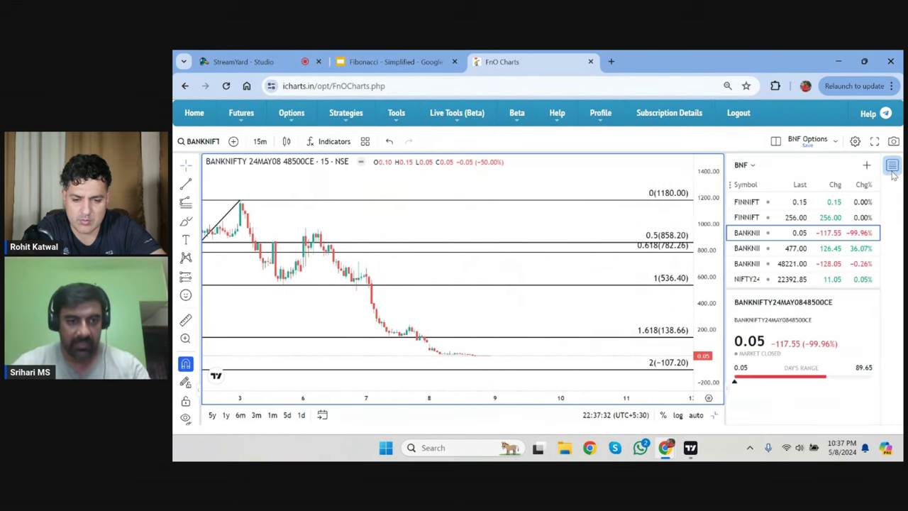
click(823, 247)
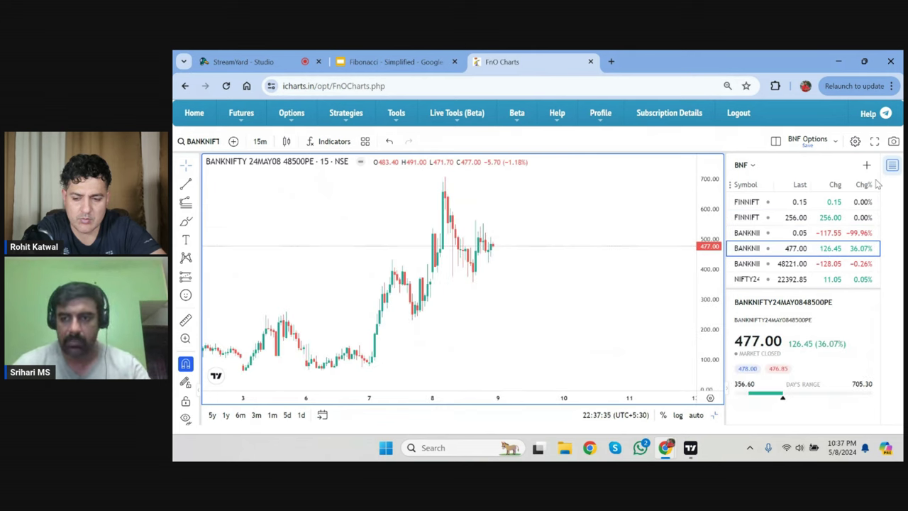
click(893, 165)
click(891, 165)
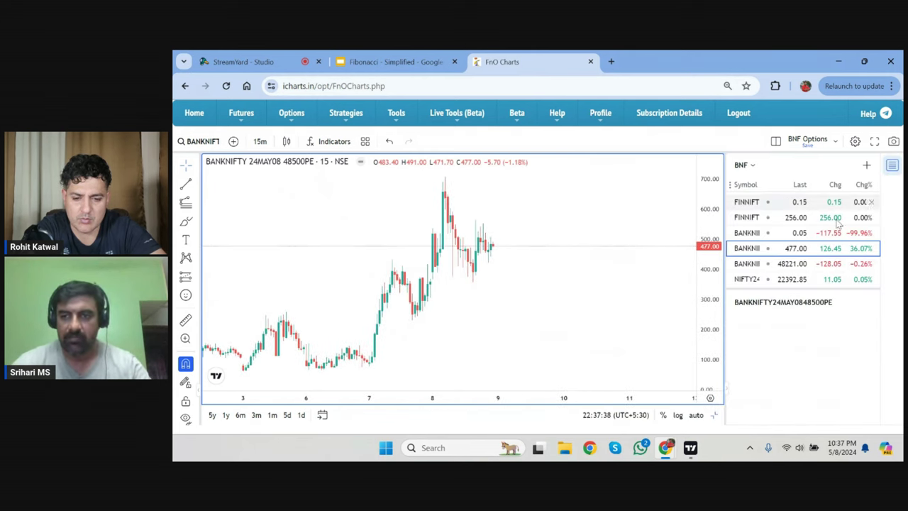
click(780, 233)
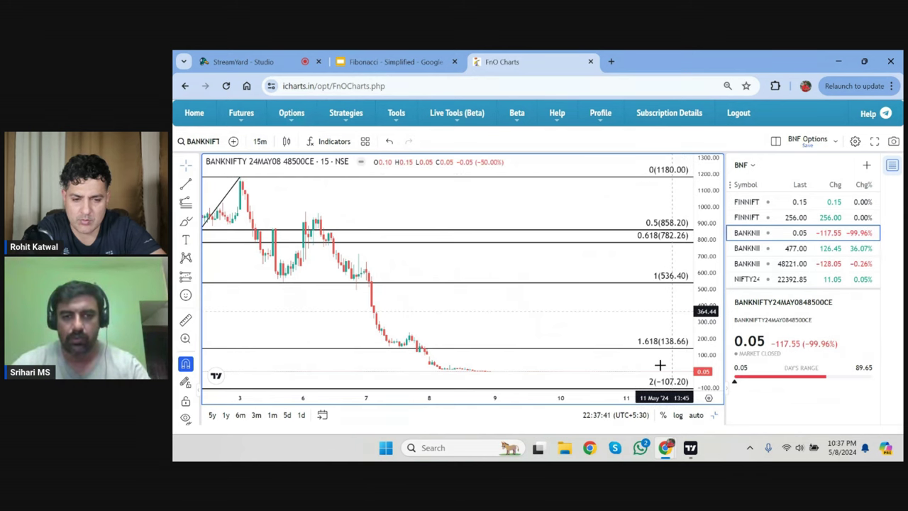
Revisit the 48500CE extension's swing points and switch the chart to BANKNIFTY 24MAY08 48500PE.
mouse_move(462, 217)
mouse_down()
mouse_move(611, 236)
mouse_move(617, 255)
mouse_up()
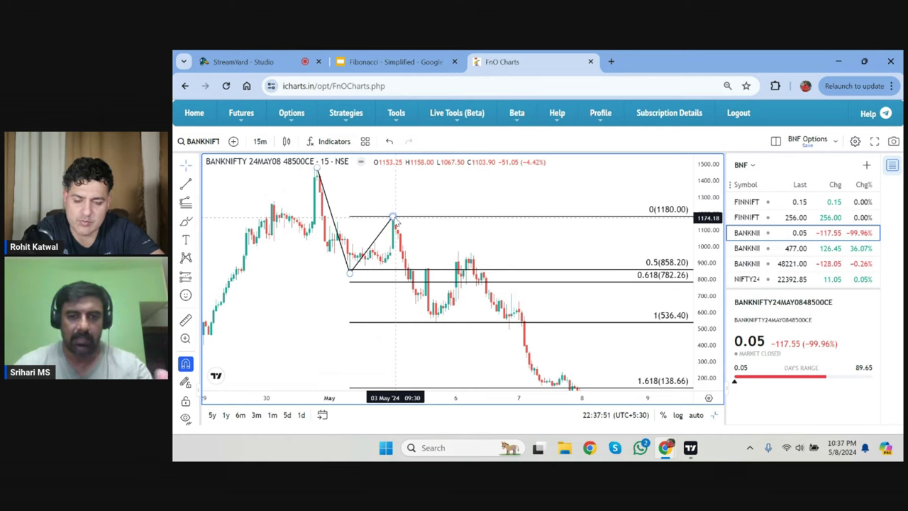
click(800, 252)
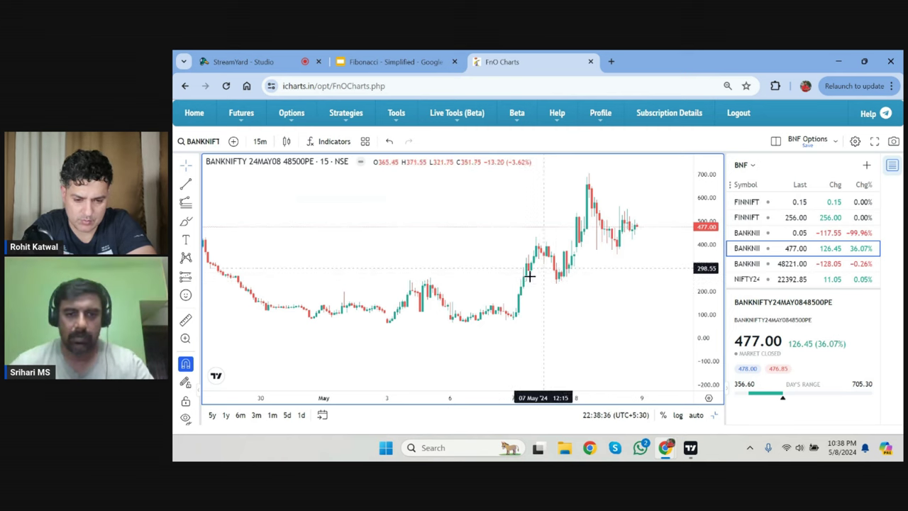
Hide the watchlist and draw a Fib Retracement on the 48500PE chart from the 6 May low at 74.60 to the 7 May high at 431.85.
click(891, 166)
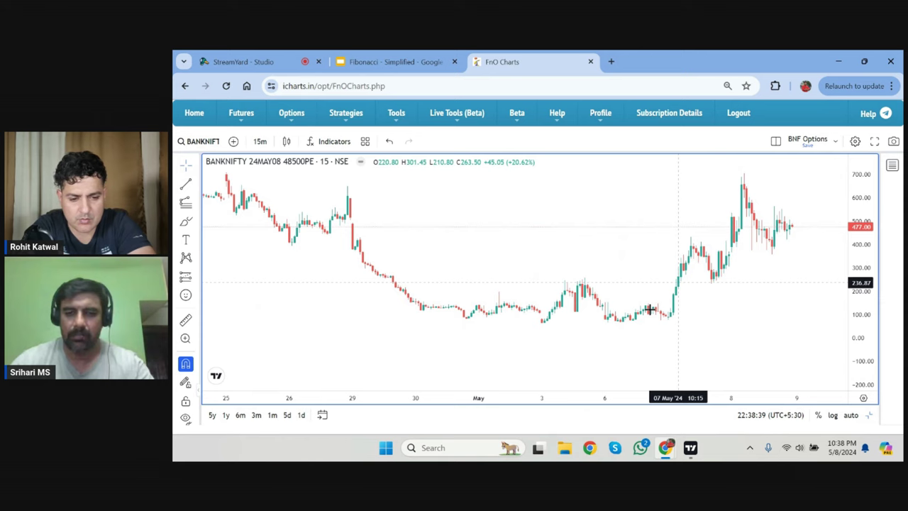
scroll(649, 310, up, 5)
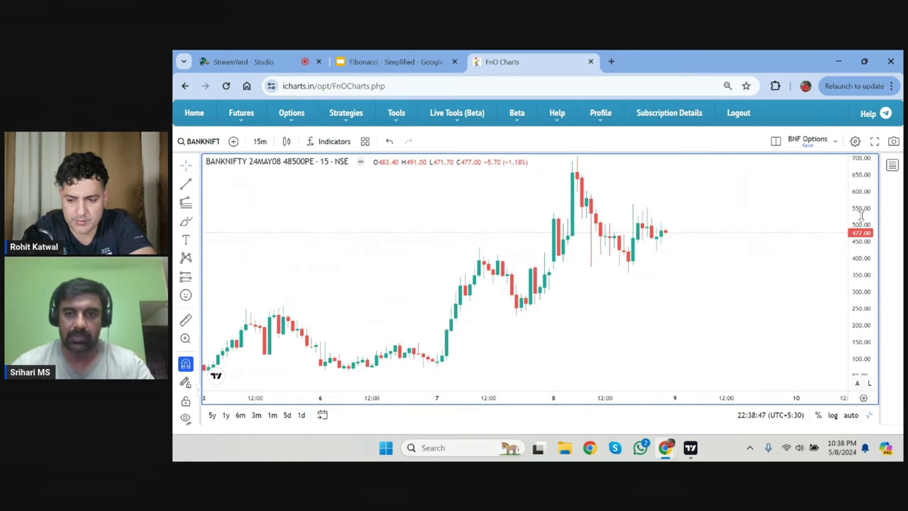
drag(862, 214, 866, 228)
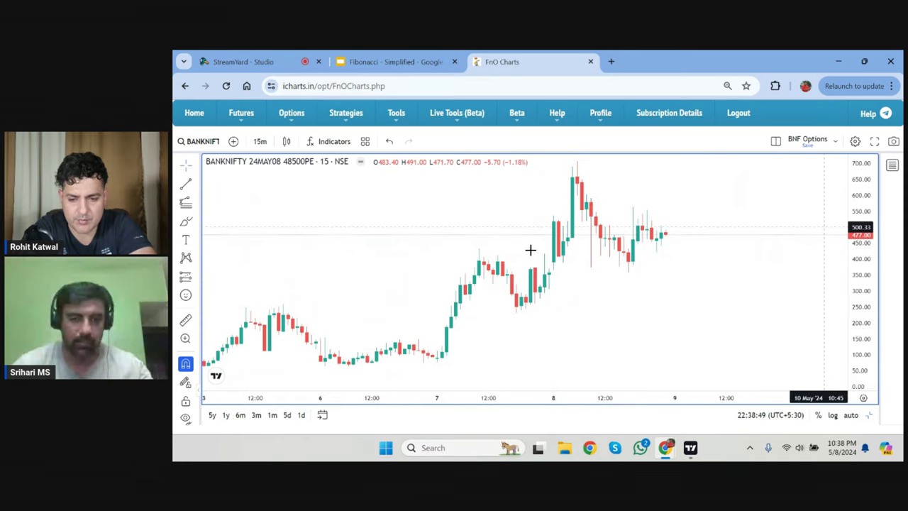
click(186, 202)
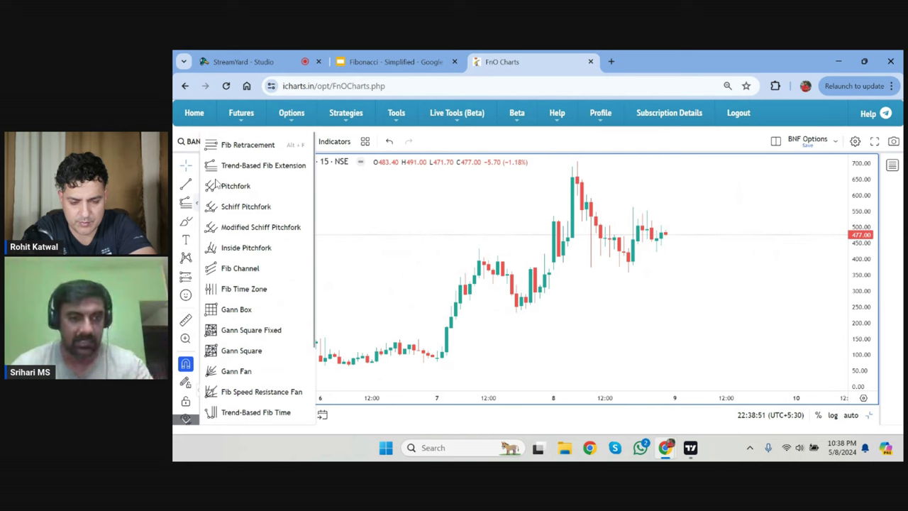
click(234, 146)
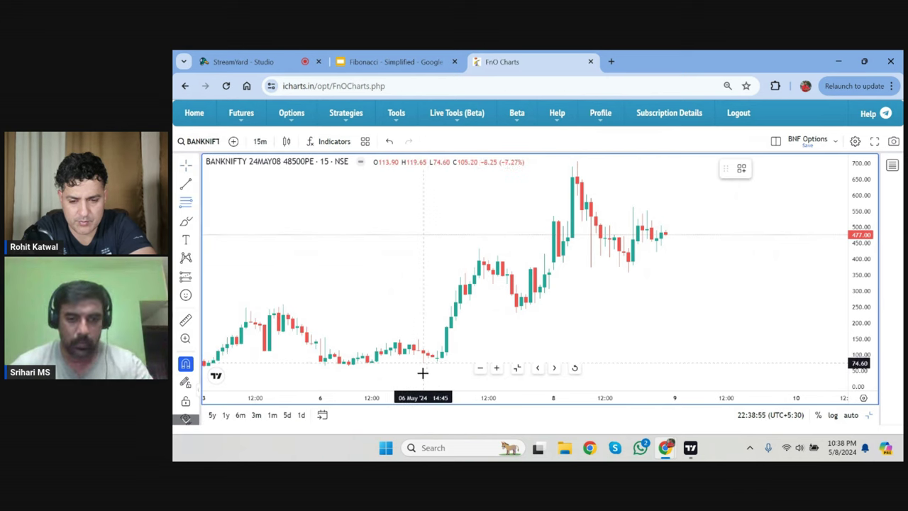
click(423, 372)
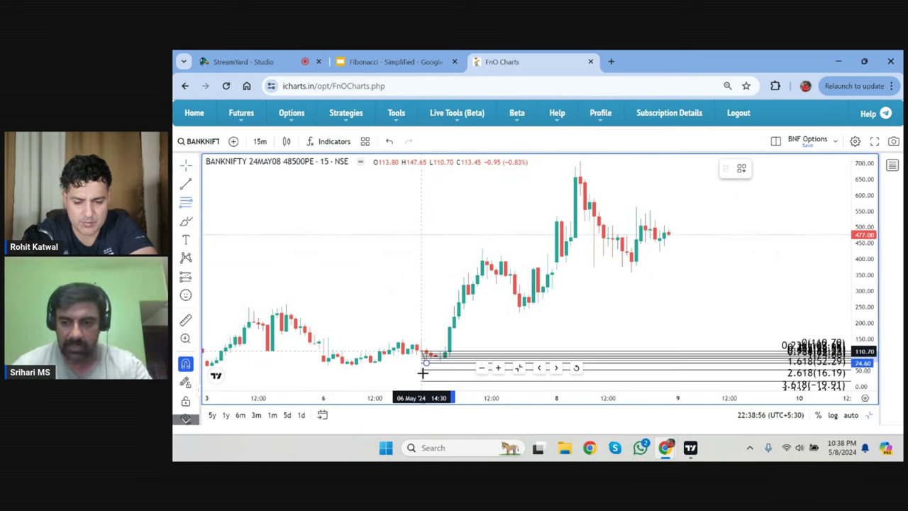
click(483, 240)
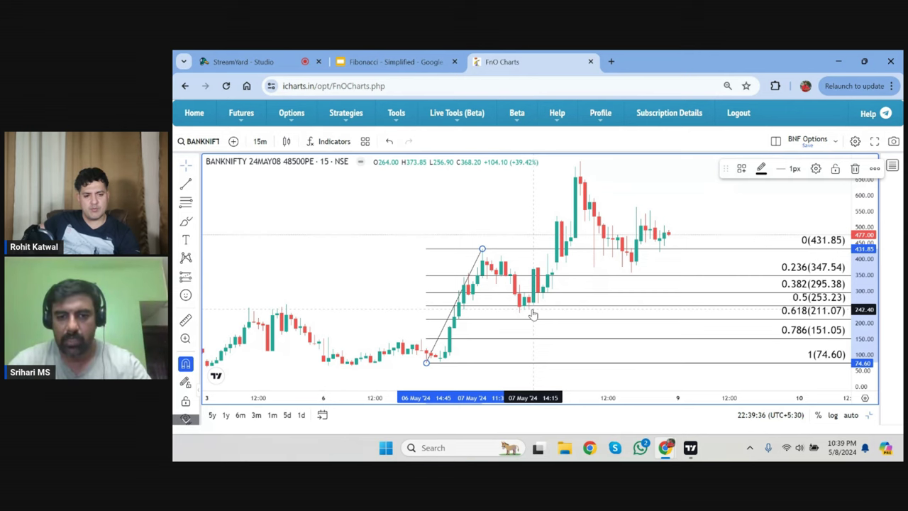
Examine the 7 May pullback and the rally into 8 May against the 48500PE retracement levels.
scroll(719, 193, right, 3)
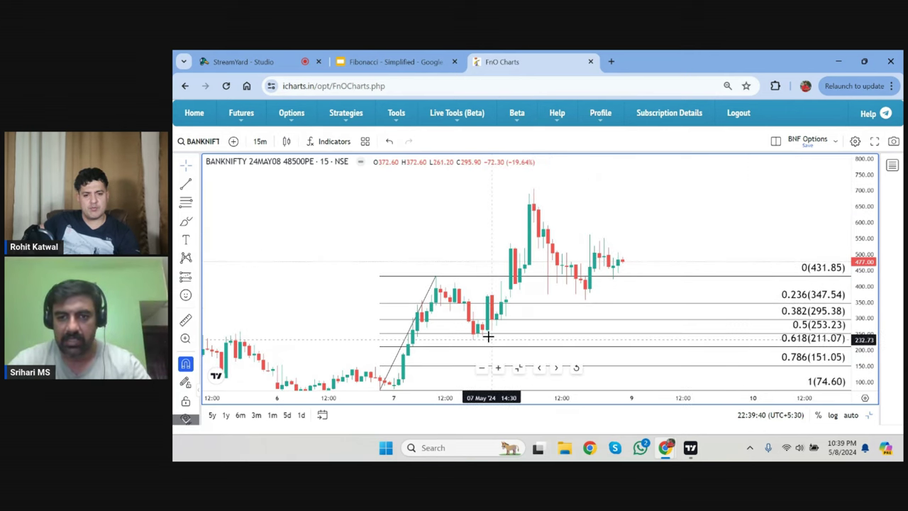
click(469, 320)
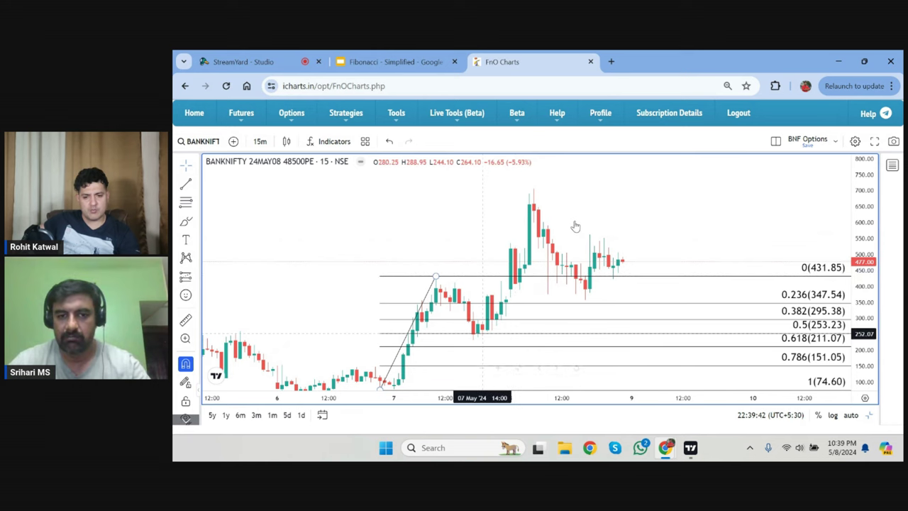
click(530, 241)
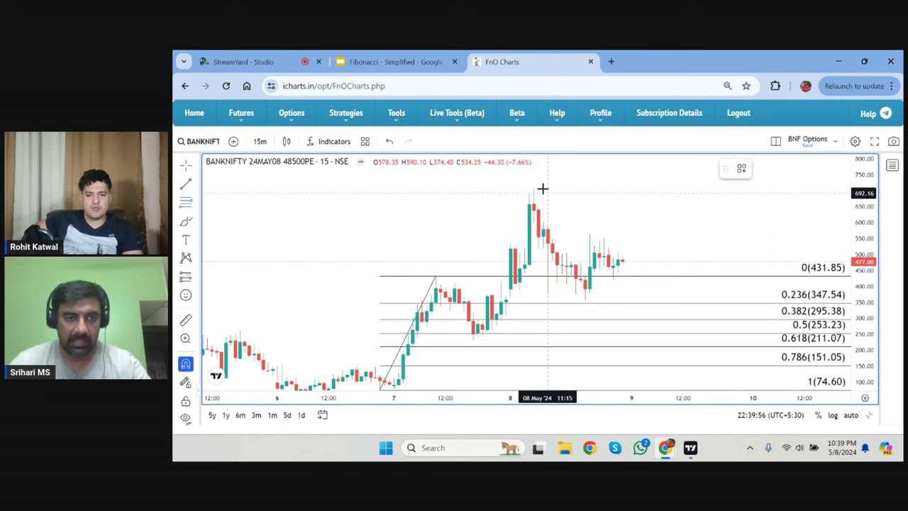
Replace the retracement with a Fib Retracement from the 7 May low at 231.00 to the 8 May high at 705.30.
key(alt+f)
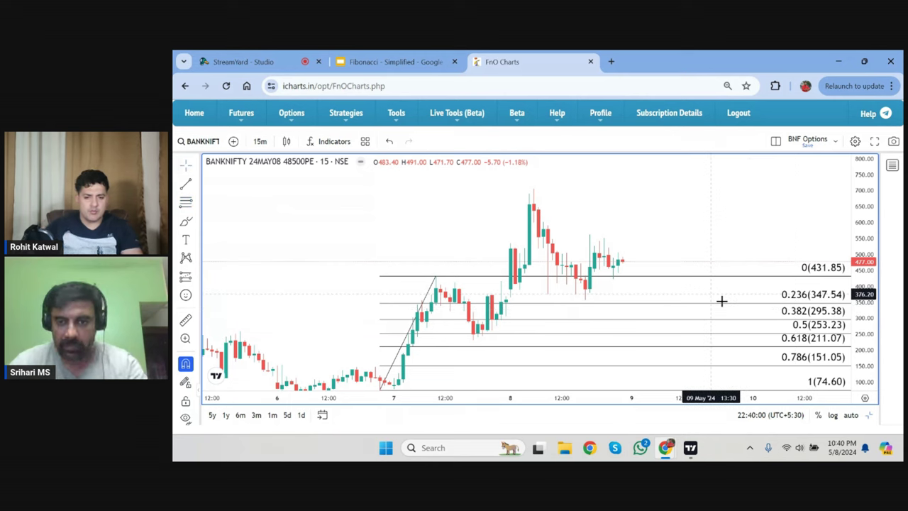
click(823, 332)
key(Delete)
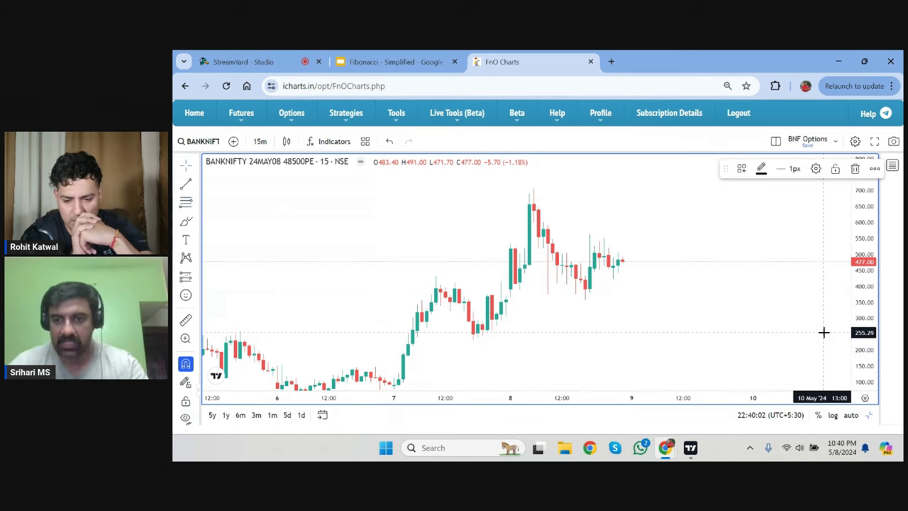
click(186, 202)
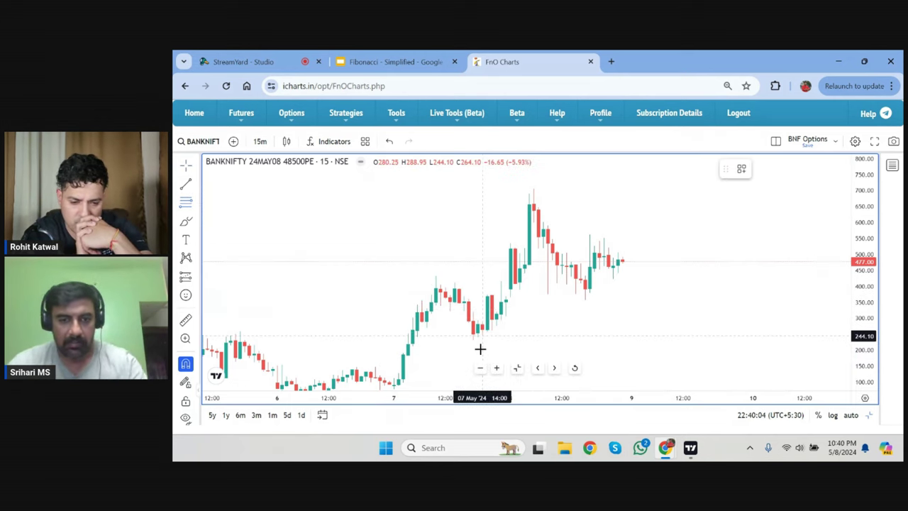
drag(473, 345, 474, 336)
drag(548, 204, 534, 185)
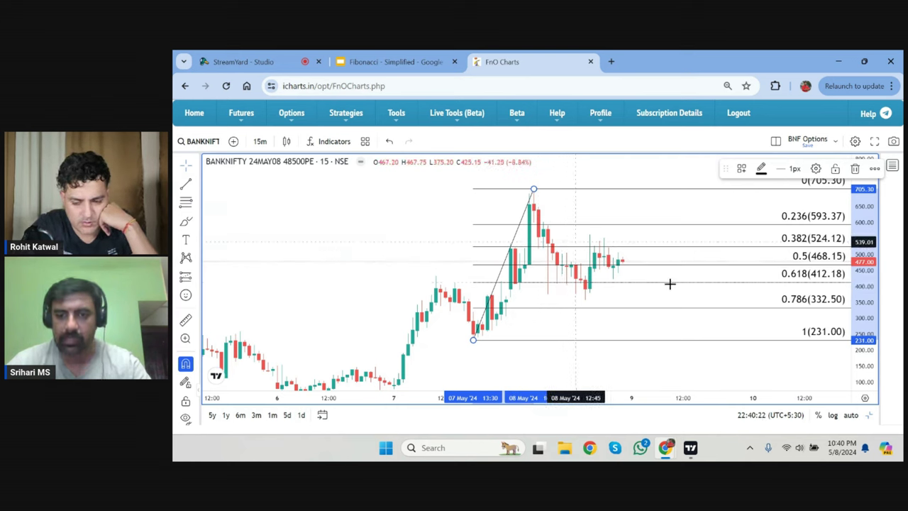
Inspect the 8 May pullback against the retracement levels on the 5-minute chart and return to the 15-minute chart.
click(260, 141)
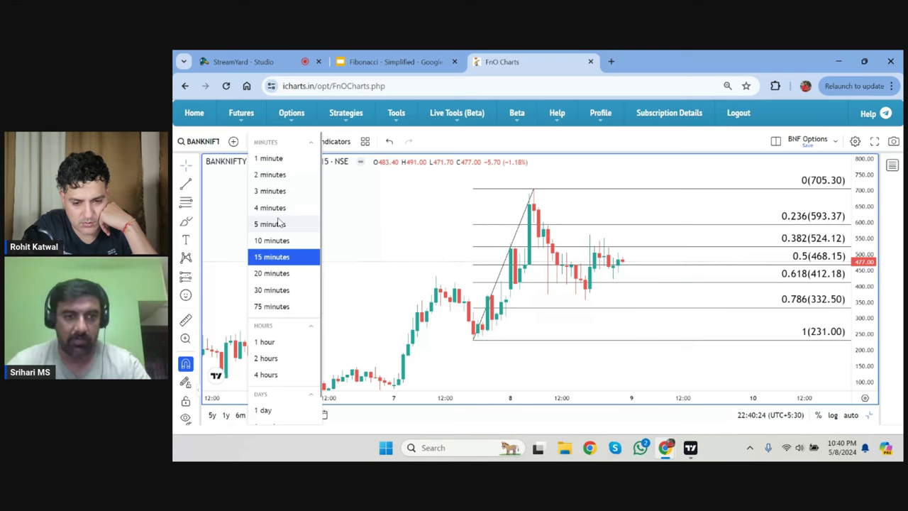
click(277, 222)
drag(349, 205, 487, 200)
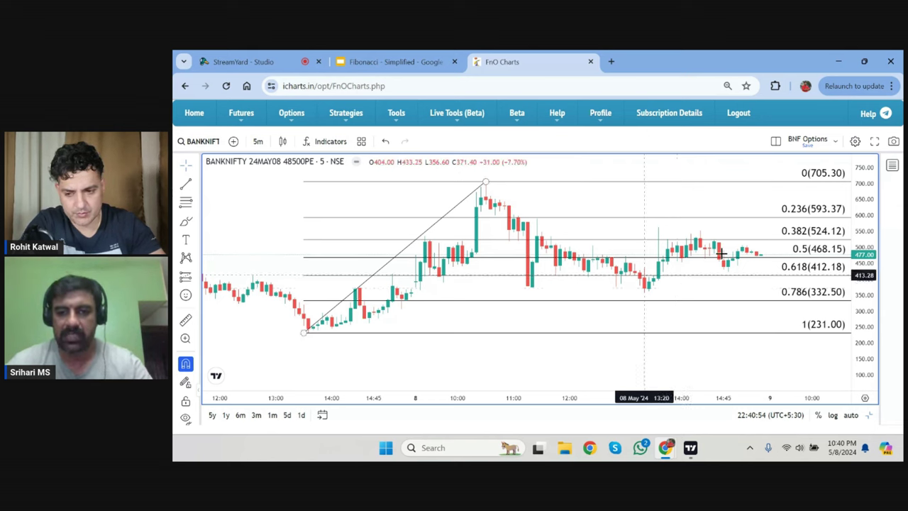
click(258, 141)
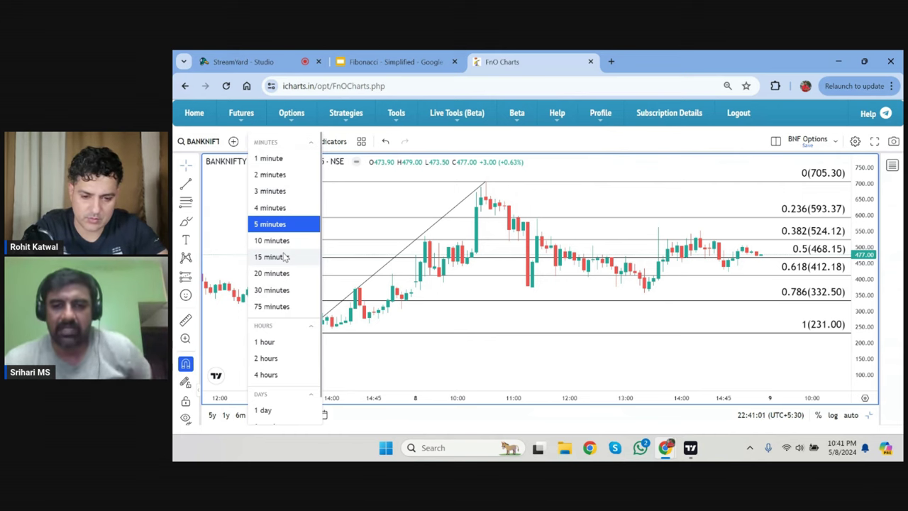
click(282, 256)
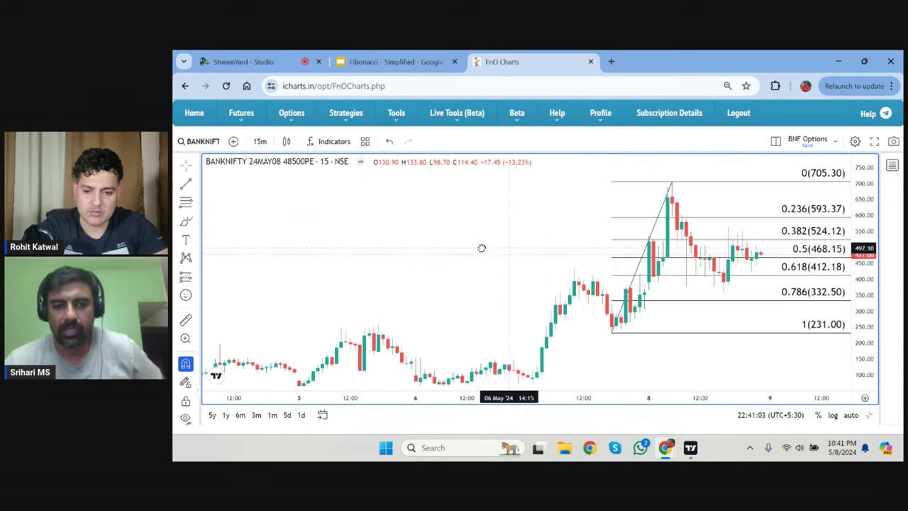
drag(481, 248, 386, 250)
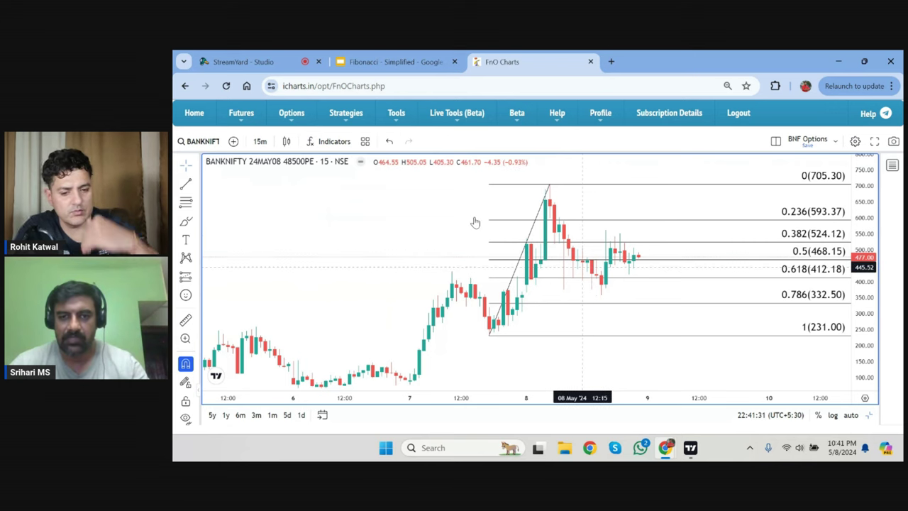
Compare the 8 May candles on the 5-minute interval once more and restore the 15-minute interval.
click(258, 142)
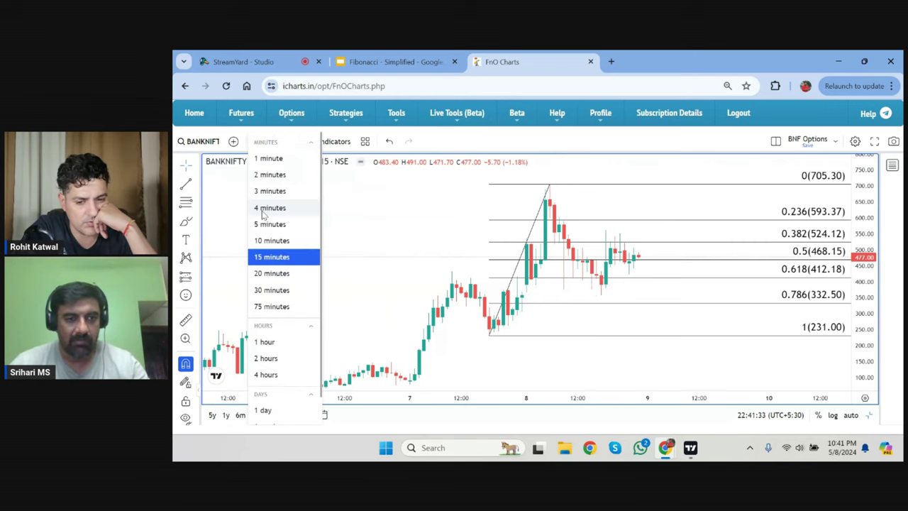
click(270, 223)
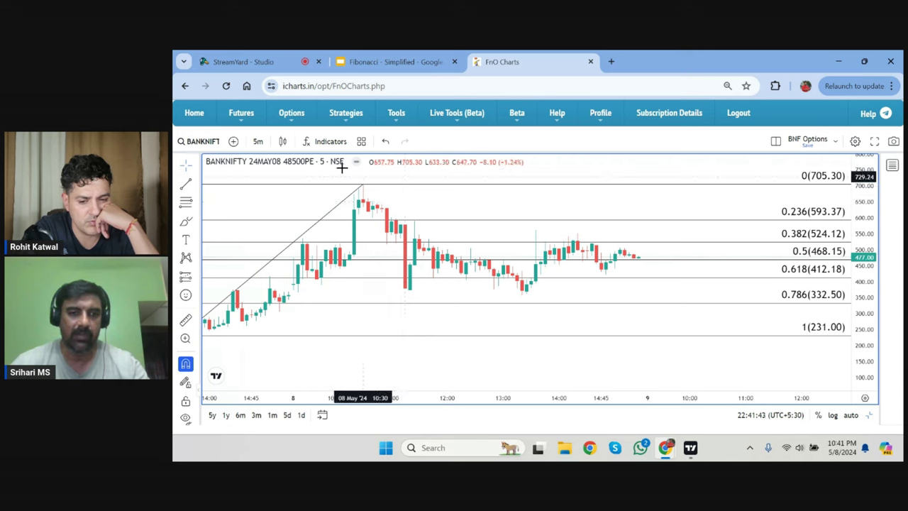
click(258, 141)
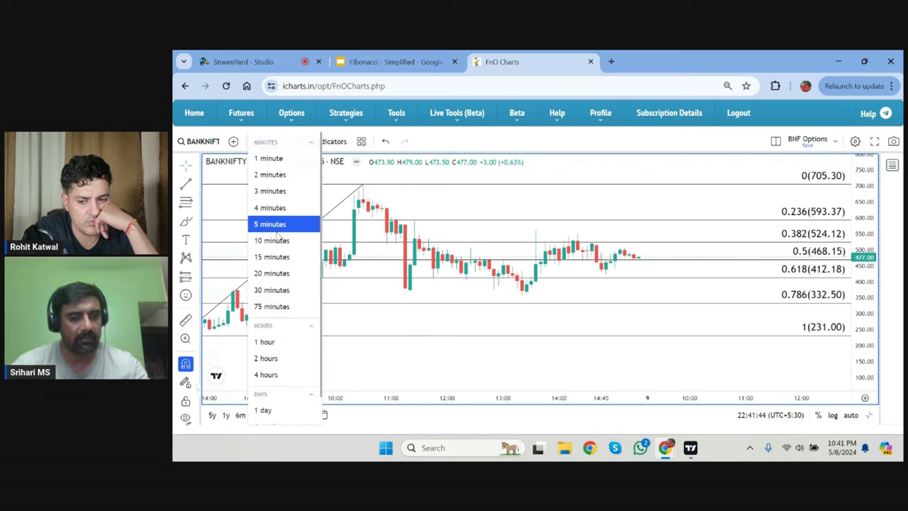
click(275, 253)
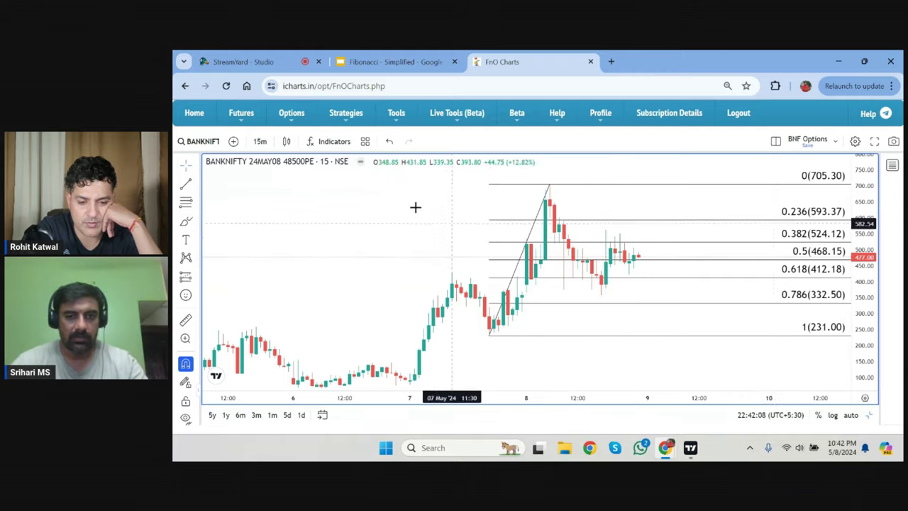
Delete the retracement from the 48500PE chart and open the BANKNIFTY 24MAY08 48000PE chart.
click(820, 252)
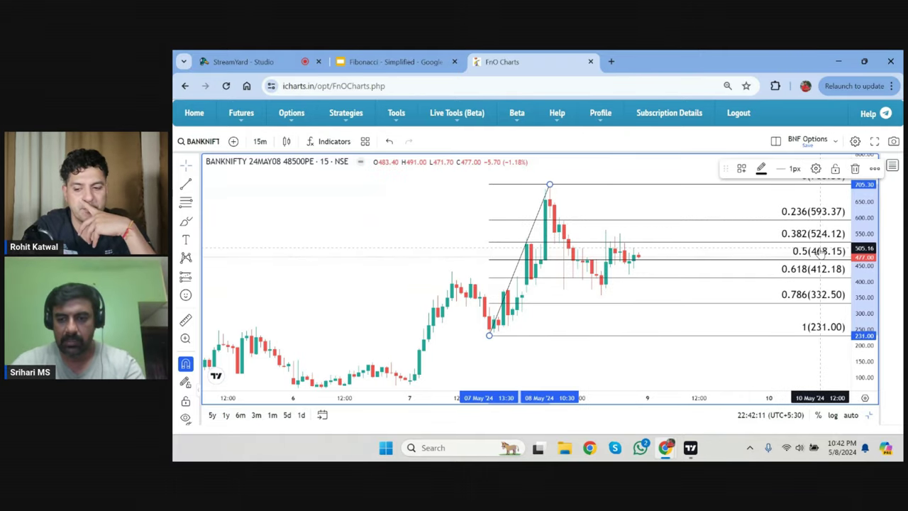
key(Delete)
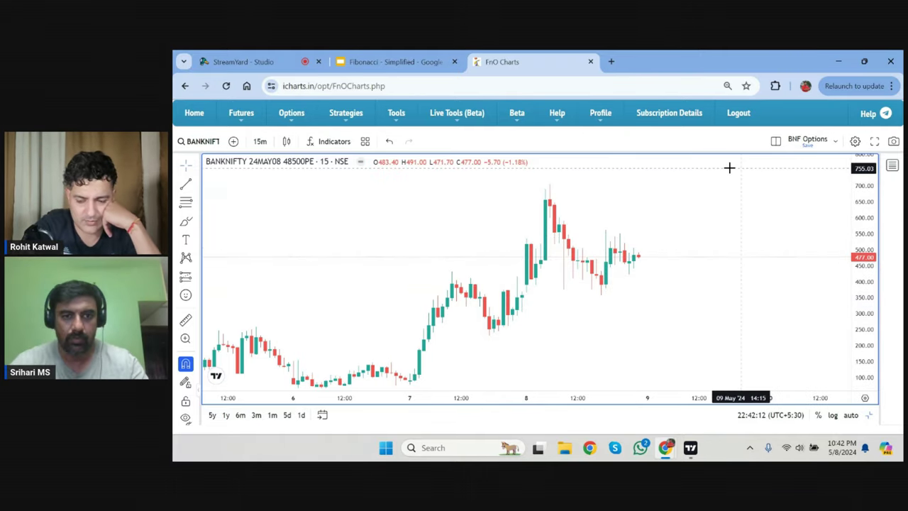
click(892, 165)
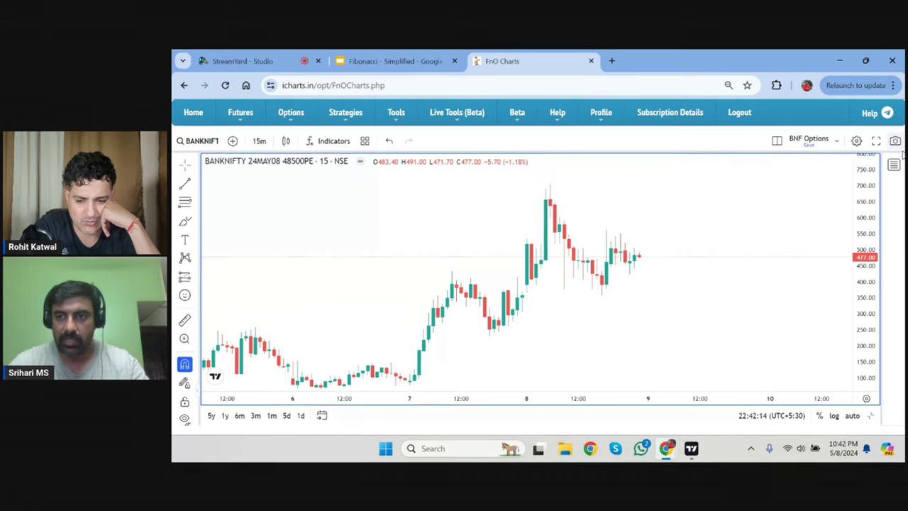
click(866, 164)
text(4800)
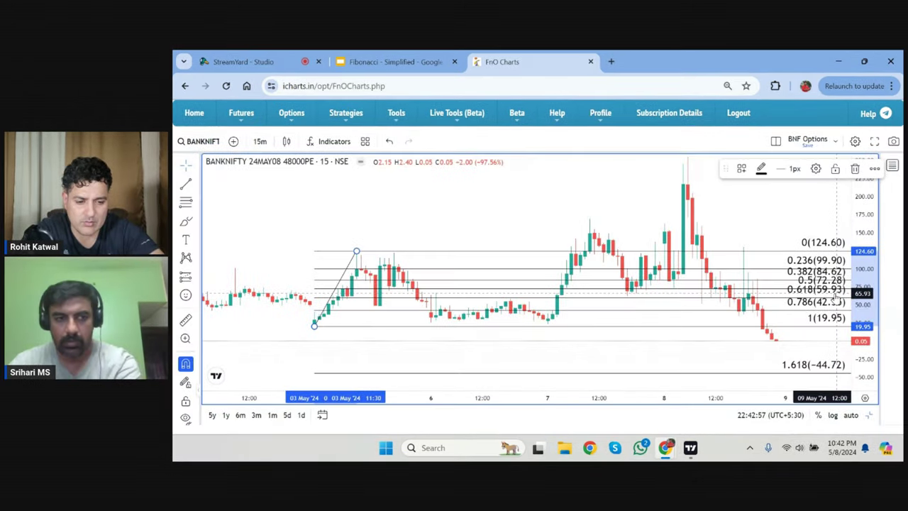
Replace the 48000PE retracement with a Trend-Based Fib Extension from the 19.95 low to the 124.60 high and the 25.30 low on 6 May.
key(Delete)
click(186, 202)
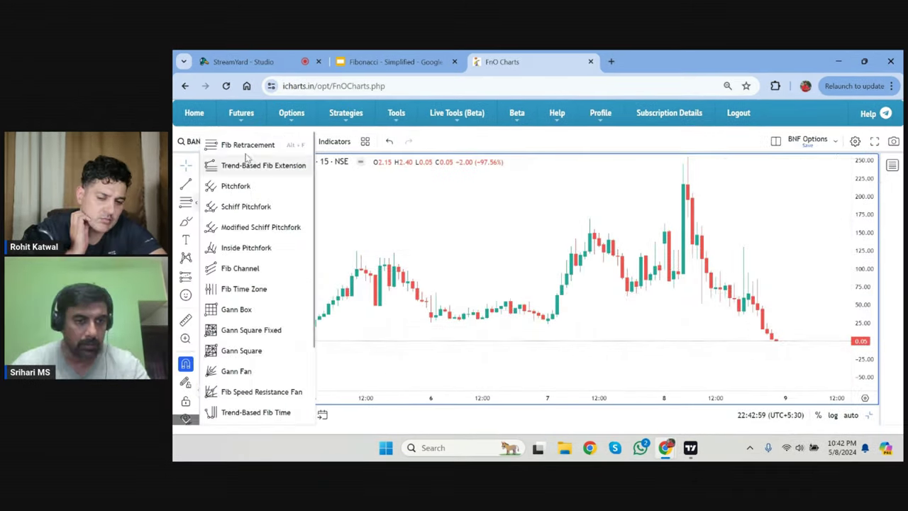
click(266, 142)
click(314, 327)
click(354, 244)
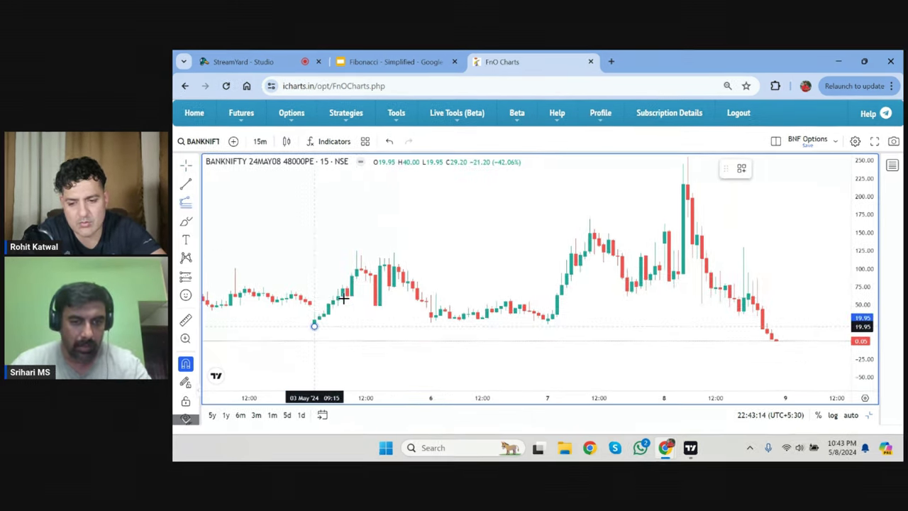
click(355, 251)
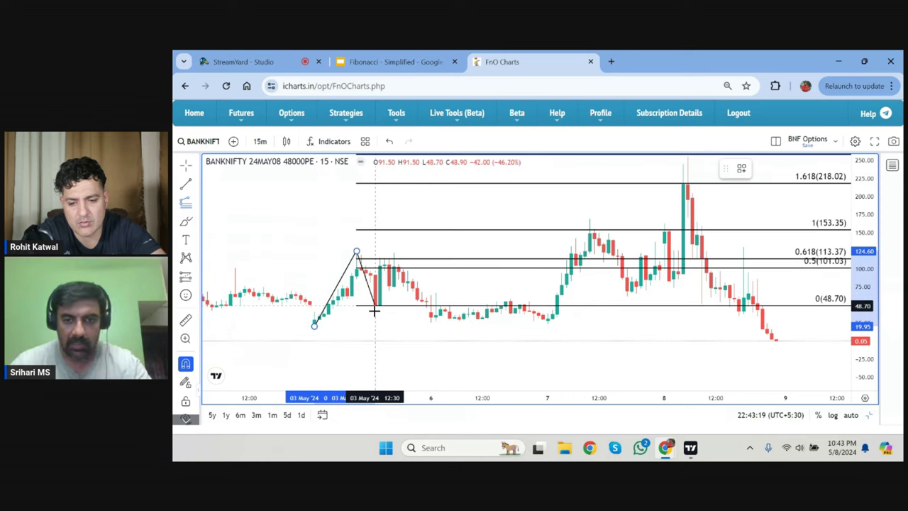
click(429, 323)
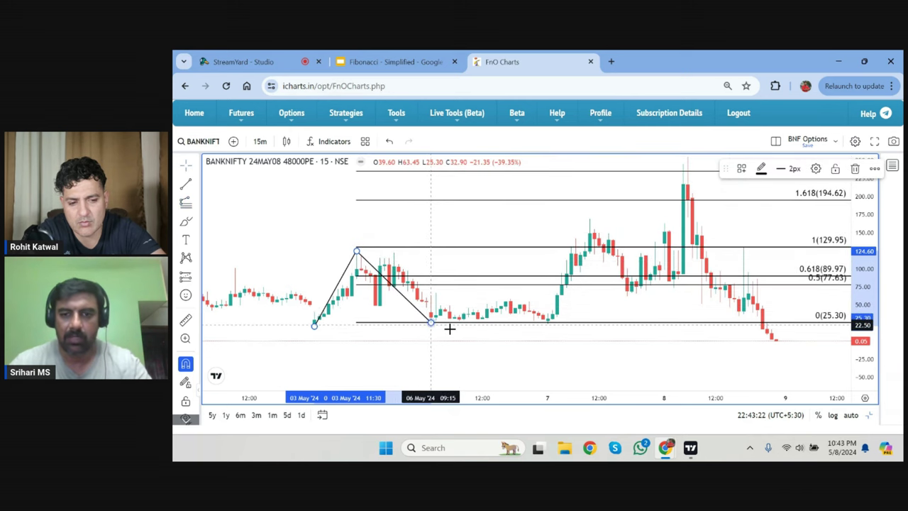
Review the rally against the extension levels, set the 48000PE chart to 5 minutes, and briefly show the two-chart layout before maximizing the chart again.
scroll(644, 359, right, 3)
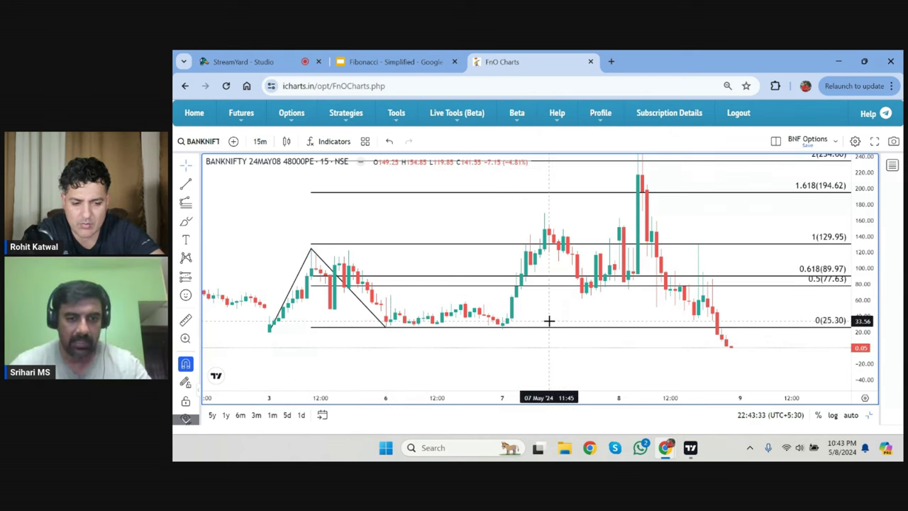
drag(549, 320, 535, 332)
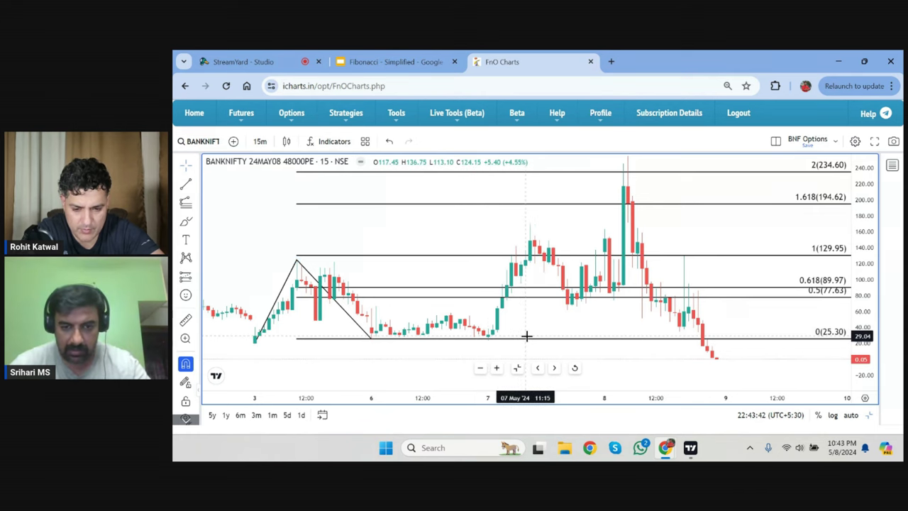
key(5)
key(Return)
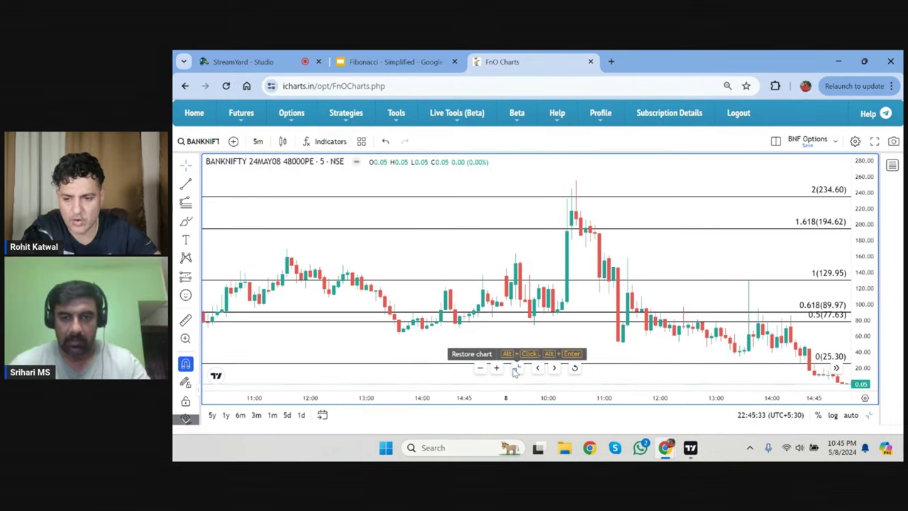
click(517, 368)
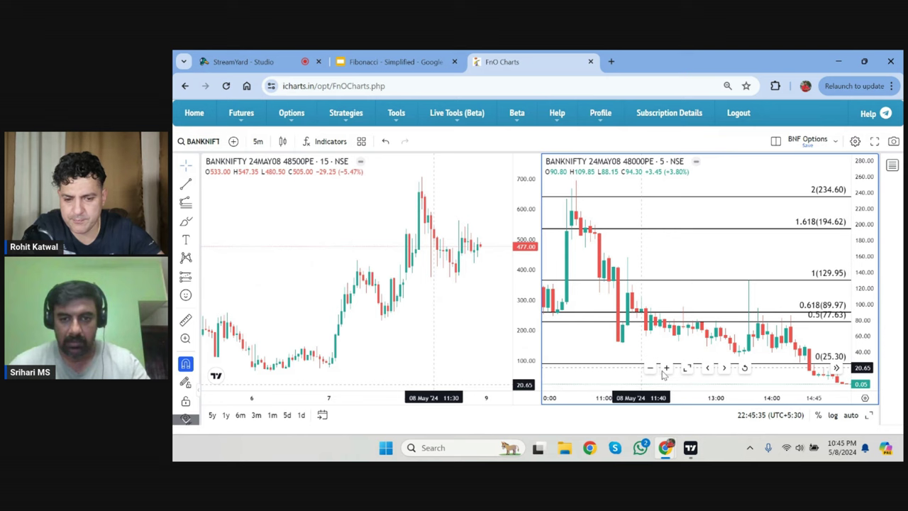
click(687, 368)
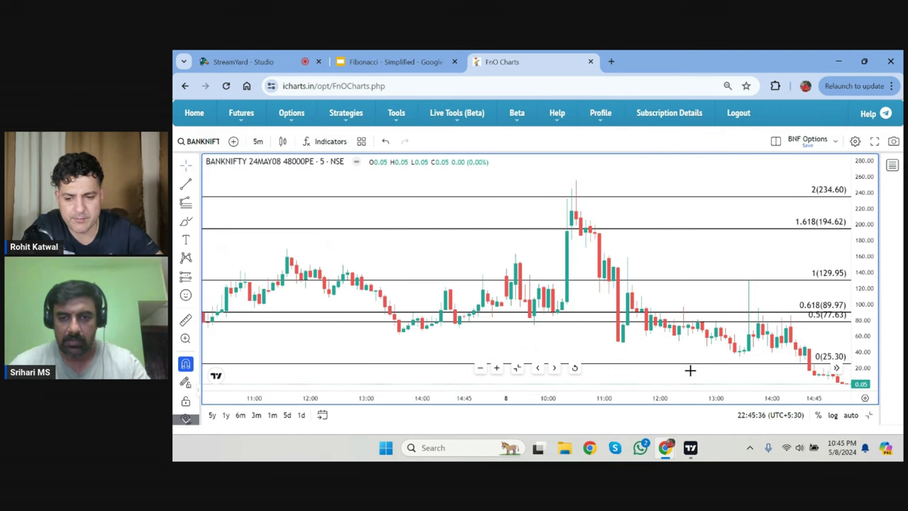
Switch to the Fibonacci - Simplified presentation in Google Slides and start the slideshow.
key(ctrl+shift+Tab)
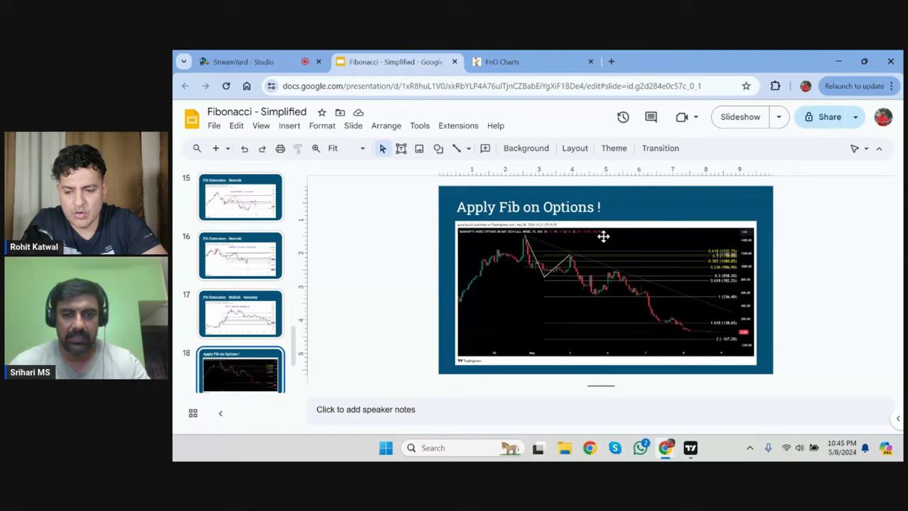
key(ctrl+shift+F5)
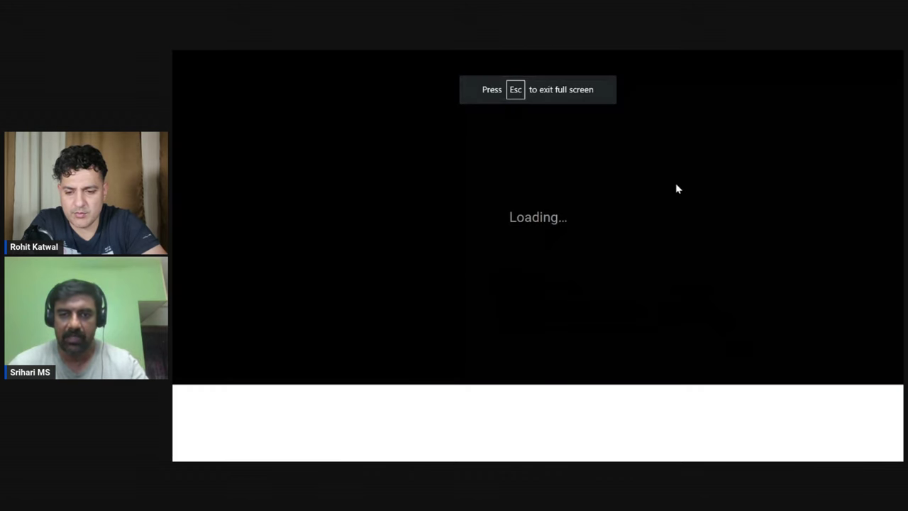